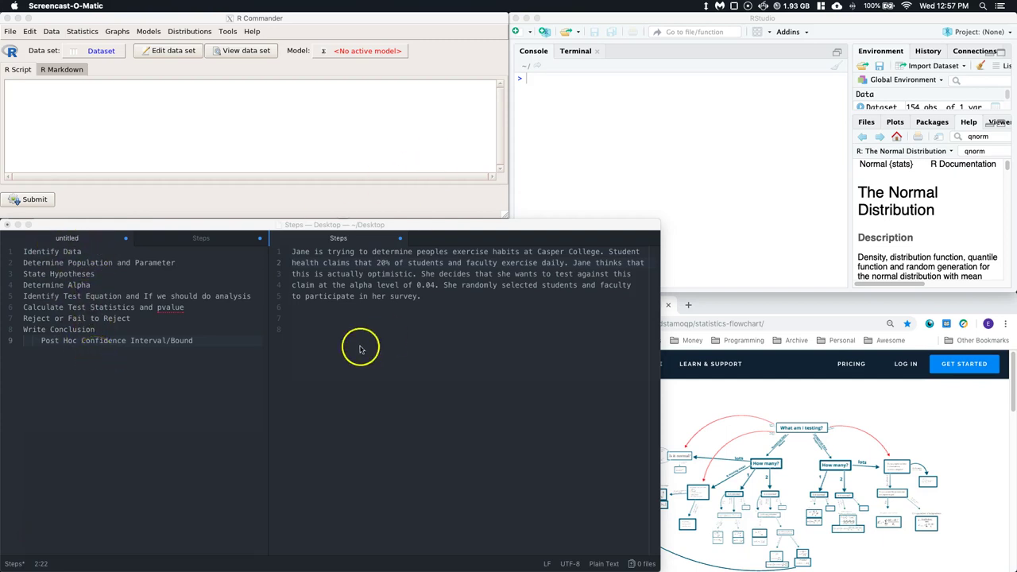
Add the line "Type of Data: Categorical" below the problem text in the Steps notes.
{"action": "left_click", "coordinate": [292, 328]}
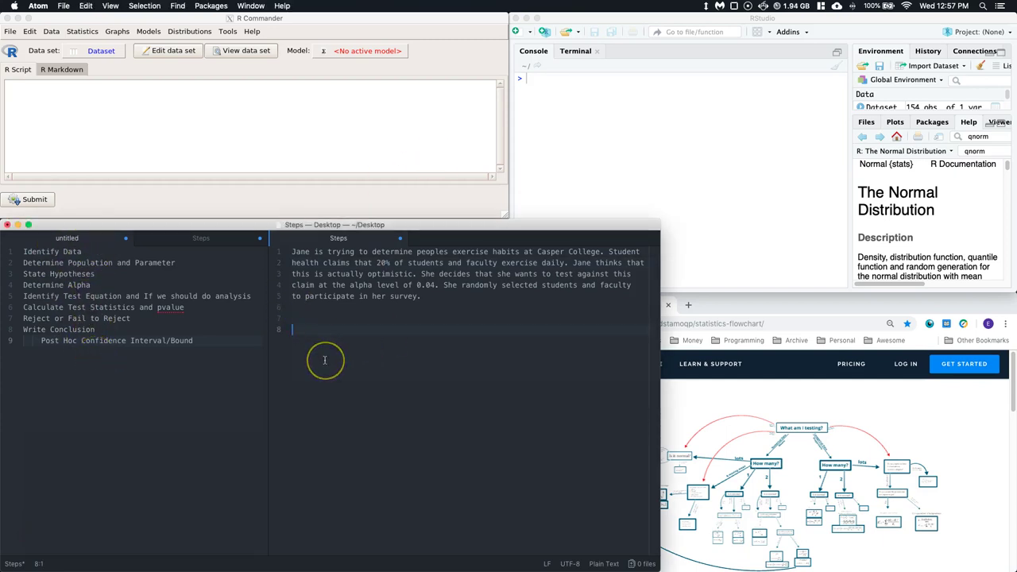
{"action": "type", "text": "Type of Data:"}
{"action": "type", "text": "Categorical"}
{"action": "key", "text": "Return"}
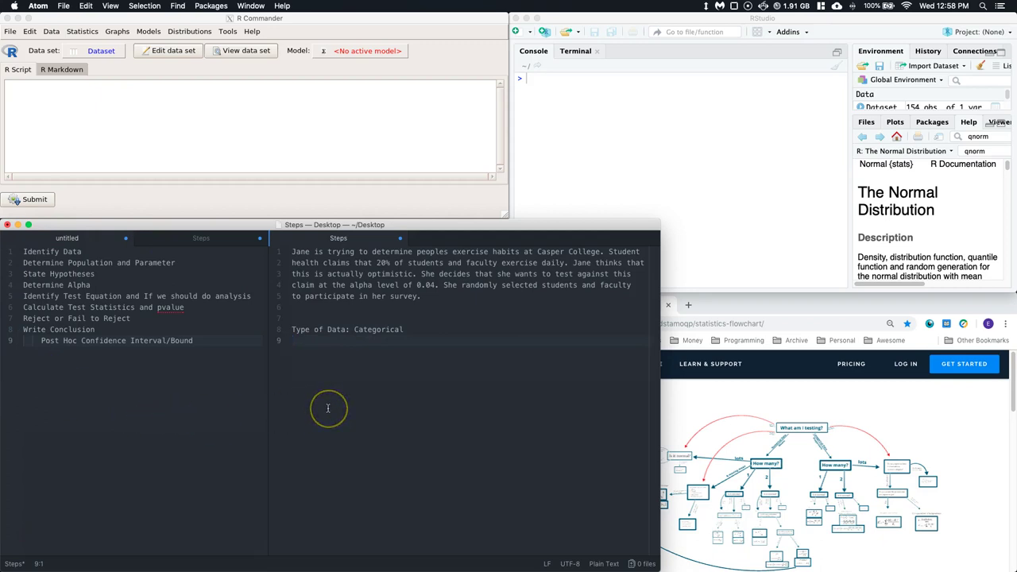
Add the labels "Population:" and "Parameter:" on separate lines under the data type.
{"action": "type", "text": "Popul"}
{"action": "key", "text": "Tab"}
{"action": "type", "text": ":"}
{"action": "key", "text": "Return"}
{"action": "type", "text": "Para"}
{"action": "key", "text": "Tab"}
{"action": "type", "text": ":"}
Fill in the population as "Students and Faculty at Casper College".
{"action": "left_click", "coordinate": [348, 341]}
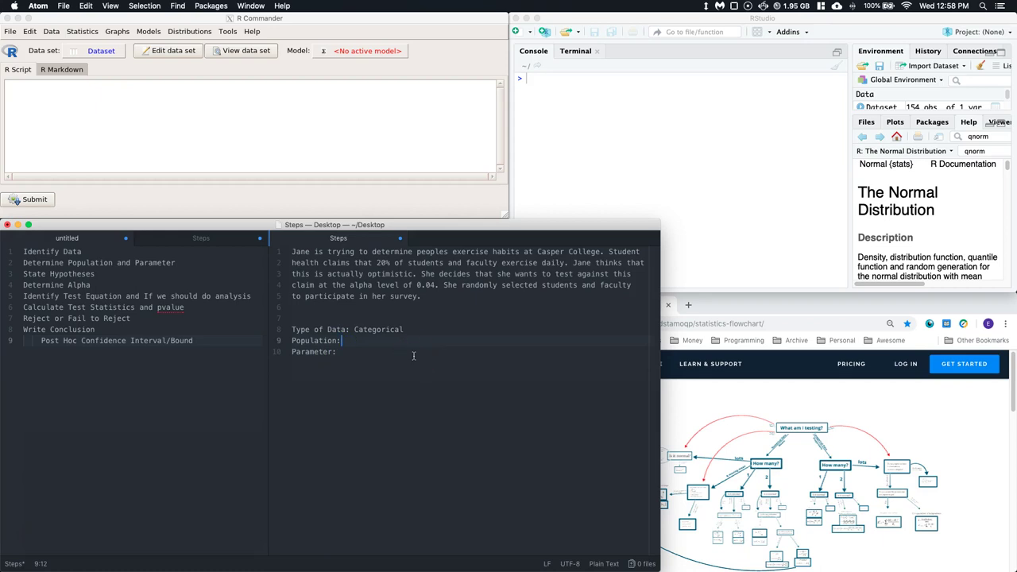
{"action": "type", "text": "Studen"}
{"action": "type", "text": "ts and"}
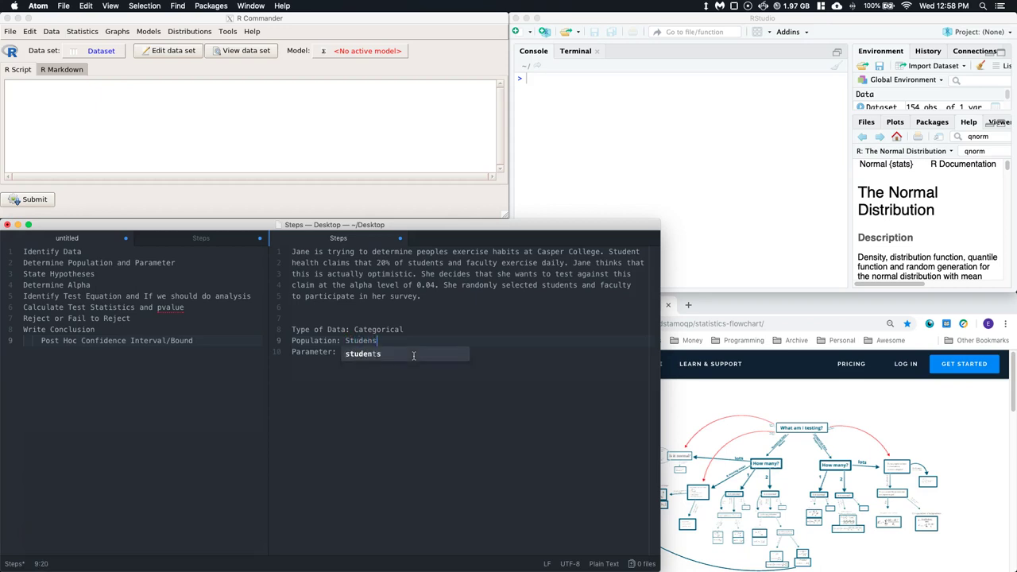
{"action": "type", "text": " Fa"}
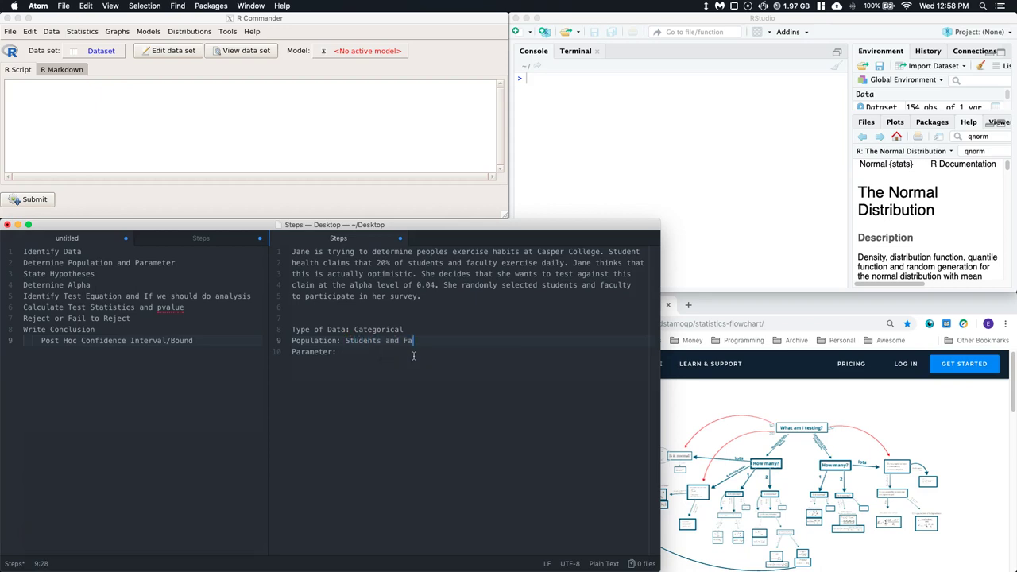
{"action": "type", "text": "culty at Casper College"}
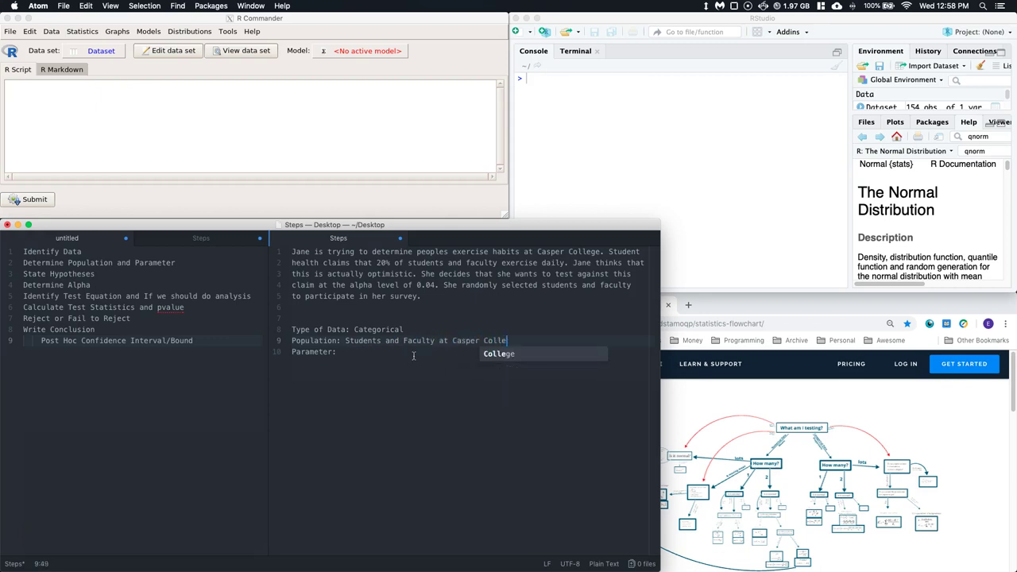
Fill in the parameter as "true proportion who exercise daily".
{"action": "left_click", "coordinate": [348, 354]}
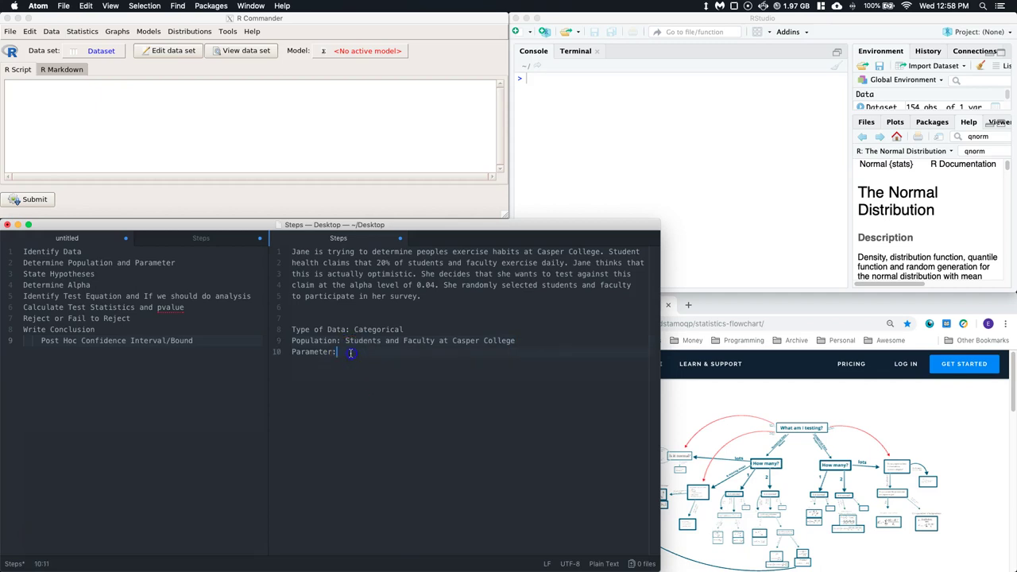
{"action": "type", "text": "true proportion who exe"}
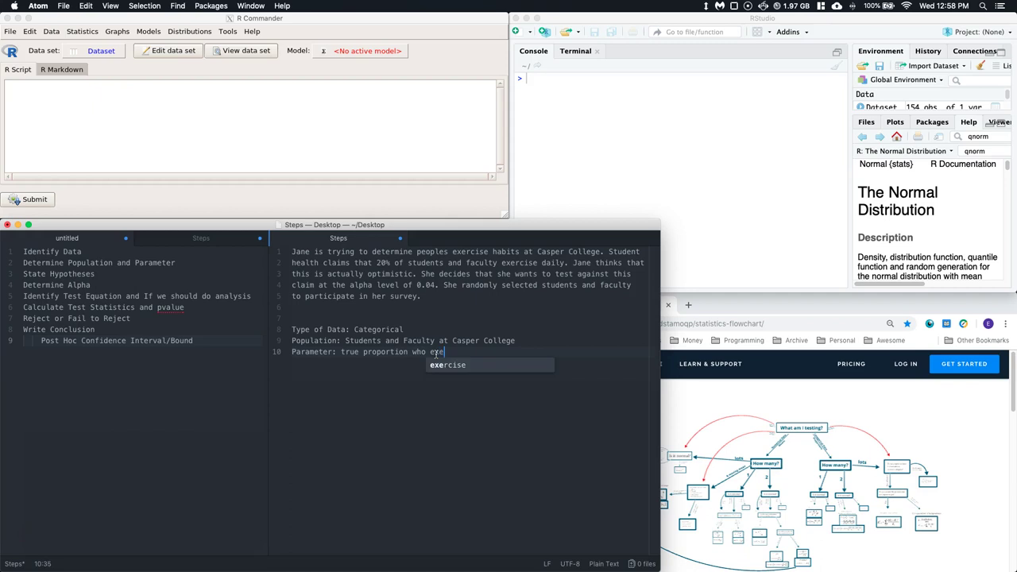
{"action": "type", "text": "rcise daily"}
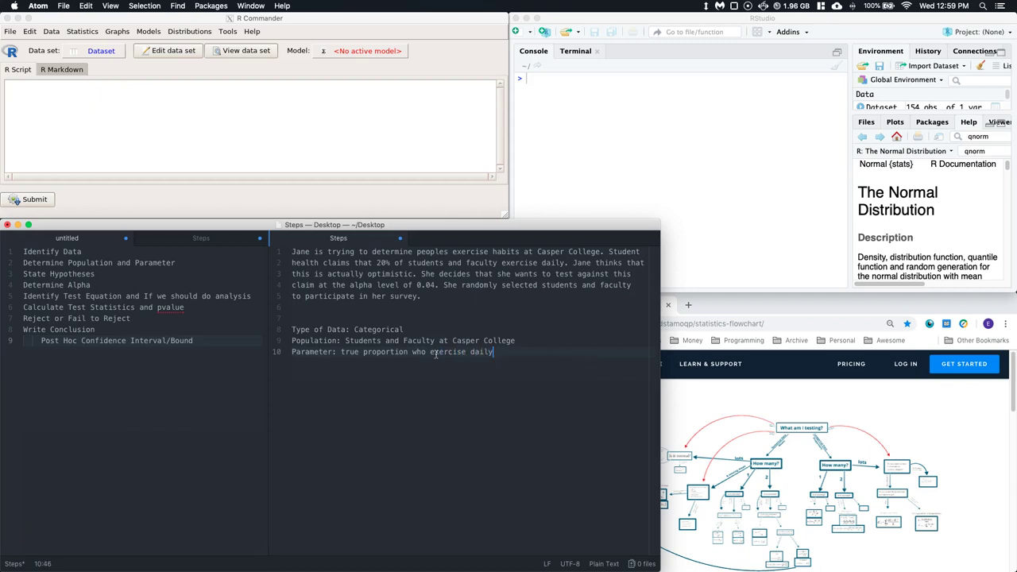
State the hypotheses "H0: p=0.2" and "H1: p<0.2" below the parameter, and highlight the problem sentence calling the claim optimistic.
{"action": "key", "text": "Return"}
{"action": "type", "text": "H0: p="}
{"action": "key", "text": "Return"}
{"action": "type", "text": "H1+"}
{"action": "key", "text": "BackSpace"}
{"action": "type", "text": ": p"}
{"action": "key", "text": "Up"}
{"action": "type", "text": "0.2"}
{"action": "type", "text": "<"}
{"action": "type", "text": "0."}
{"action": "type", "text": "2"}
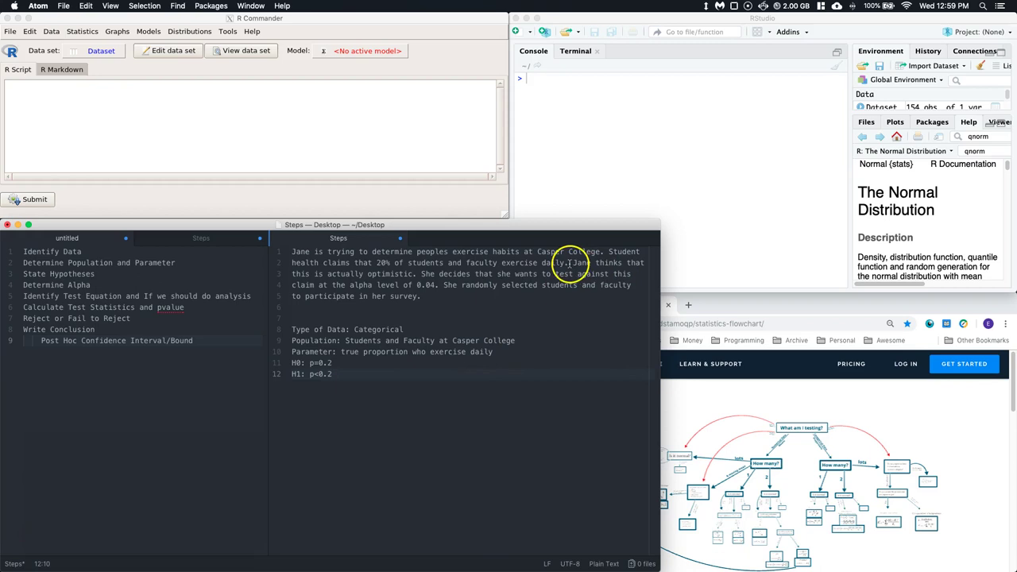
{"action": "left_click_drag", "start_coordinate": [572, 263], "coordinate": [415, 277]}
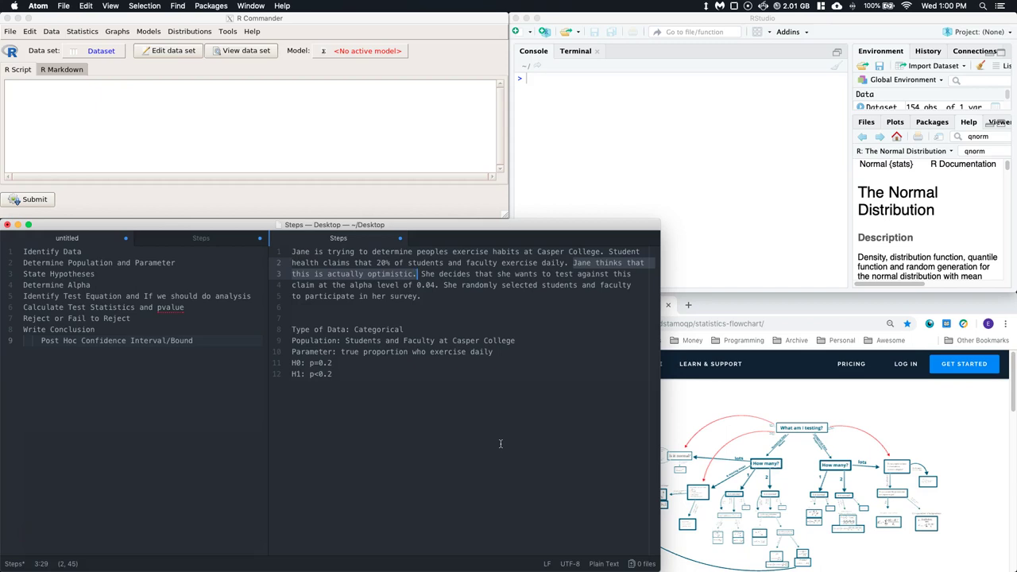
Add the line "alpha=0.04; Confidence Level= 0.96" below the hypotheses.
{"action": "left_click", "coordinate": [332, 374]}
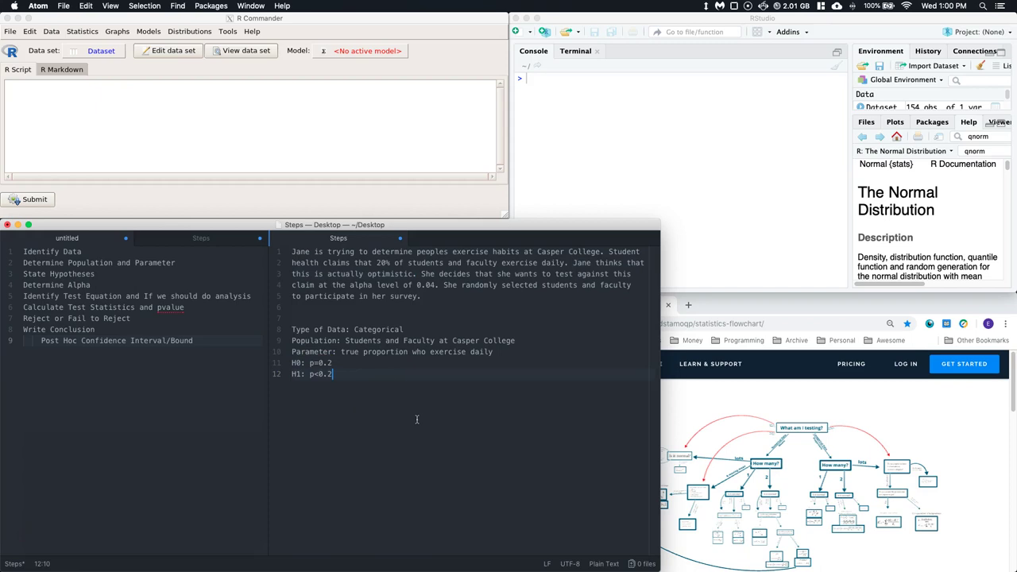
{"action": "key", "text": "Return"}
{"action": "type", "text": "alpha"}
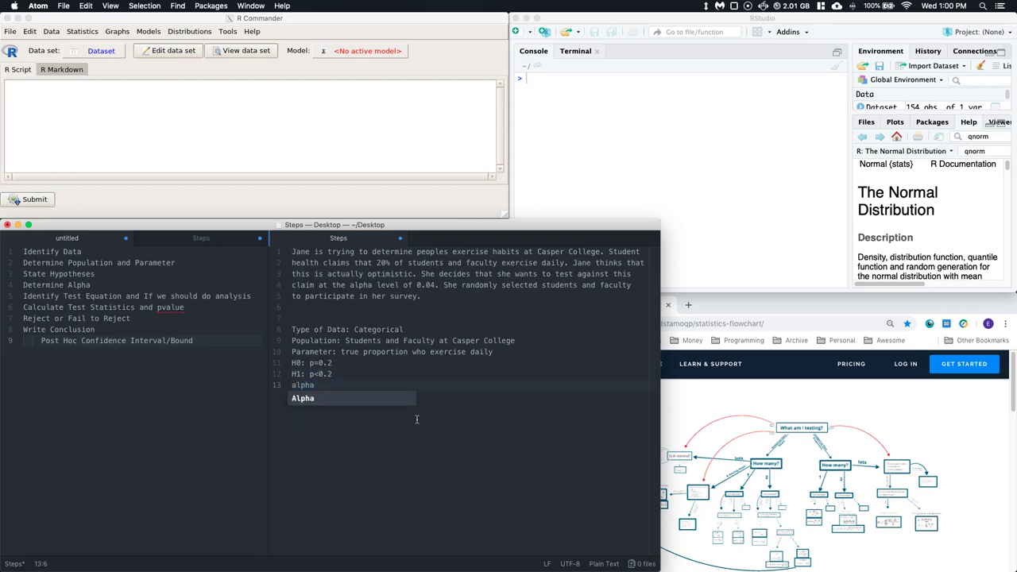
{"action": "type", "text": "="}
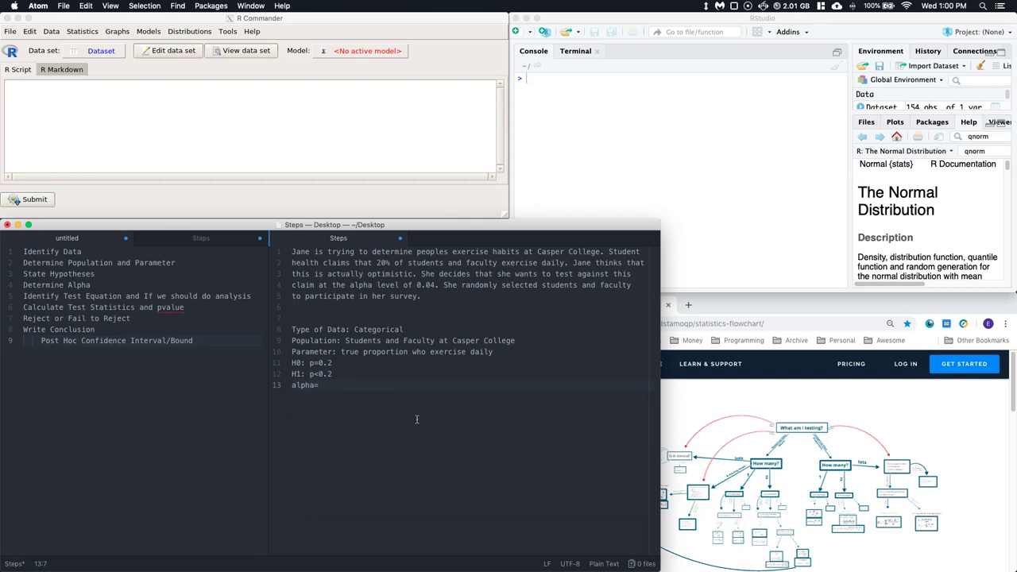
{"action": "type", "text": "04; Confice"}
{"action": "key", "text": "BackSpace"}
{"action": "key", "text": "BackSpace"}
{"action": "type", "text": "dence Level"}
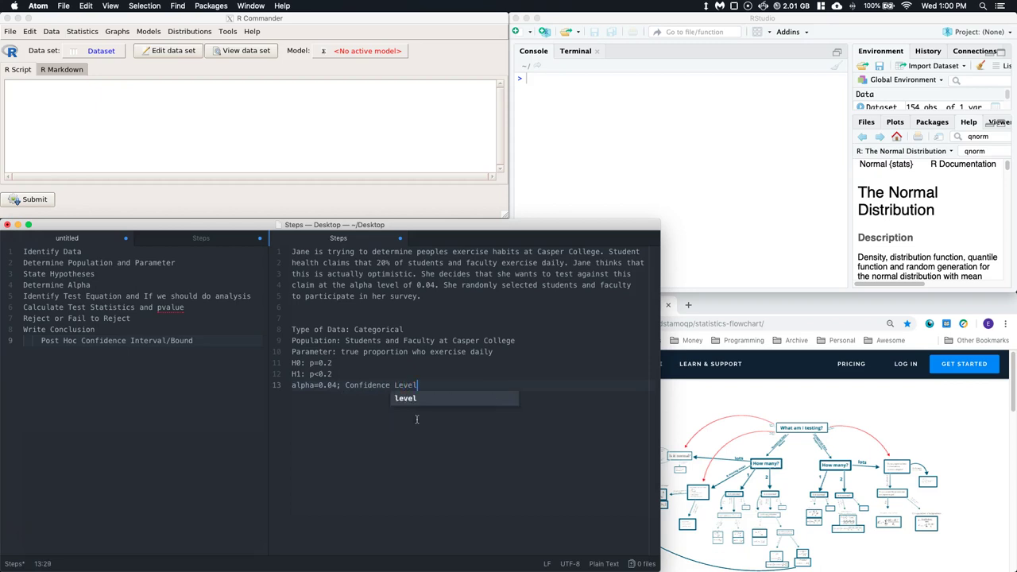
{"action": "type", "text": "="}
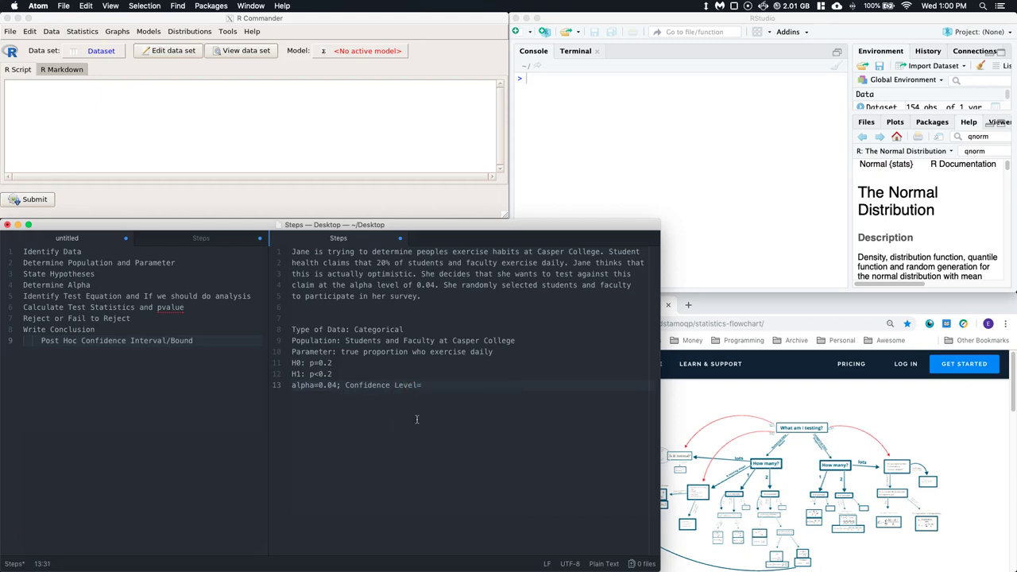
{"action": "type", "text": " .09"}
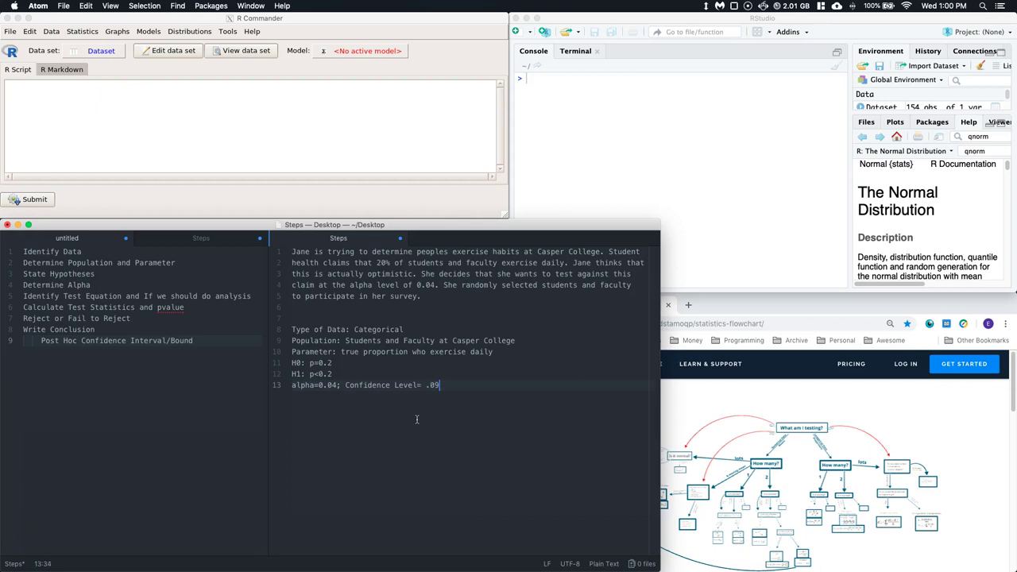
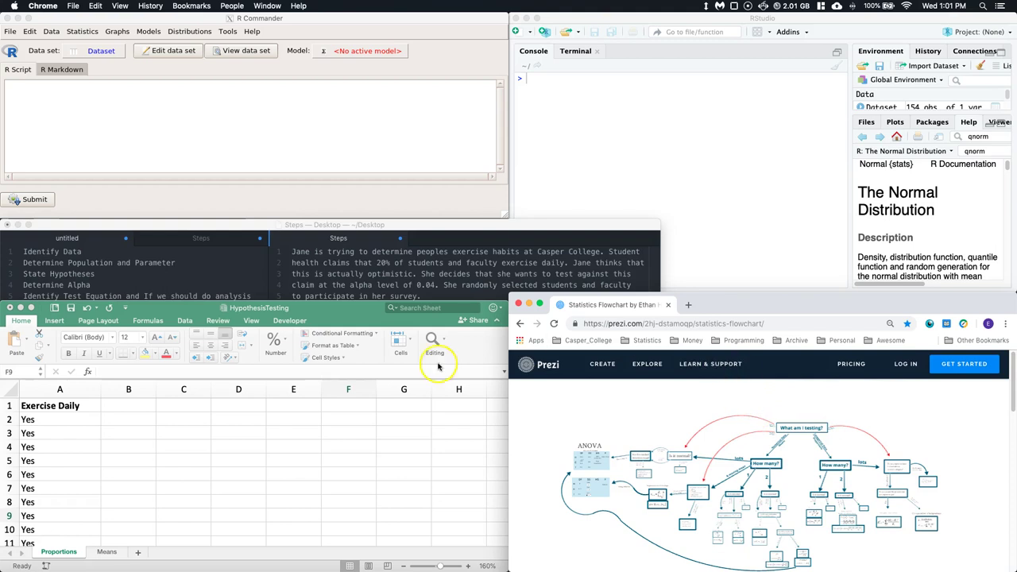
Enlarge the browser window with the Prezi statistics flowchart and follow "What am I testing?" along the Categorical Data Proportions branch.
{"action": "left_click_drag", "start_coordinate": [506, 291], "coordinate": [462, 212]}
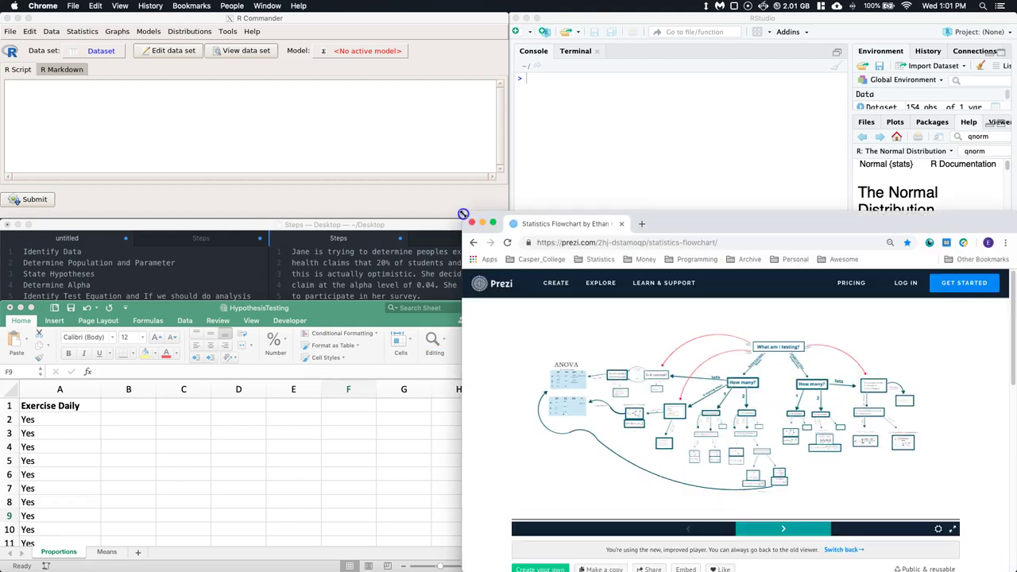
{"action": "left_click", "coordinate": [774, 348]}
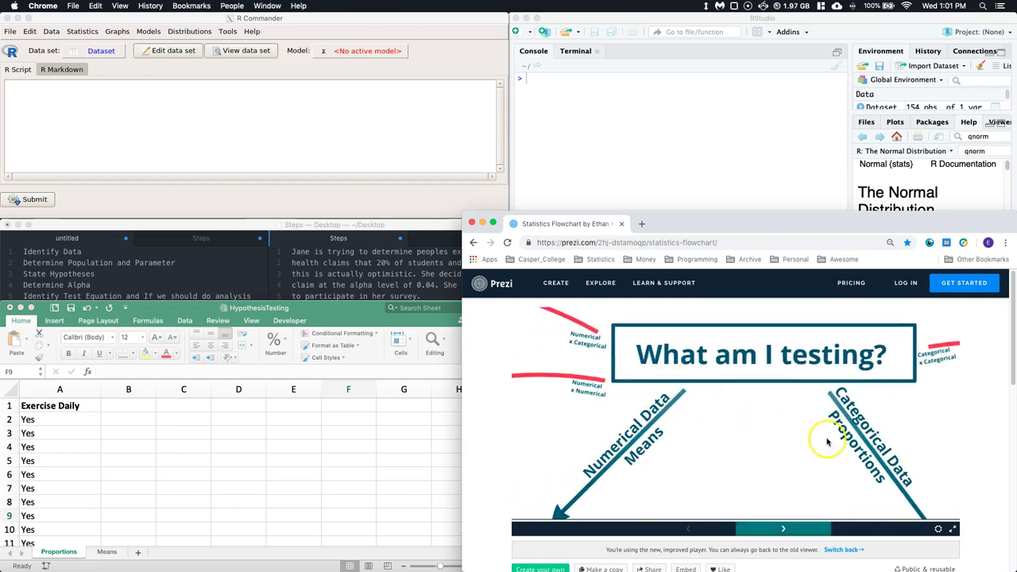
{"action": "left_click", "coordinate": [390, 225]}
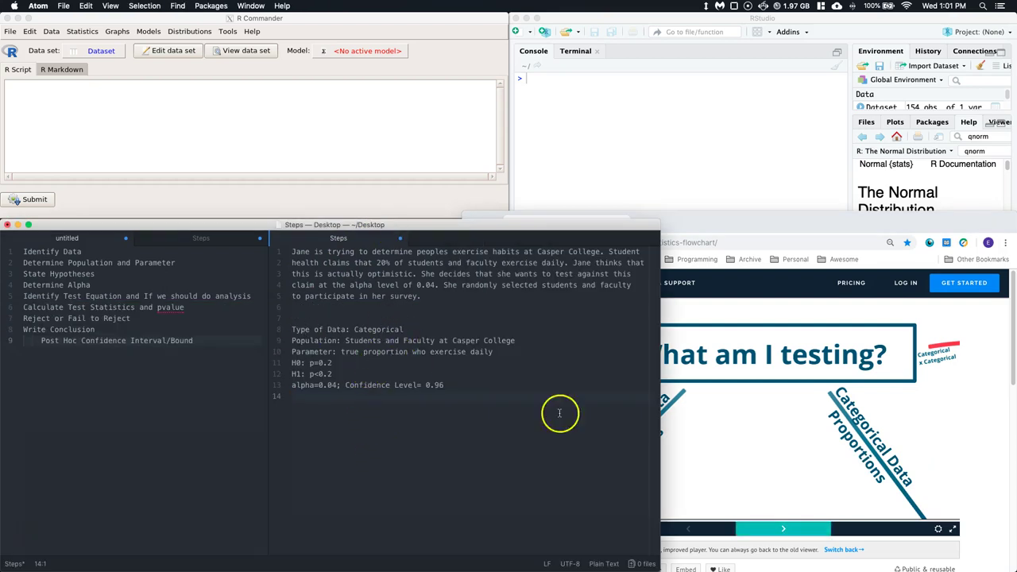
{"action": "left_click", "coordinate": [788, 468]}
{"action": "left_click", "coordinate": [891, 450]}
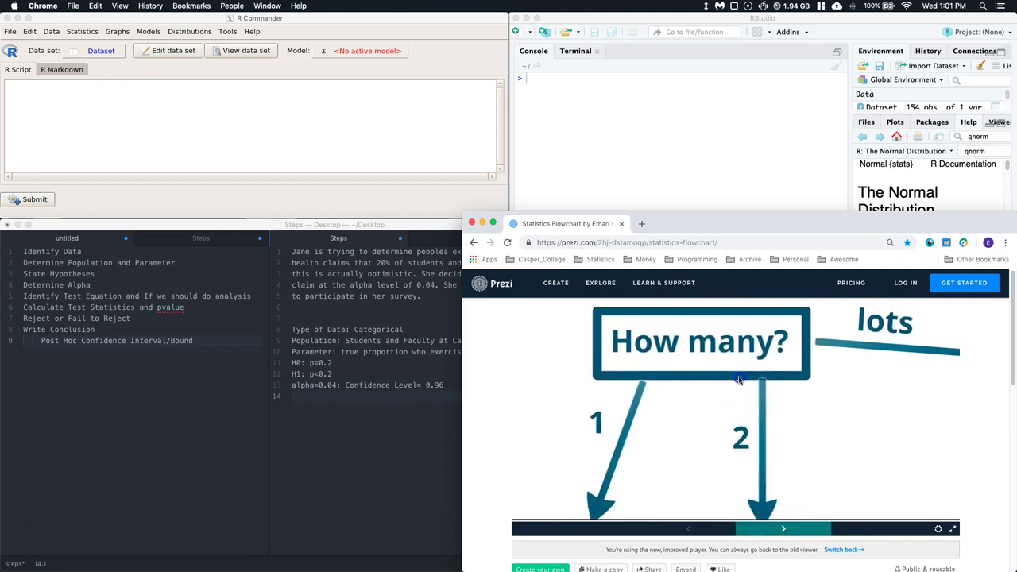
Follow the one-sample branch from "How many?" to the "Is it normal?" conditions in the flowchart.
{"action": "left_click", "coordinate": [734, 460]}
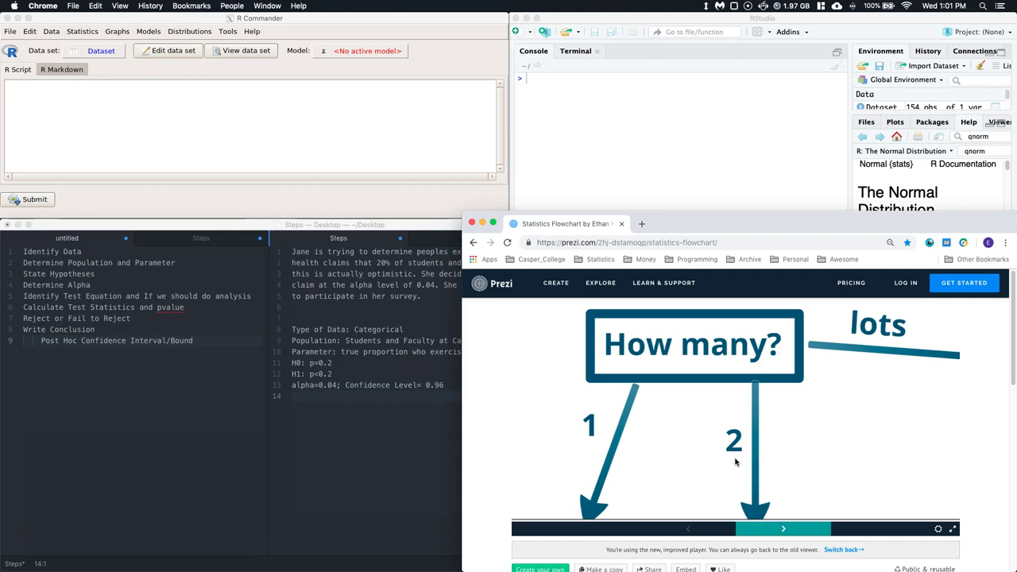
{"action": "left_click", "coordinate": [708, 466]}
{"action": "left_click", "coordinate": [704, 409]}
{"action": "left_click", "coordinate": [686, 442]}
{"action": "left_click", "coordinate": [770, 326]}
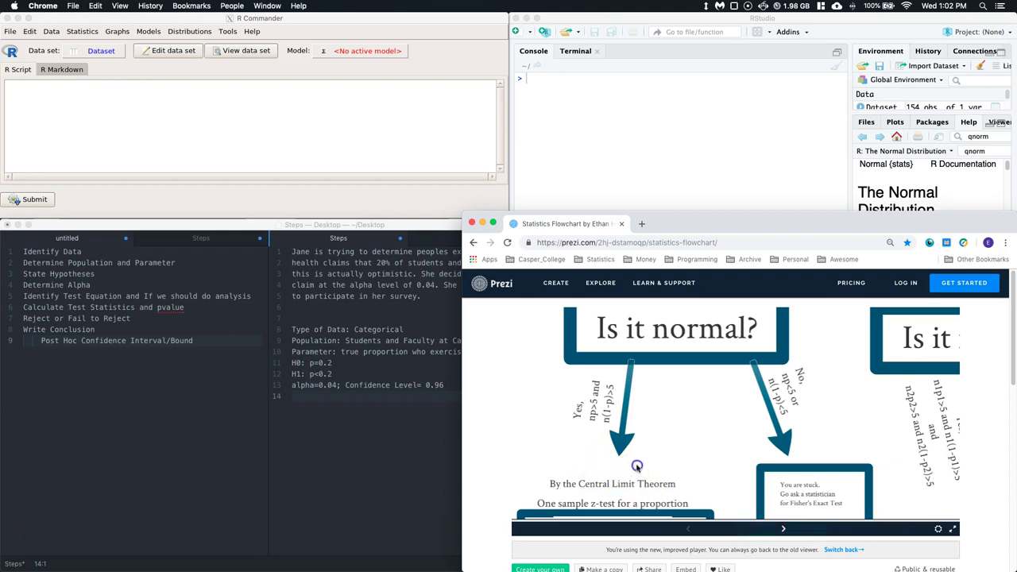
{"action": "scroll", "coordinate": [637, 466], "scroll_direction": "down", "scroll_amount": 2}
Switch to the HypothesisTesting workbook in Excel and extend its window upward to show more rows.
{"action": "mouse_move", "coordinate": [216, 566]}
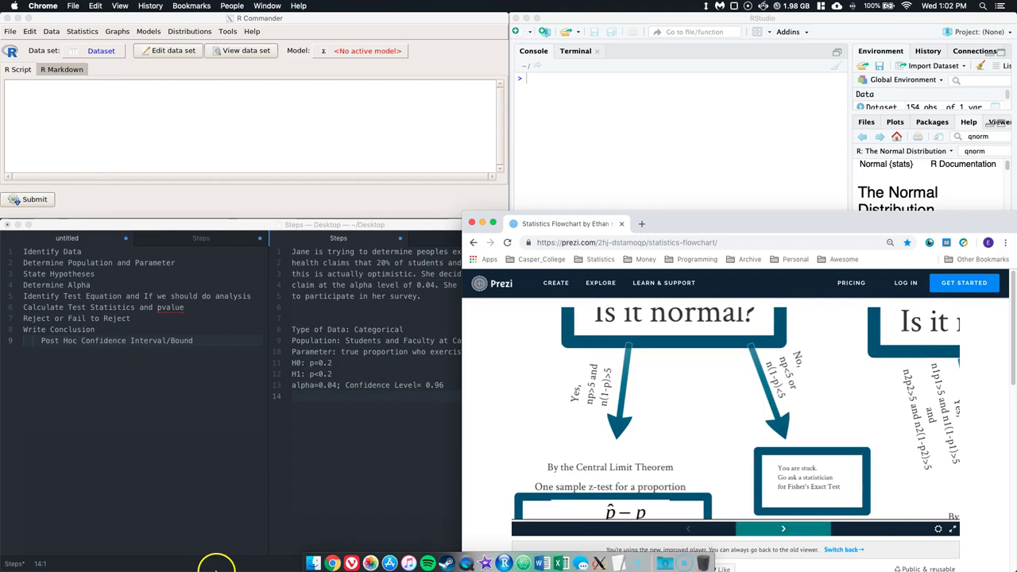
{"action": "left_click", "coordinate": [560, 564]}
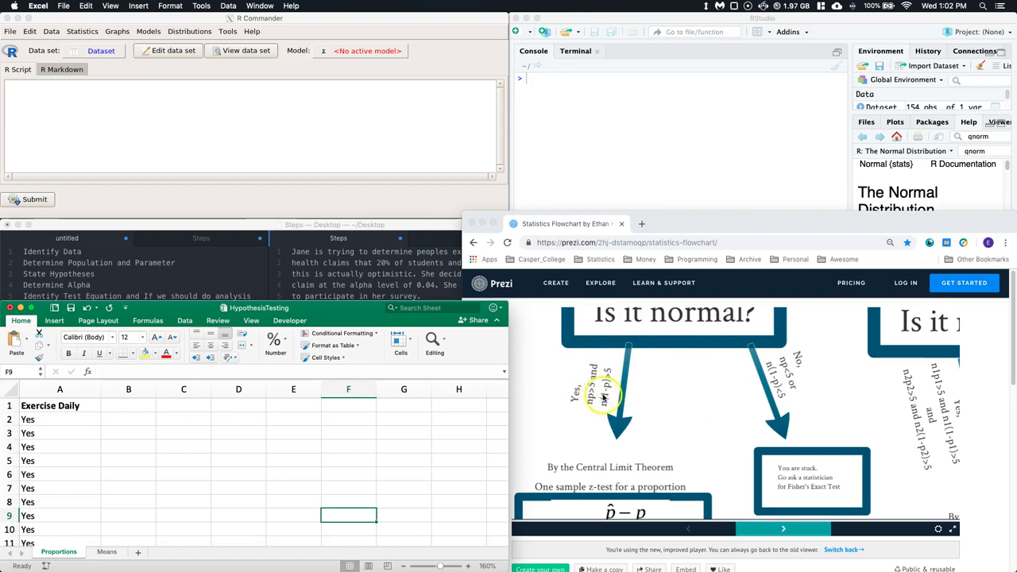
{"action": "left_click", "coordinate": [299, 320]}
{"action": "left_click_drag", "start_coordinate": [314, 302], "coordinate": [314, 157]}
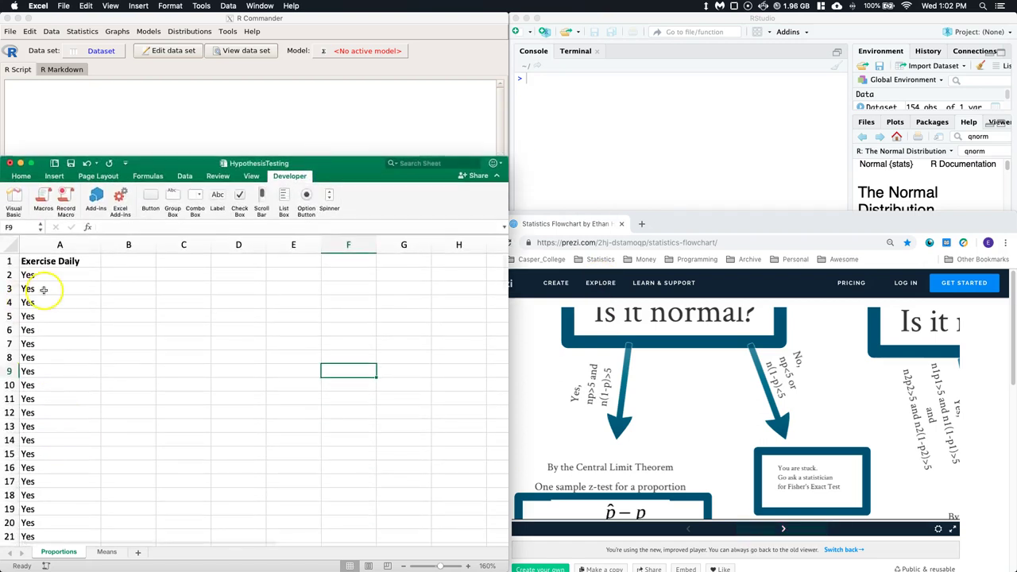
Review the Yes and No entries of the Exercise Daily column on the Proportions sheet, and minimize the workbook.
{"action": "left_click_drag", "start_coordinate": [38, 275], "coordinate": [66, 518]}
{"action": "scroll", "coordinate": [59, 379], "scroll_direction": "down", "scroll_amount": 3}
{"action": "scroll", "coordinate": [52, 381], "scroll_direction": "down", "scroll_amount": 8}
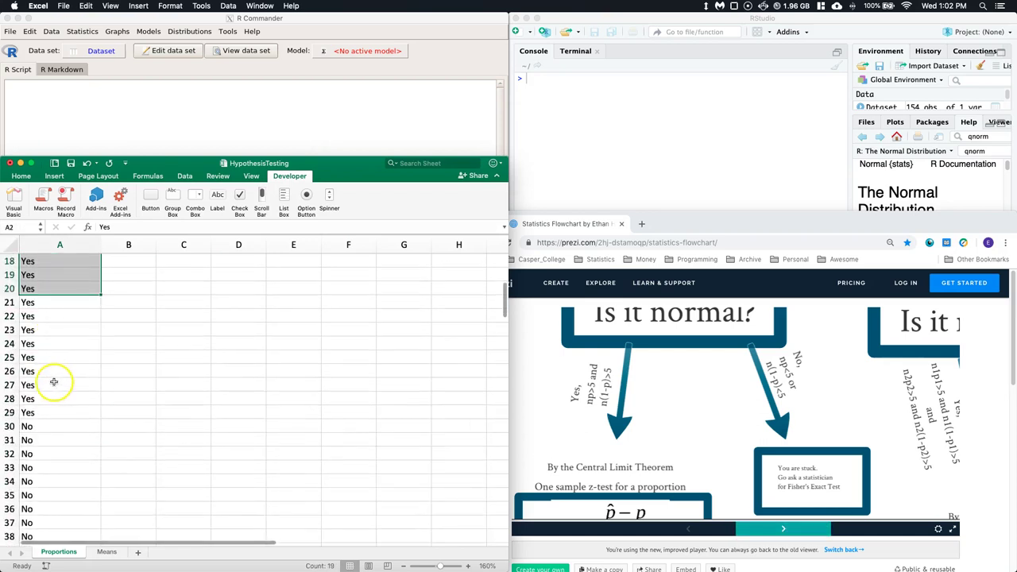
{"action": "left_click_drag", "start_coordinate": [50, 307], "coordinate": [56, 415]}
{"action": "scroll", "coordinate": [55, 414], "scroll_direction": "down", "scroll_amount": 20}
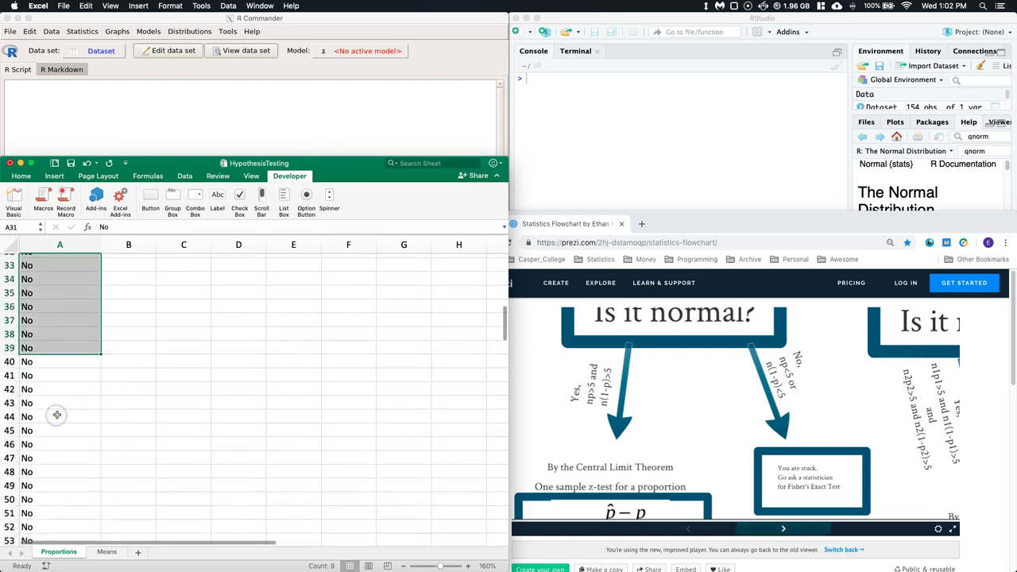
{"action": "scroll", "coordinate": [56, 409], "scroll_direction": "down", "scroll_amount": 14}
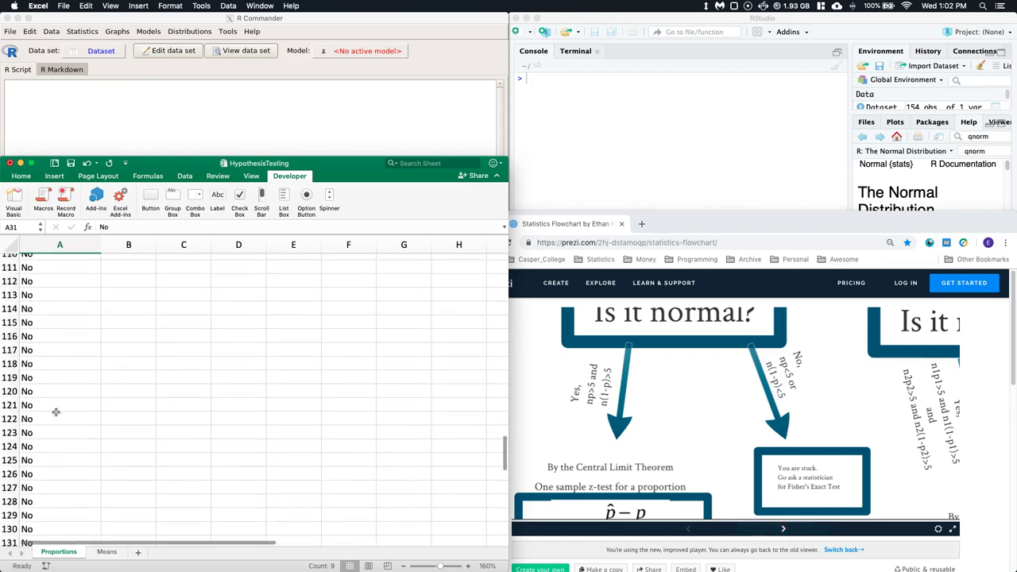
{"action": "scroll", "coordinate": [64, 400], "scroll_direction": "up", "scroll_amount": 20}
{"action": "scroll", "coordinate": [68, 398], "scroll_direction": "up", "scroll_amount": 20}
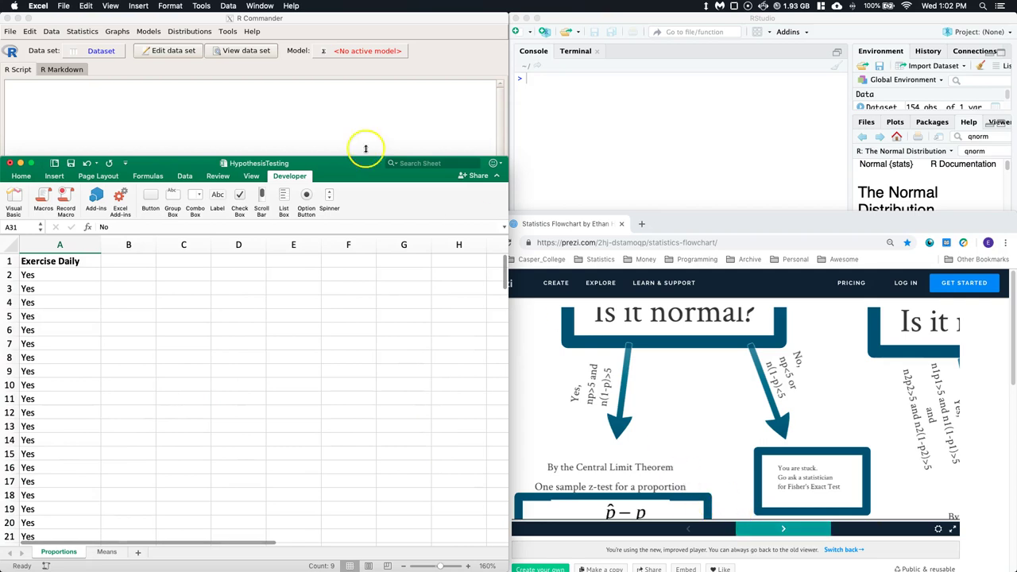
{"action": "left_click", "coordinate": [21, 164]}
Examine the one-sample z-test and confidence interval formulas for a proportion in the statistics flowchart.
{"action": "left_click", "coordinate": [718, 407]}
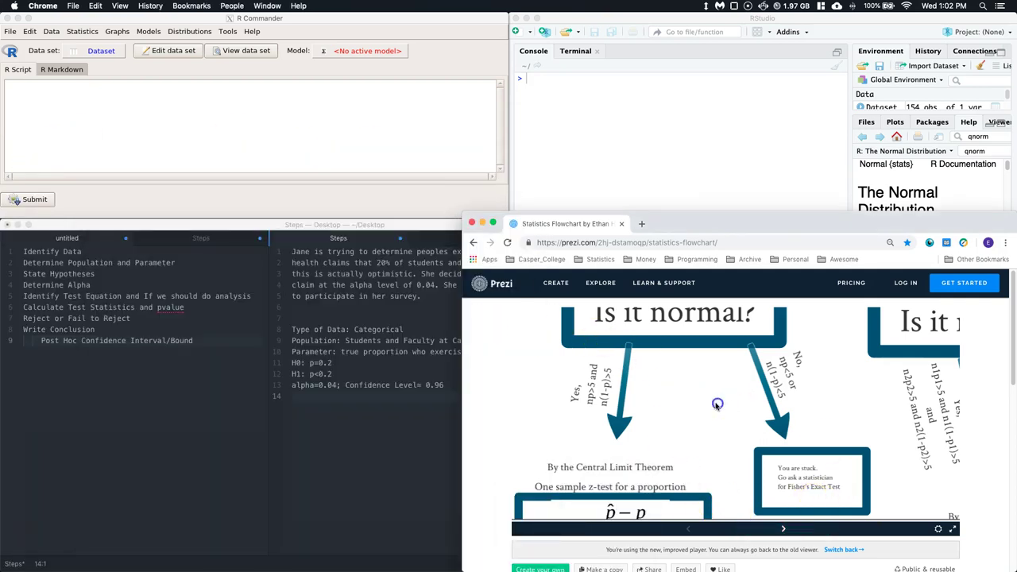
{"action": "left_click", "coordinate": [784, 417]}
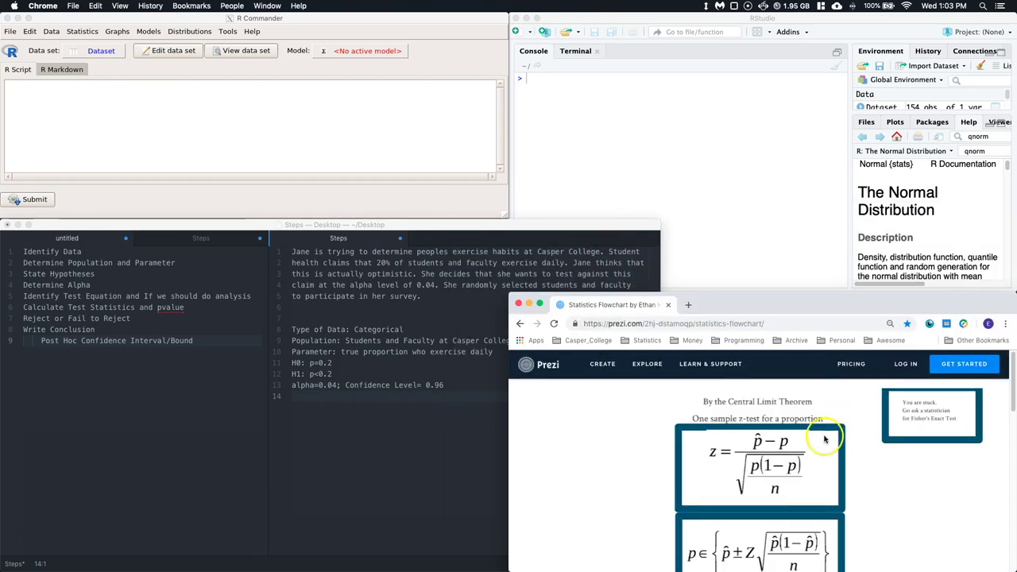
{"action": "scroll", "coordinate": [863, 476], "scroll_direction": "down", "scroll_amount": 3}
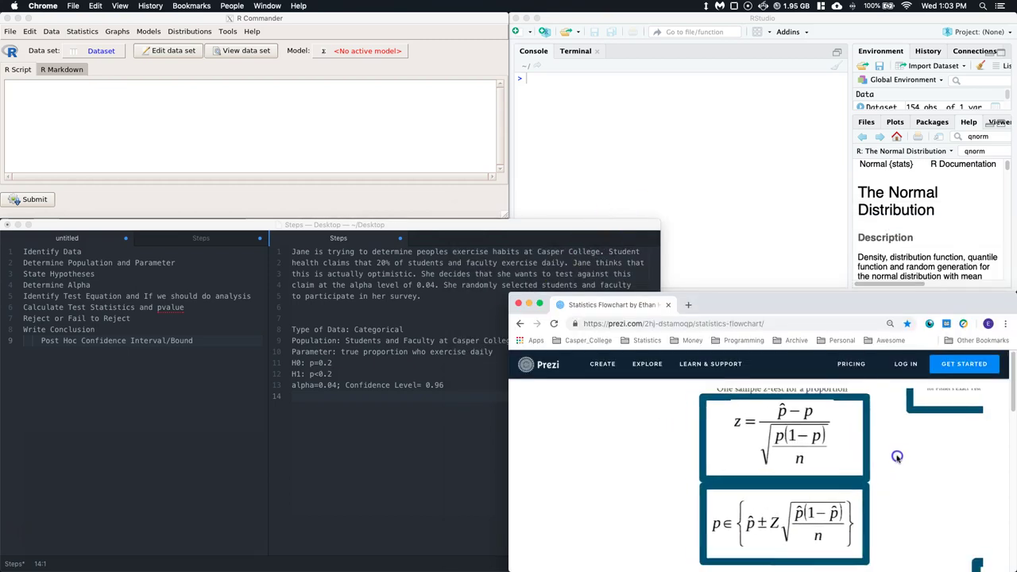
Switch to R Commander and start an Excel data import with the data set named DailyExercise.
{"action": "left_click", "coordinate": [722, 188]}
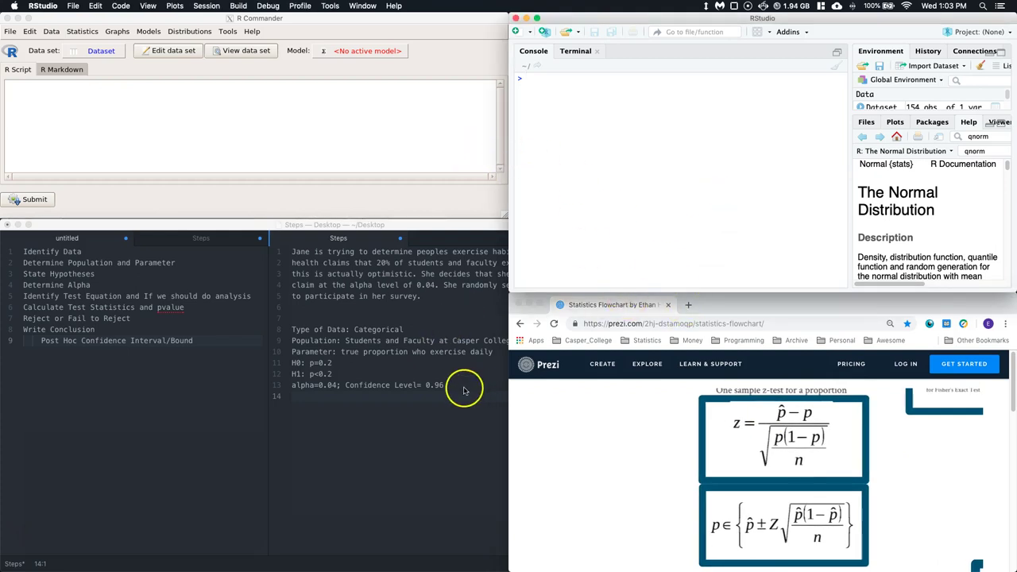
{"action": "left_click", "coordinate": [185, 137]}
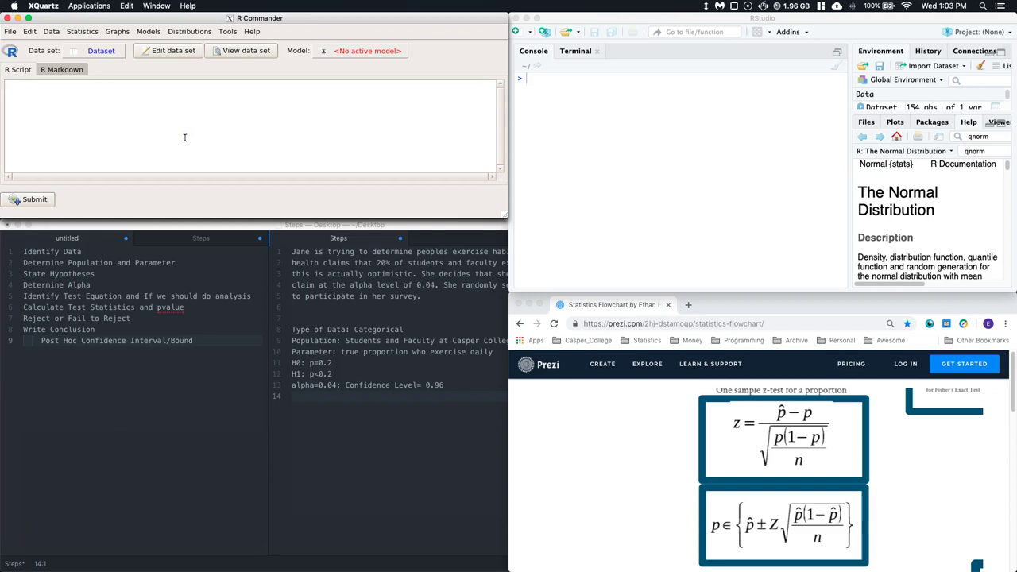
{"action": "left_click", "coordinate": [192, 118]}
{"action": "left_click", "coordinate": [50, 34]}
{"action": "left_click", "coordinate": [77, 86]}
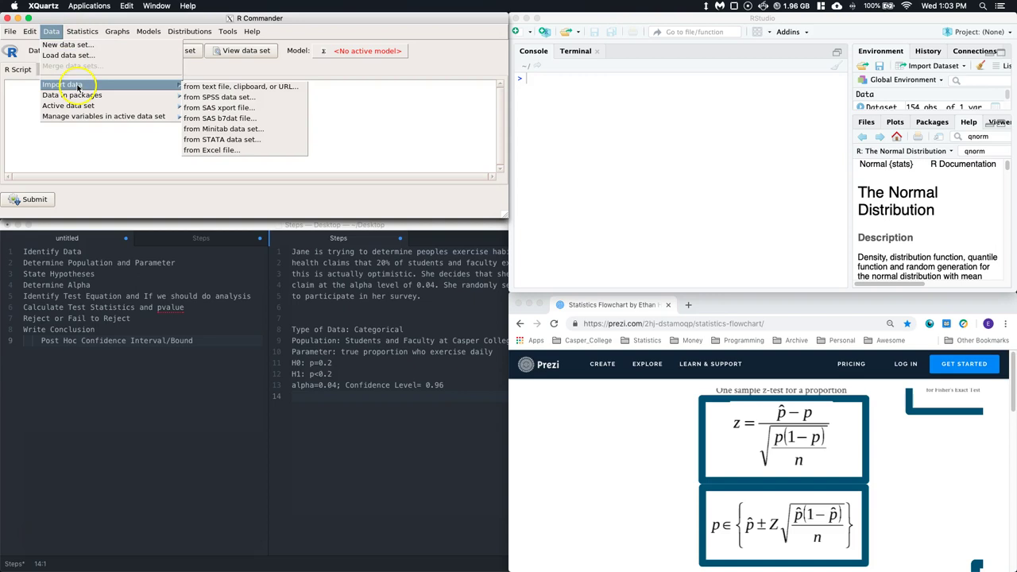
{"action": "left_click", "coordinate": [234, 151]}
{"action": "left_click", "coordinate": [55, 70]}
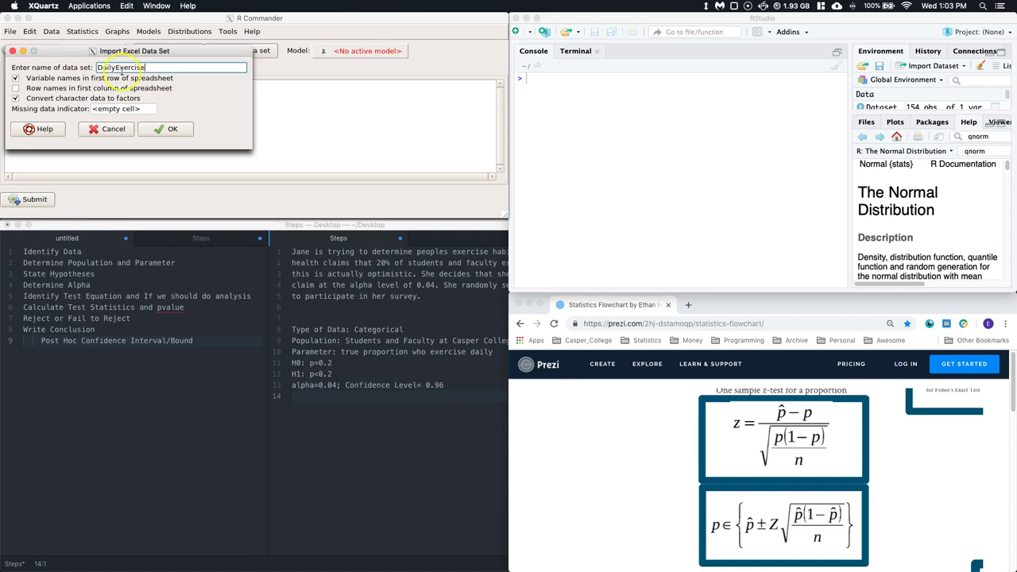
{"action": "left_click", "coordinate": [166, 129]}
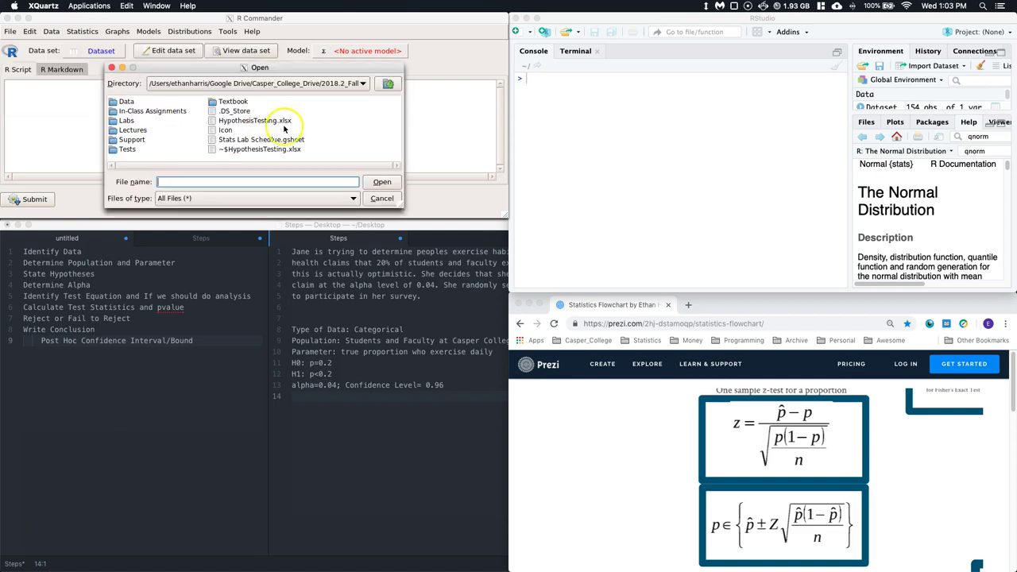
Choose HypothesisTesting.xlsx as the file to import and load its Proportions table.
{"action": "left_click", "coordinate": [247, 122]}
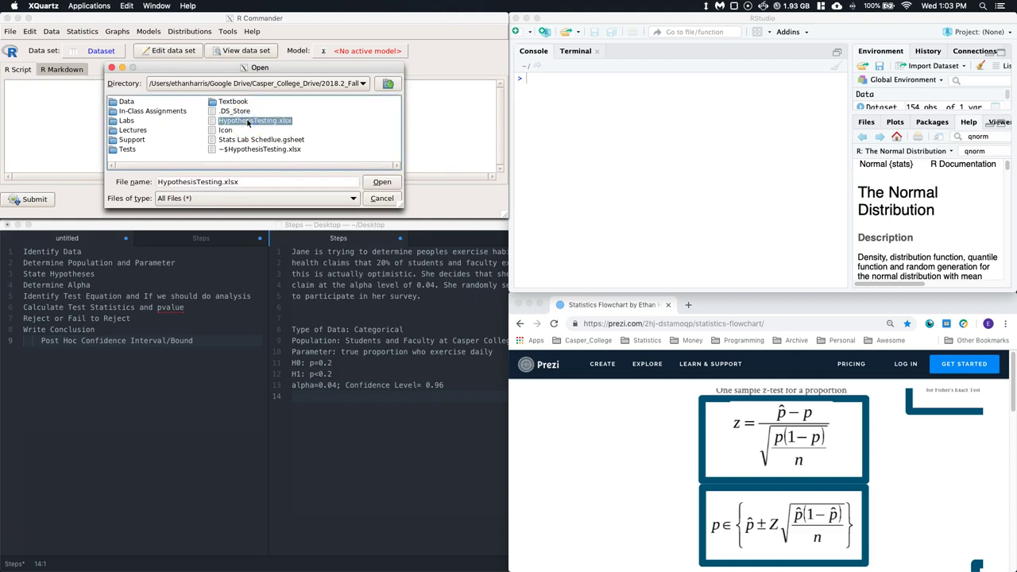
{"action": "left_click", "coordinate": [383, 181]}
{"action": "left_click", "coordinate": [383, 183]}
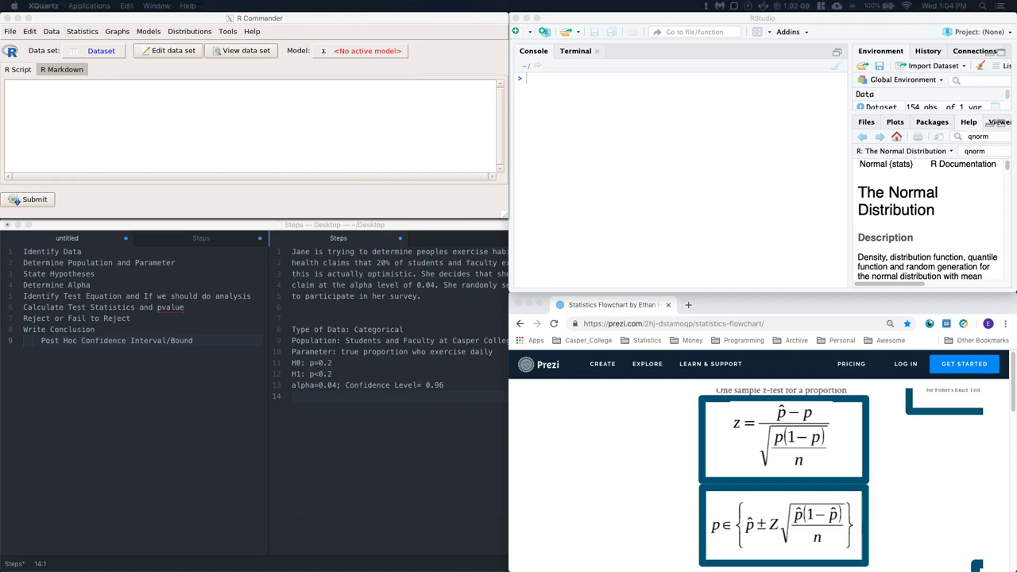
{"action": "left_click", "coordinate": [159, 116]}
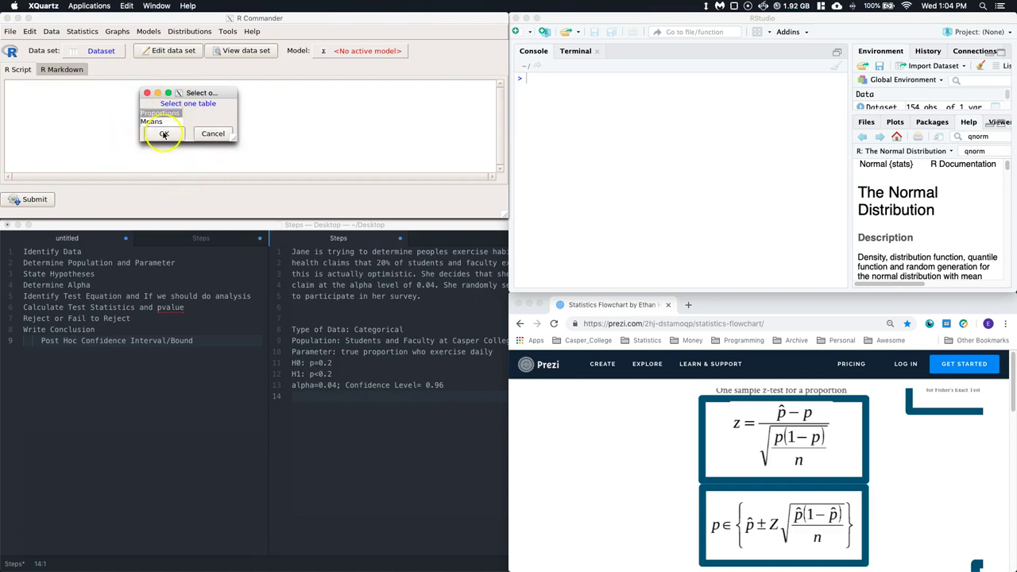
{"action": "left_click", "coordinate": [164, 133]}
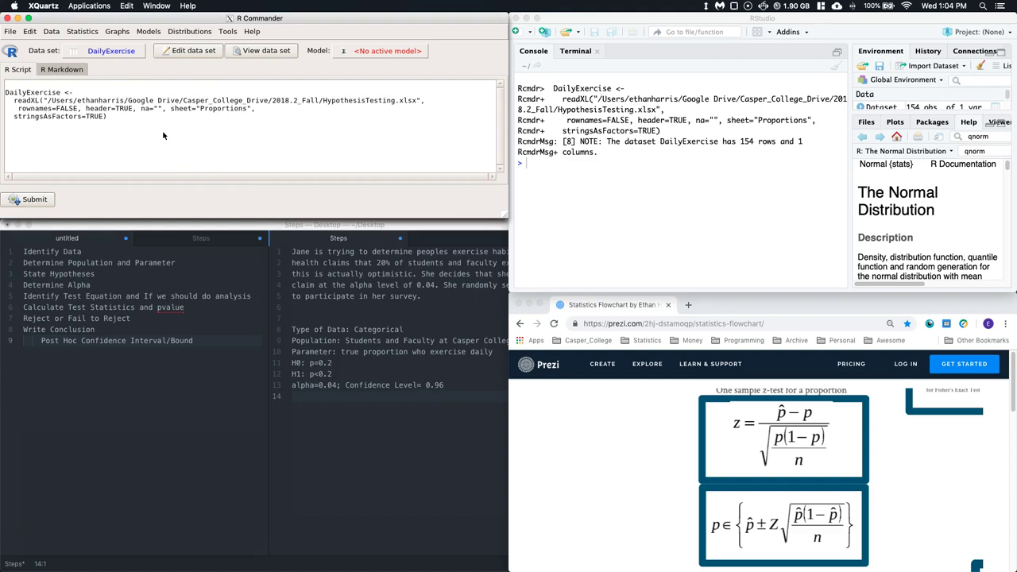
View the imported DailyExercise data set beside the R Commander window, and close the viewer.
{"action": "left_click", "coordinate": [252, 51]}
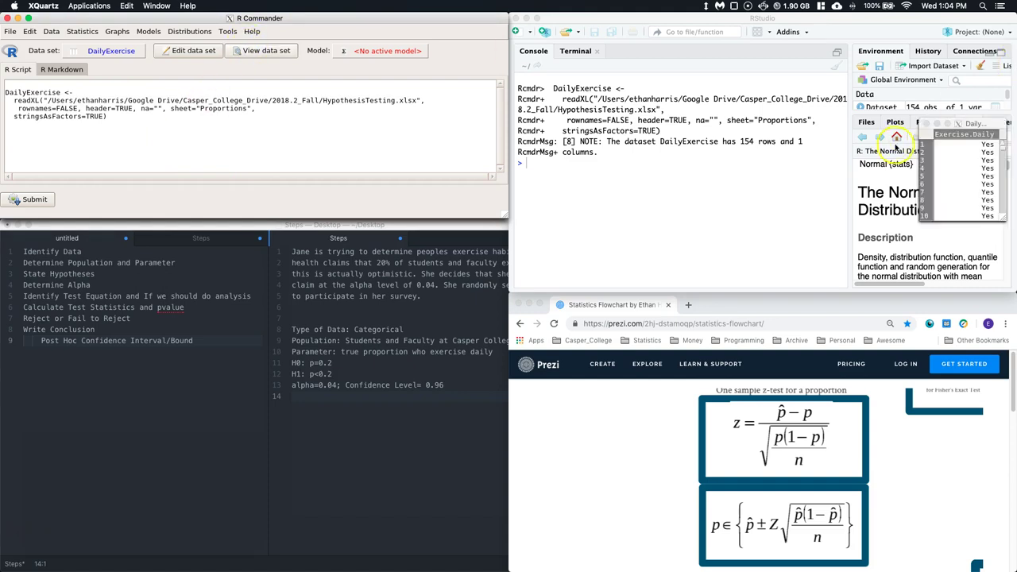
{"action": "left_click_drag", "start_coordinate": [954, 124], "coordinate": [545, 78]}
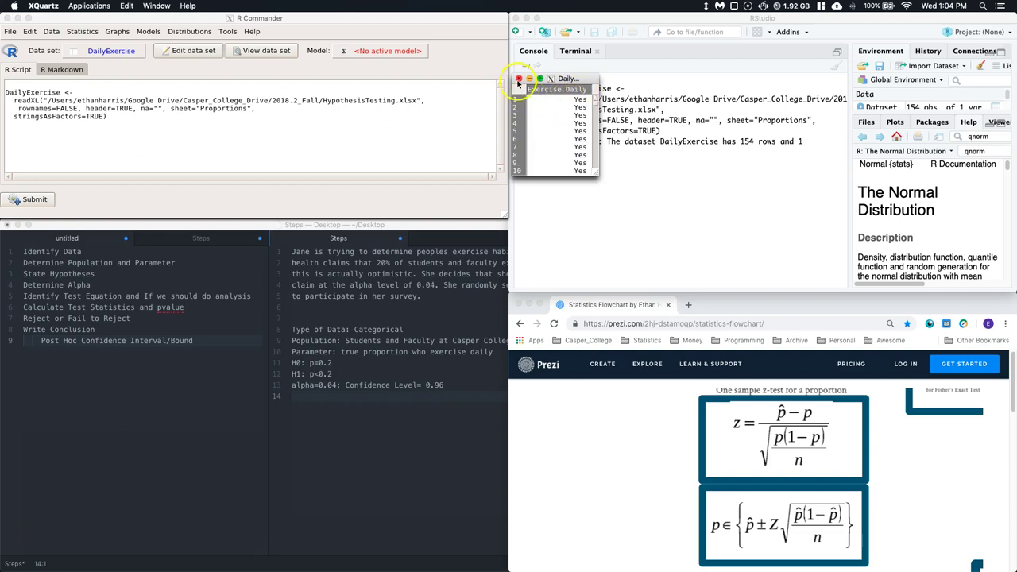
{"action": "left_click", "coordinate": [519, 82]}
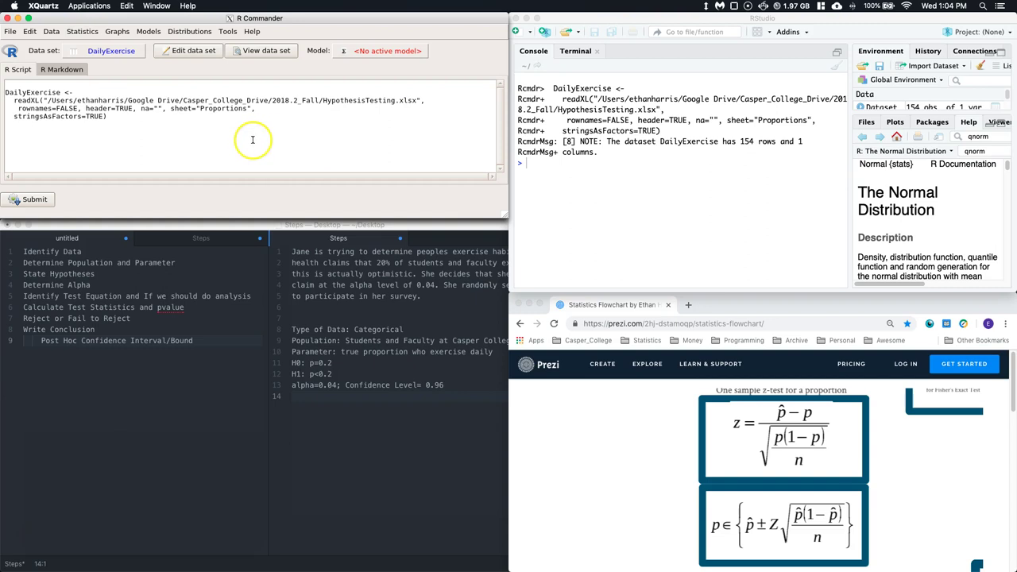
Generate a frequency distribution for the Exercise.Daily variable, without the chi-square goodness-of-fit test.
{"action": "left_click", "coordinate": [86, 33]}
{"action": "mouse_move", "coordinate": [84, 67]}
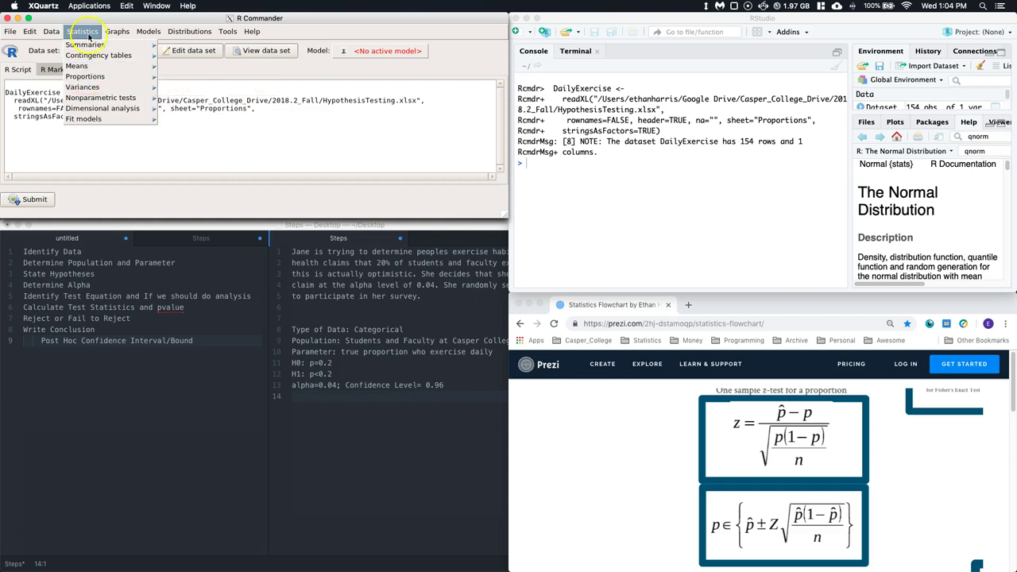
{"action": "mouse_move", "coordinate": [85, 46]}
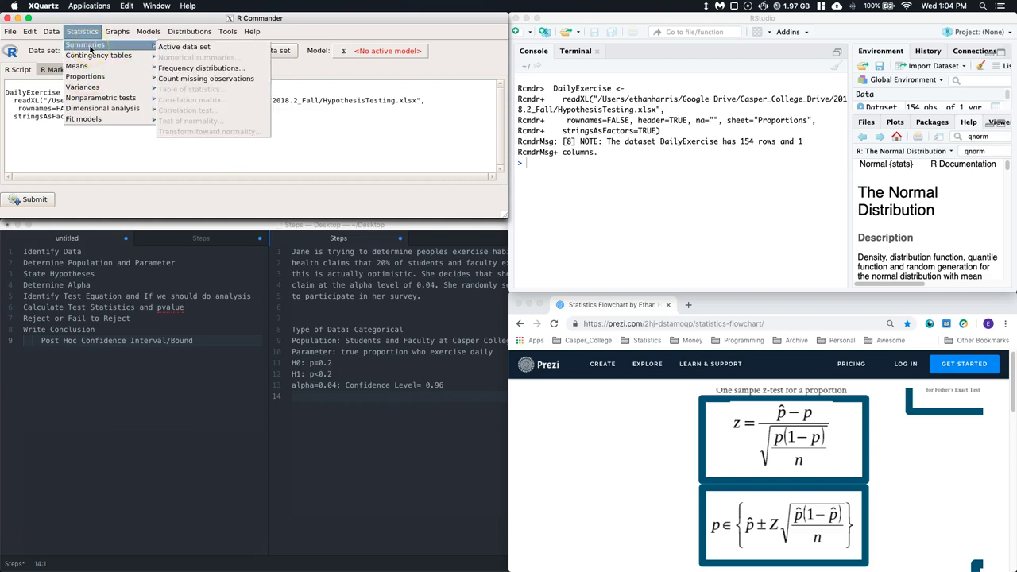
{"action": "left_click", "coordinate": [222, 68]}
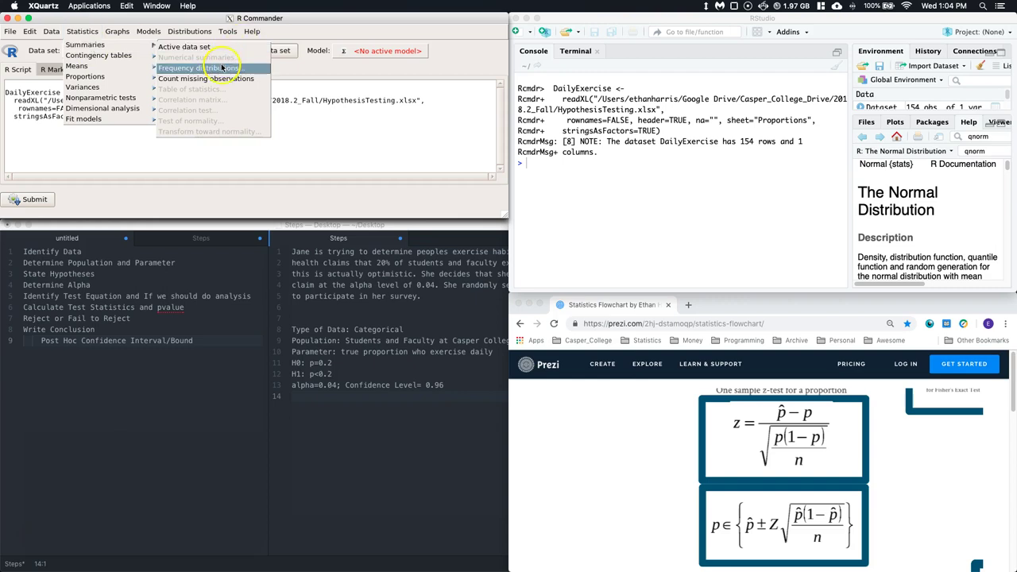
{"action": "left_click", "coordinate": [99, 76]}
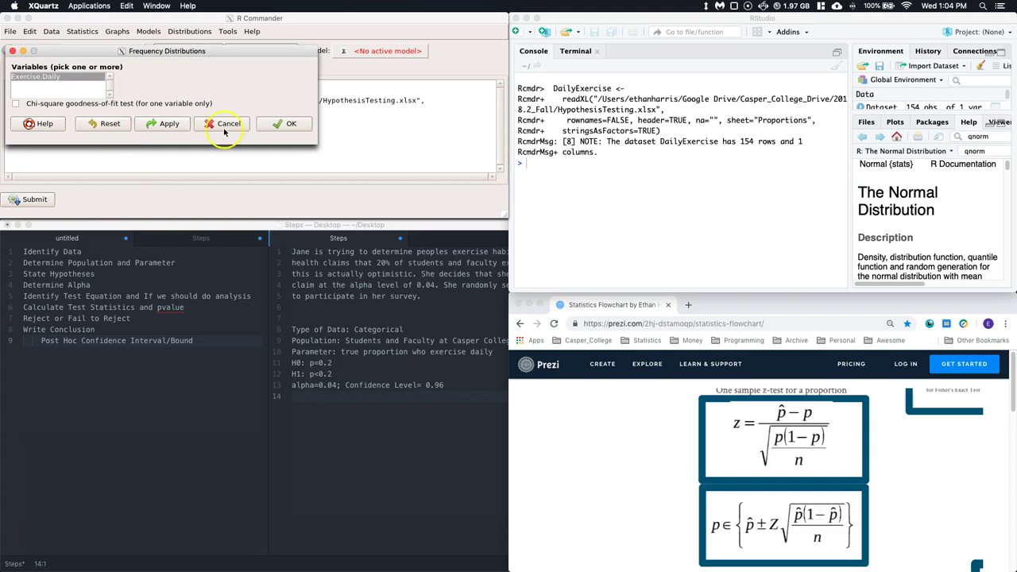
{"action": "left_click", "coordinate": [291, 123]}
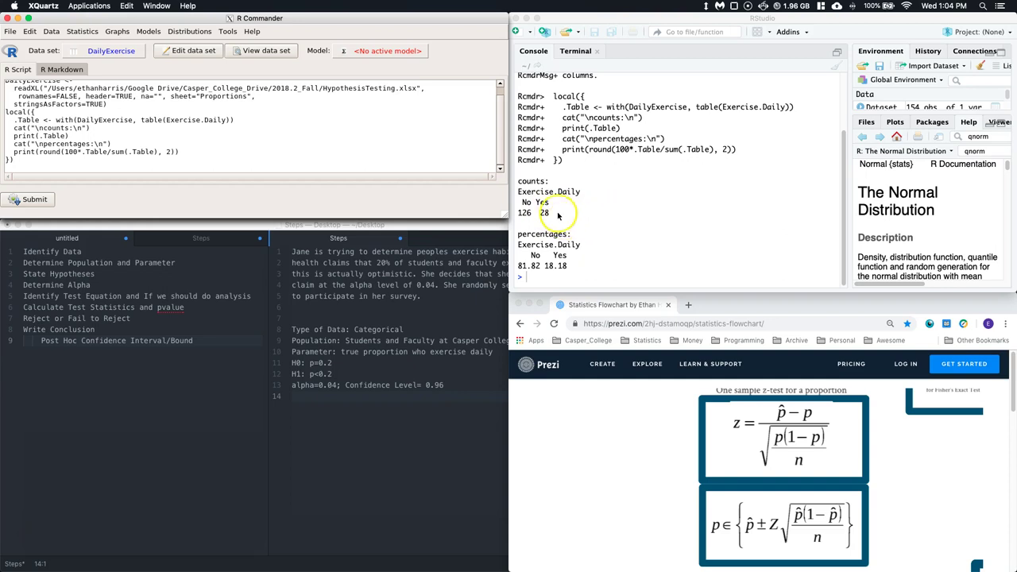
Switch to the RStudio console and define the sample size as n=126+28.
{"action": "left_click", "coordinate": [546, 281]}
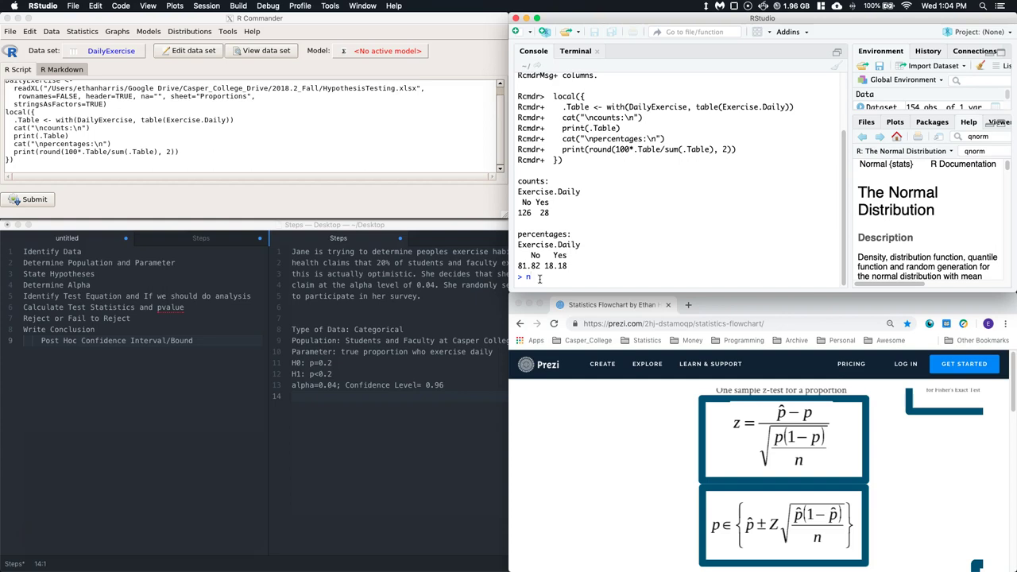
{"action": "type", "text": "n=126+28"}
{"action": "key", "text": "Return"}
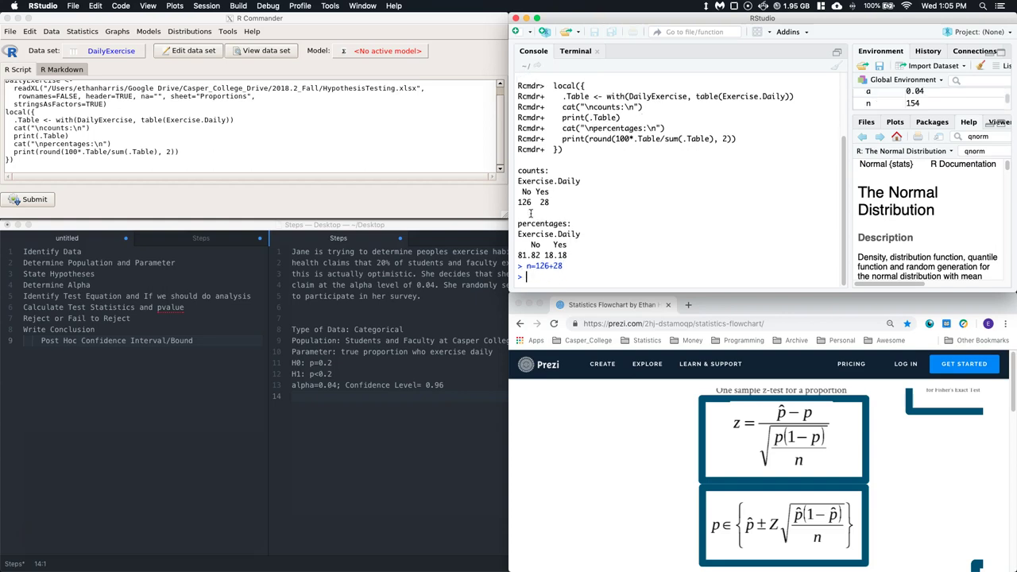
Clear all objects from the R workspace and make the Environment pane taller.
{"action": "left_click", "coordinate": [980, 66]}
{"action": "left_click", "coordinate": [746, 199]}
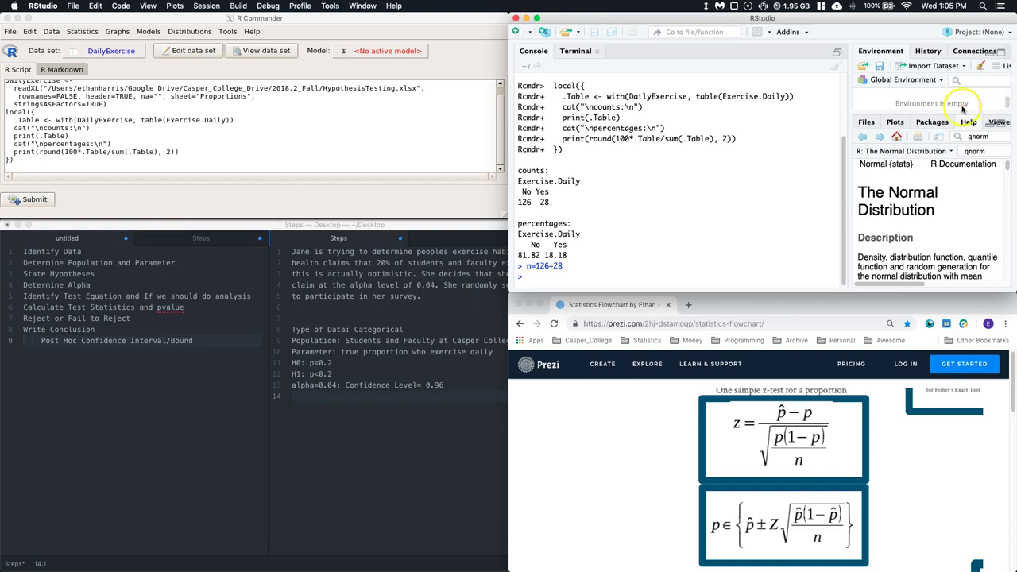
{"action": "left_click_drag", "start_coordinate": [954, 117], "coordinate": [953, 224]}
Rerun n=126+28 in the console and widen the Environment pane.
{"action": "key", "text": "Up"}
{"action": "key", "text": "Return"}
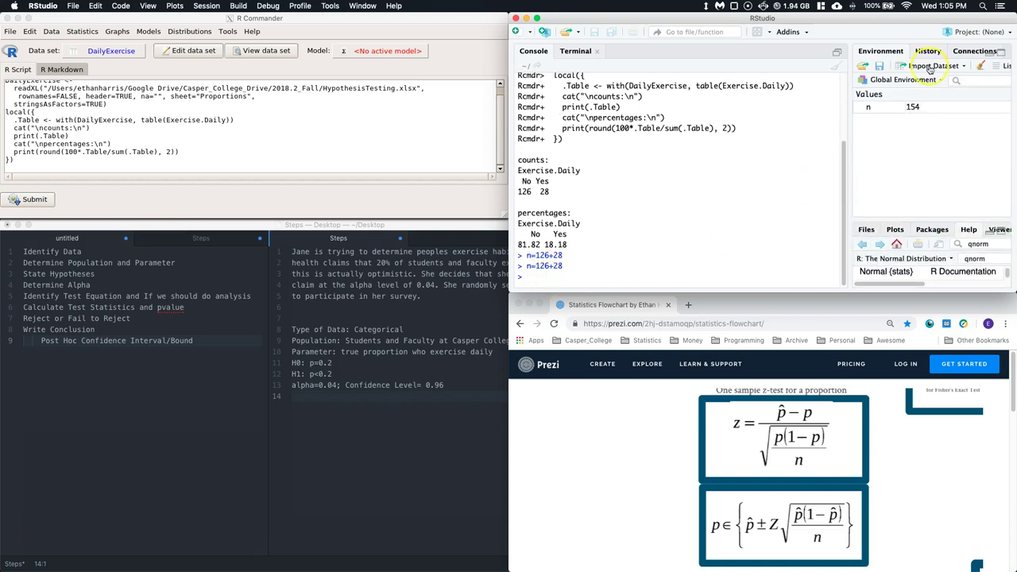
{"action": "left_click_drag", "start_coordinate": [852, 132], "coordinate": [815, 130]}
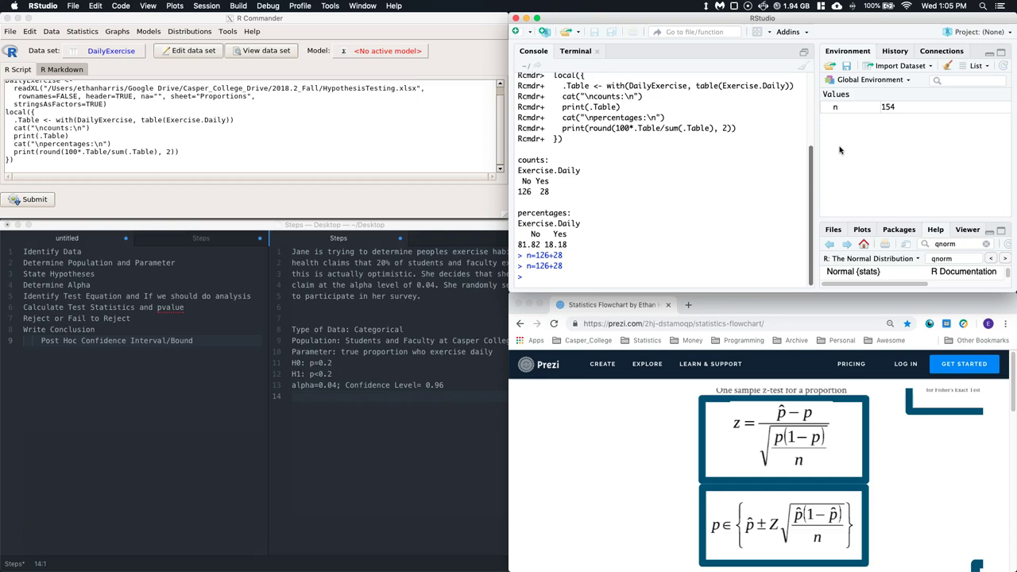
Calculate the sample proportion with phat=28/n and compare it with the Yes percentage in the frequency output.
{"action": "type", "text": "at=28/n"}
{"action": "key", "text": "Return"}
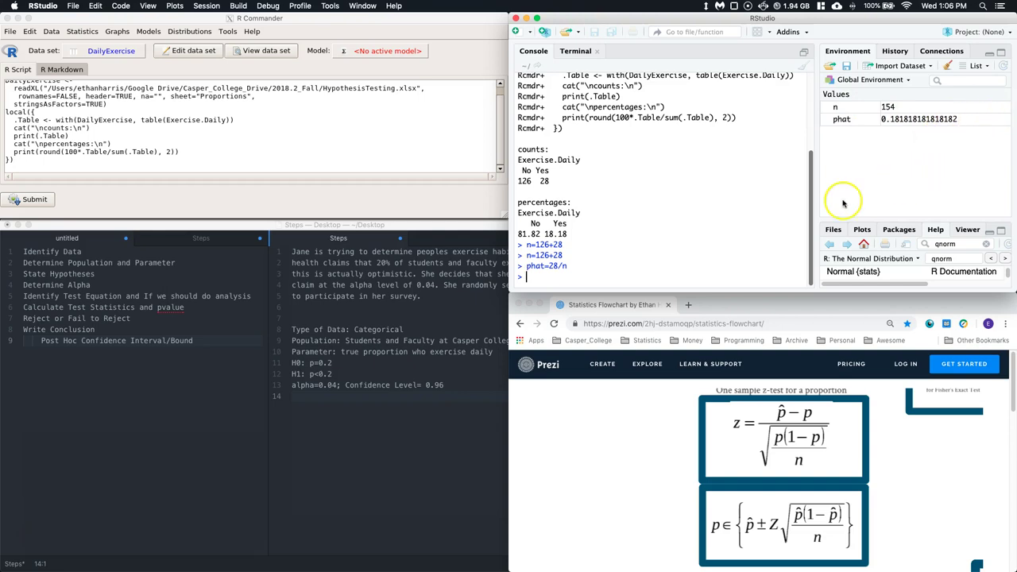
{"action": "left_click_drag", "start_coordinate": [517, 202], "coordinate": [573, 235]}
{"action": "left_click", "coordinate": [540, 232]}
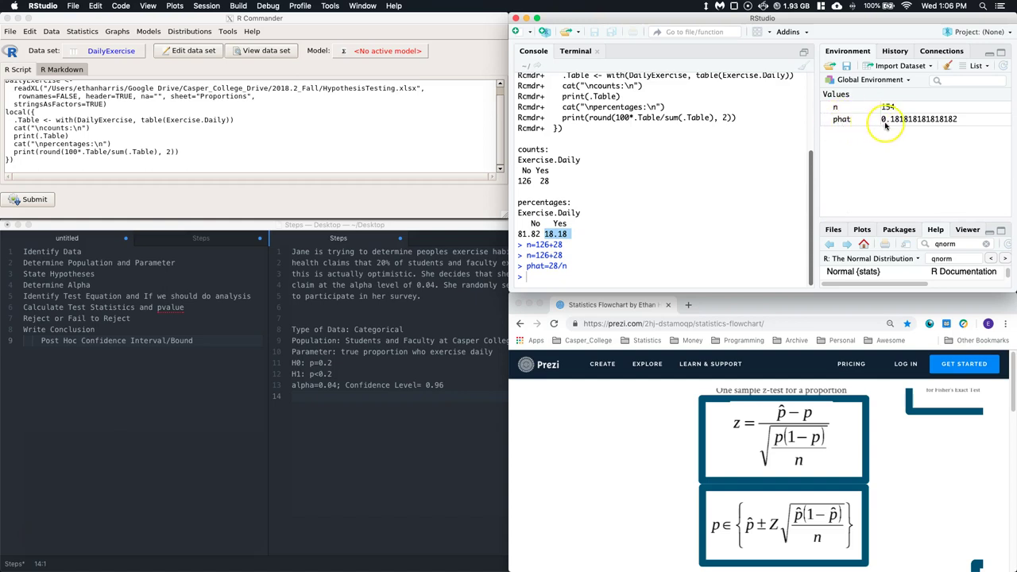
Check the null hypothesis in the Atom notes and define the hypothesized proportion as p0=.2 in the RStudio console.
{"action": "left_click", "coordinate": [534, 280]}
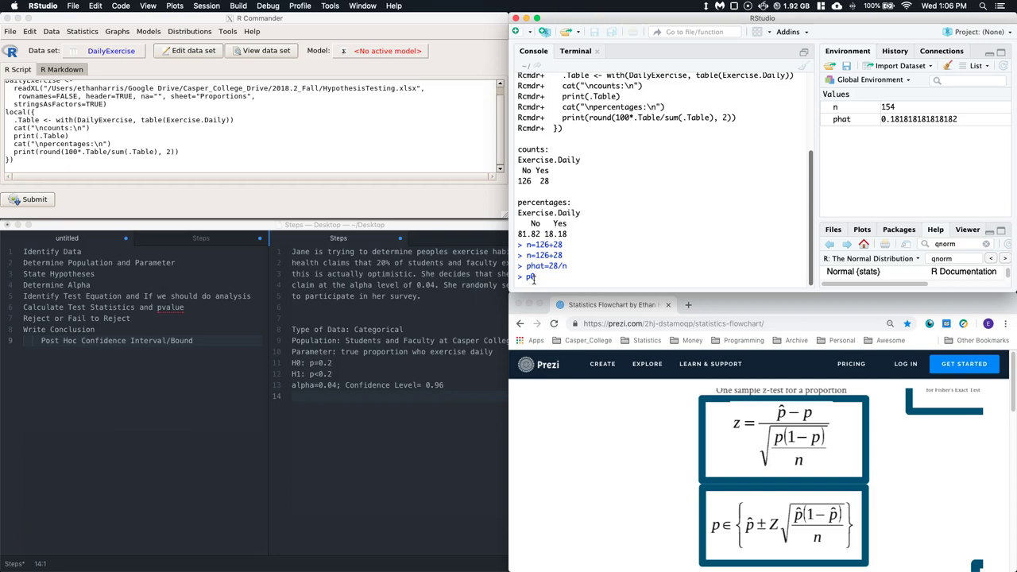
{"action": "left_click", "coordinate": [450, 438]}
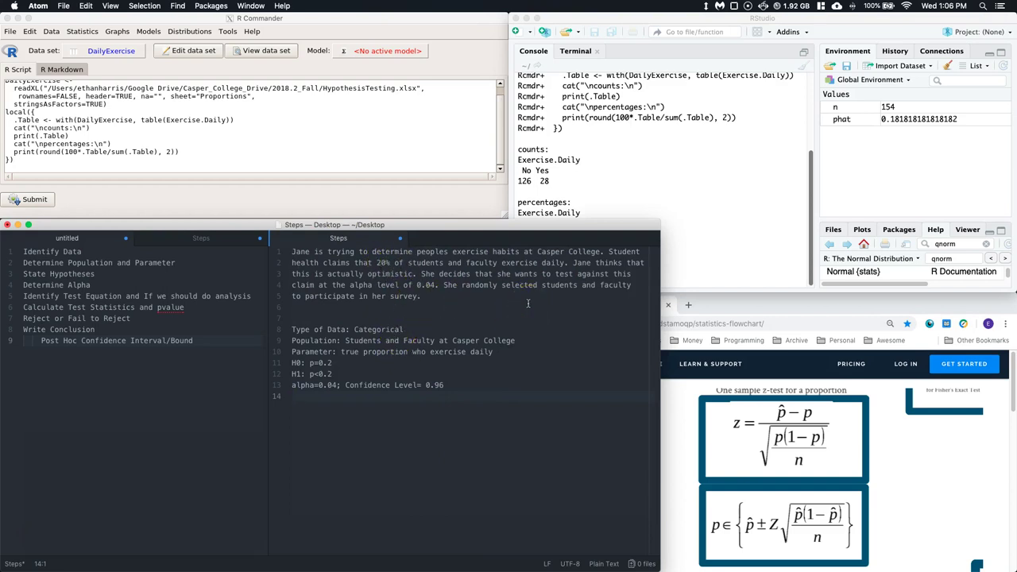
{"action": "left_click", "coordinate": [589, 178]}
{"action": "type", "text": "p0"}
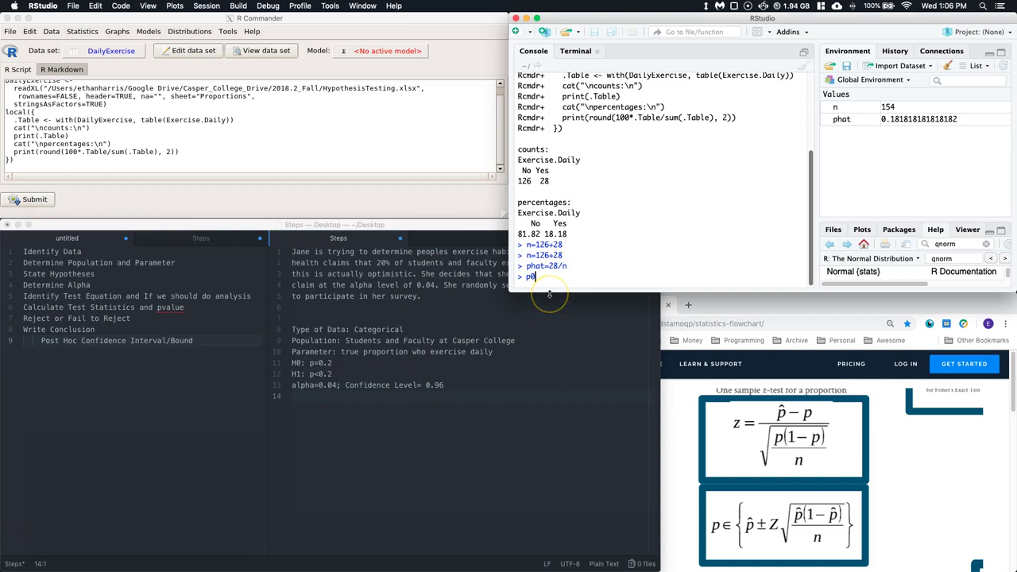
{"action": "type", "text": "=.2"}
{"action": "key", "text": "Return"}
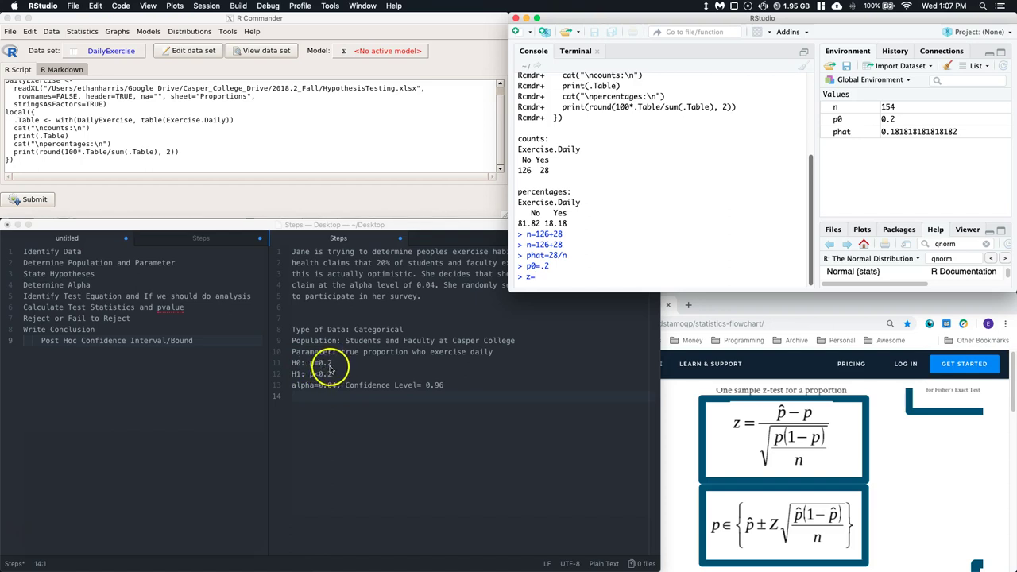
Calculate the test statistic in the console with z=(phat-p0)/sqrt(p0*(1-p0)/n).
{"action": "type", "text": "("}
{"action": "type", "text": "phat"}
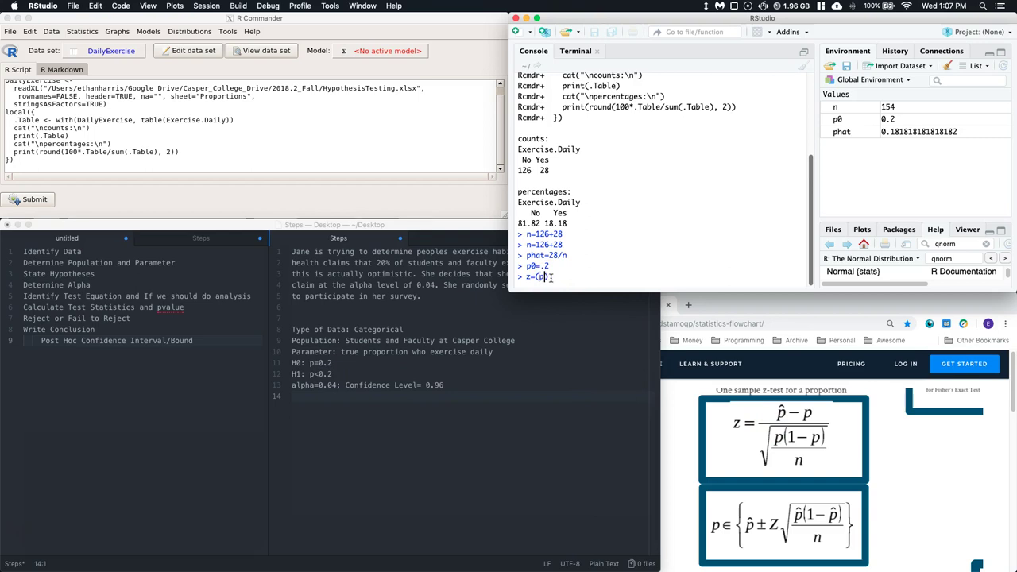
{"action": "type", "text": "-p0)/sqrt(p0*(1-"}
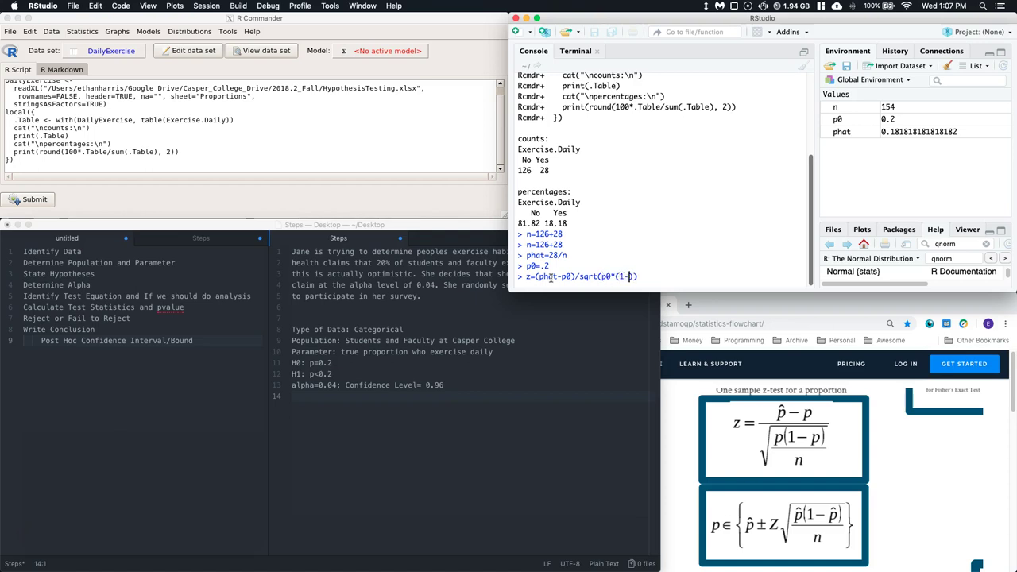
{"action": "type", "text": "p0)/n"}
{"action": "key", "text": "Return"}
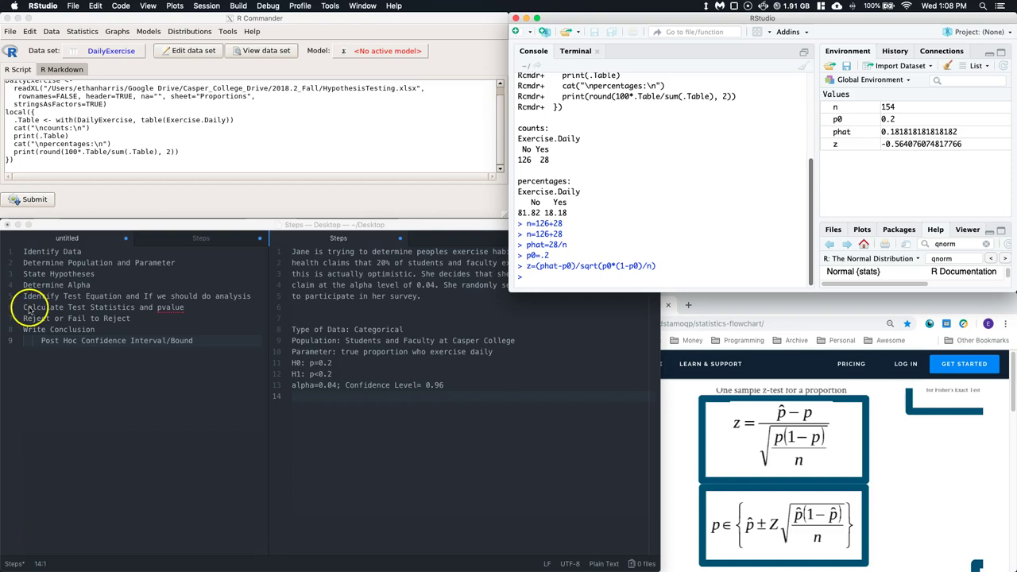
Record "z=0.5641, pvalue=" on line 14 of the Steps notes in Atom, and return to the RStudio console.
{"action": "left_click", "coordinate": [296, 395]}
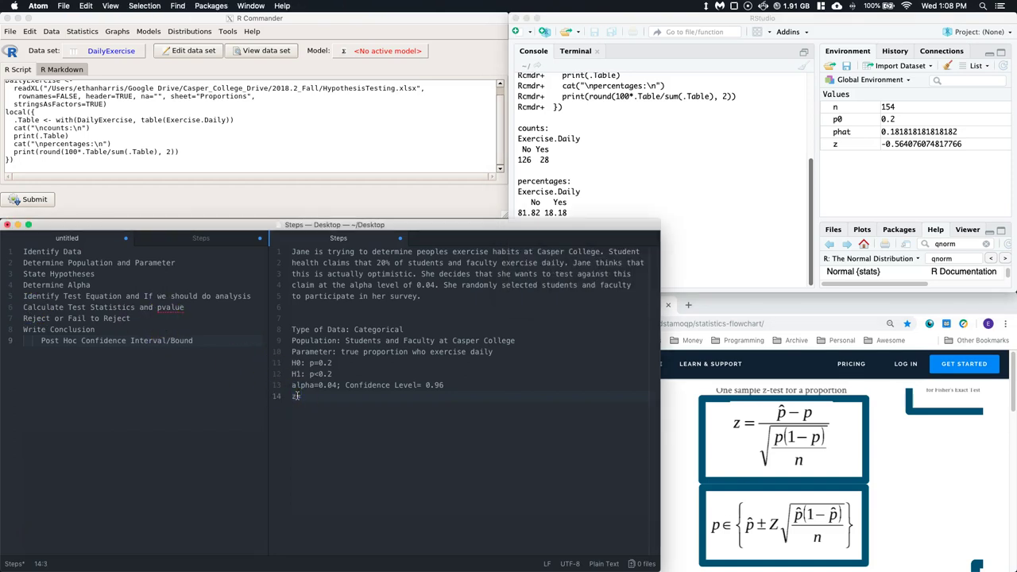
{"action": "left_click", "coordinate": [653, 205]}
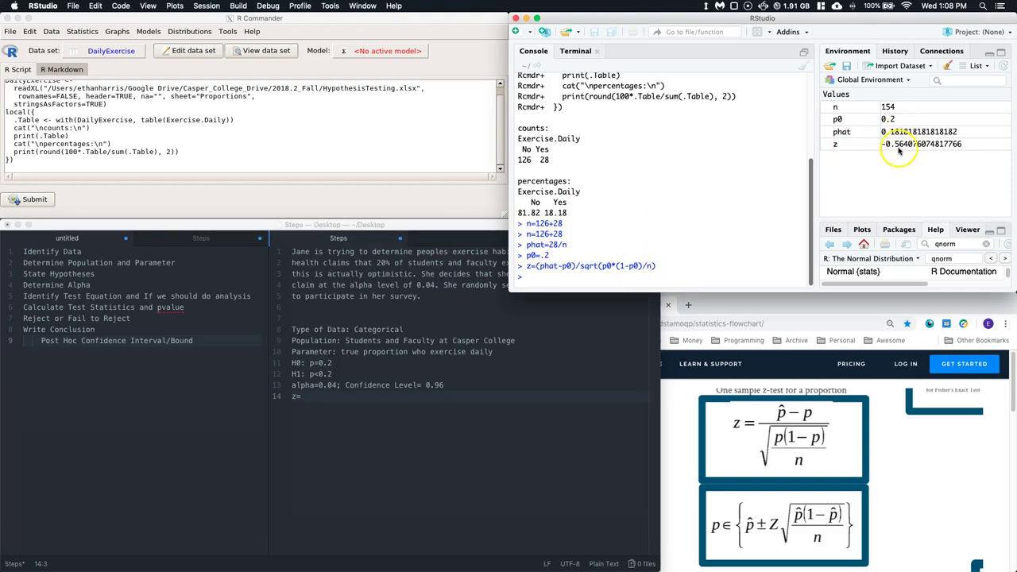
{"action": "left_click", "coordinate": [306, 400]}
{"action": "type", "text": "0.5641"}
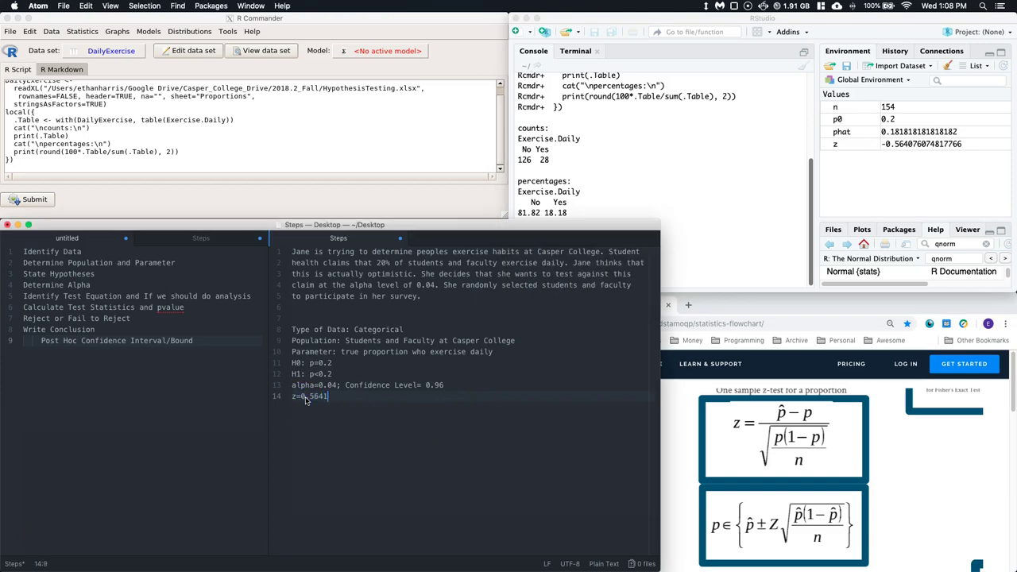
{"action": "type", "text": ", pvalue="}
{"action": "left_click", "coordinate": [677, 231]}
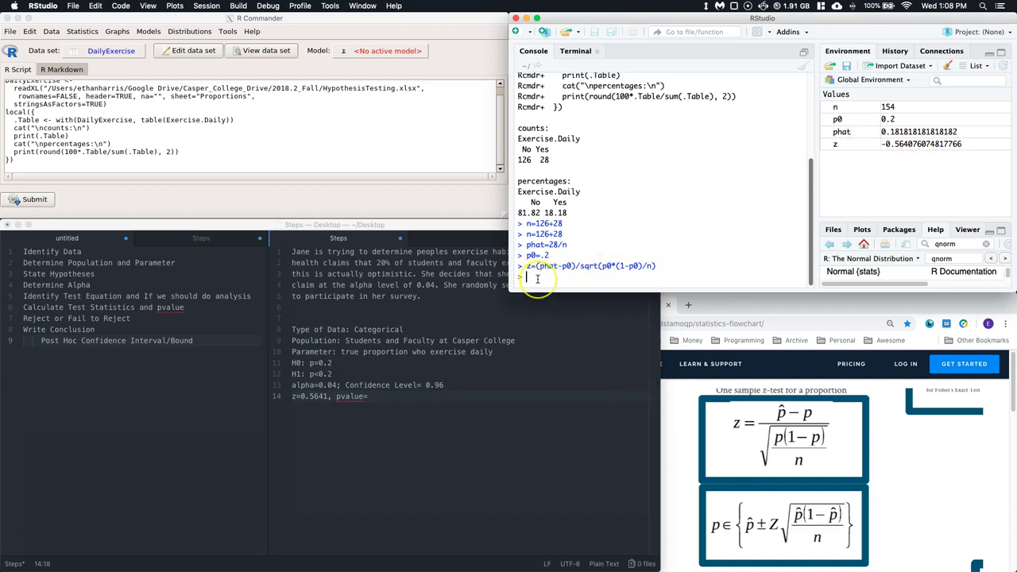
Print z in the RStudio console and copy the resulting value -0.5640761.
{"action": "type", "text": "z"}
{"action": "key", "text": "Return"}
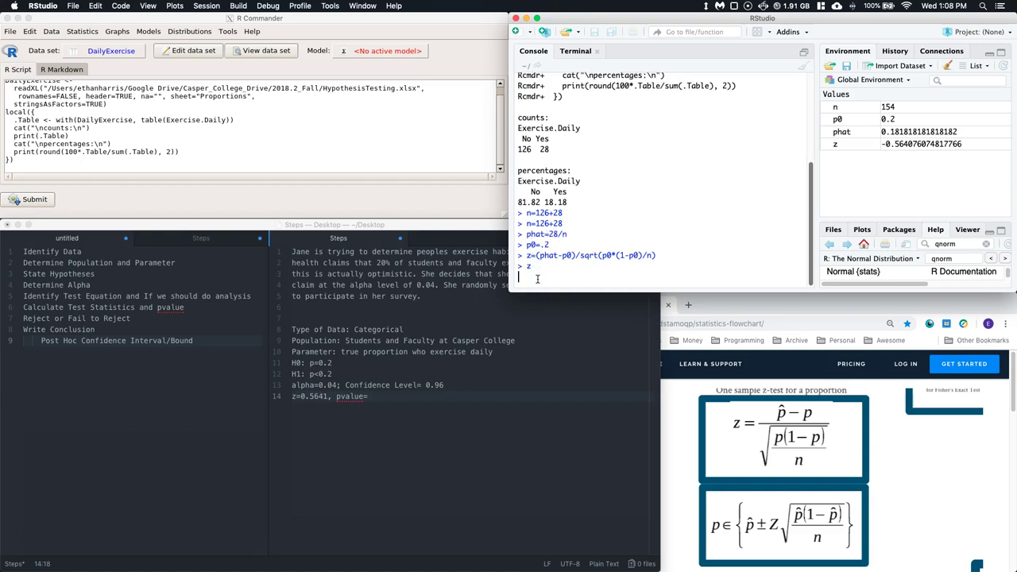
{"action": "left_click_drag", "start_coordinate": [581, 266], "coordinate": [544, 266]}
{"action": "right_click", "coordinate": [544, 267]}
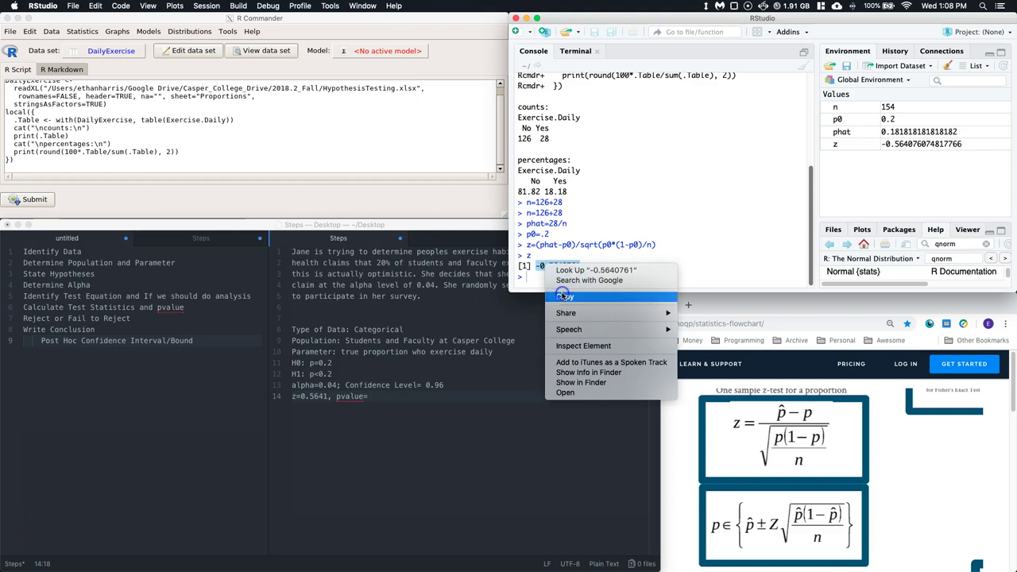
{"action": "left_click", "coordinate": [562, 291]}
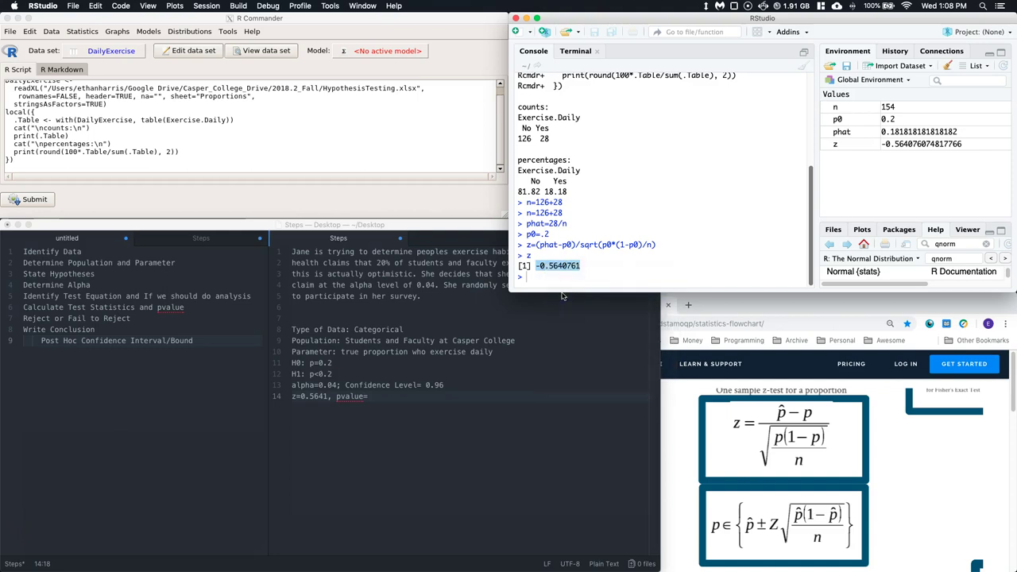
Calculate the lower-tail normal probability of -0.5640761 with mean 0 and standard deviation 1 in R Commander.
{"action": "left_click", "coordinate": [191, 32]}
{"action": "left_click", "coordinate": [192, 32]}
{"action": "mouse_move", "coordinate": [204, 57]}
{"action": "mouse_move", "coordinate": [387, 59]}
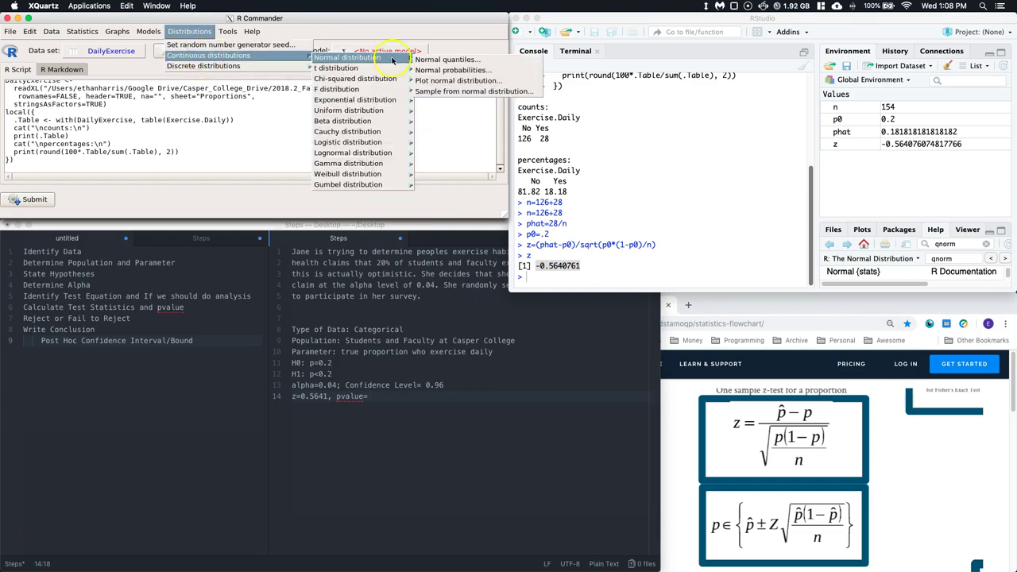
{"action": "left_click", "coordinate": [441, 70]}
{"action": "left_click", "coordinate": [101, 68]}
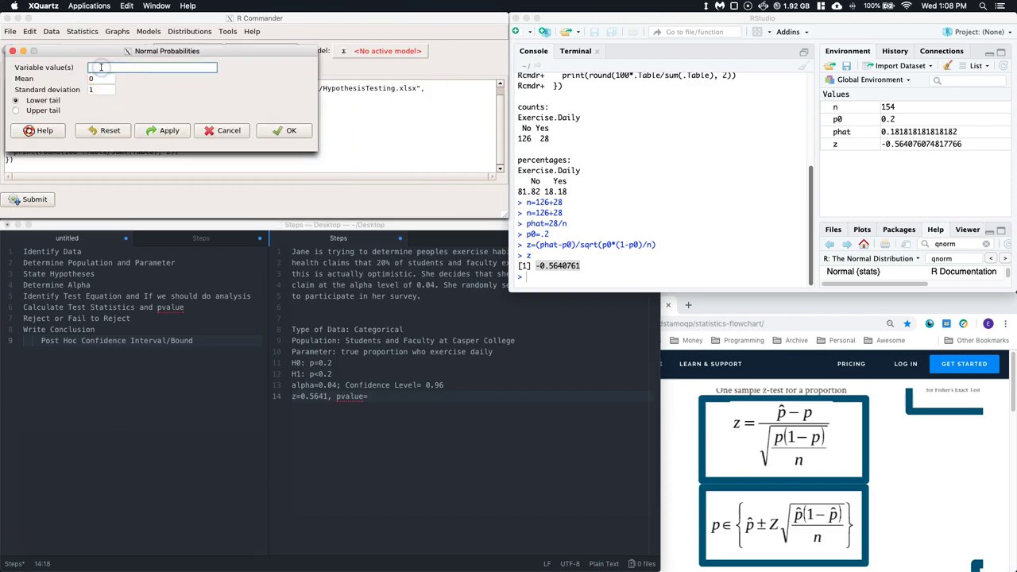
{"action": "left_click", "coordinate": [644, 242]}
{"action": "right_click", "coordinate": [95, 68]}
{"action": "left_click", "coordinate": [115, 101]}
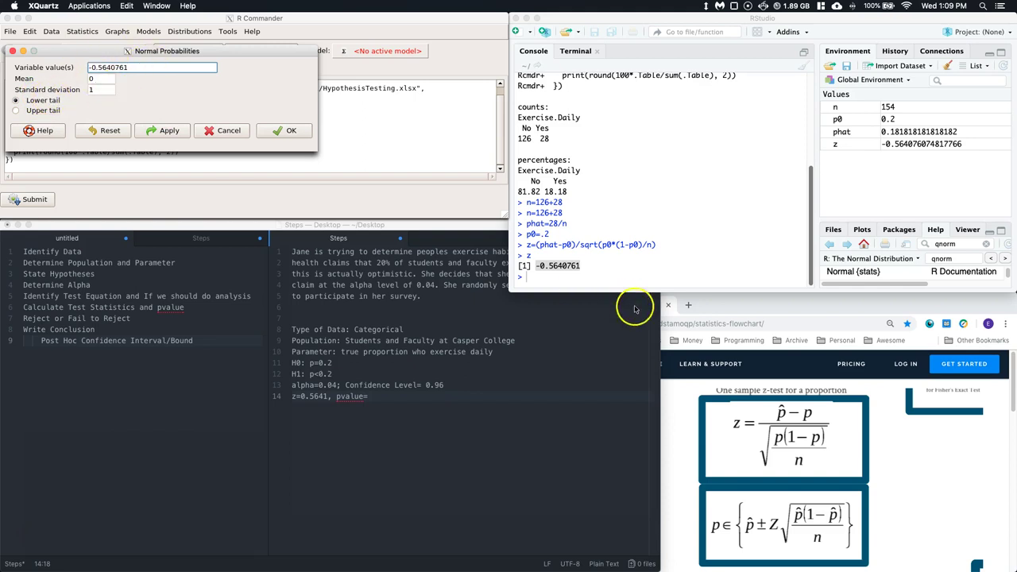
{"action": "left_click", "coordinate": [49, 116]}
{"action": "left_click", "coordinate": [59, 106]}
{"action": "left_click", "coordinate": [286, 132]}
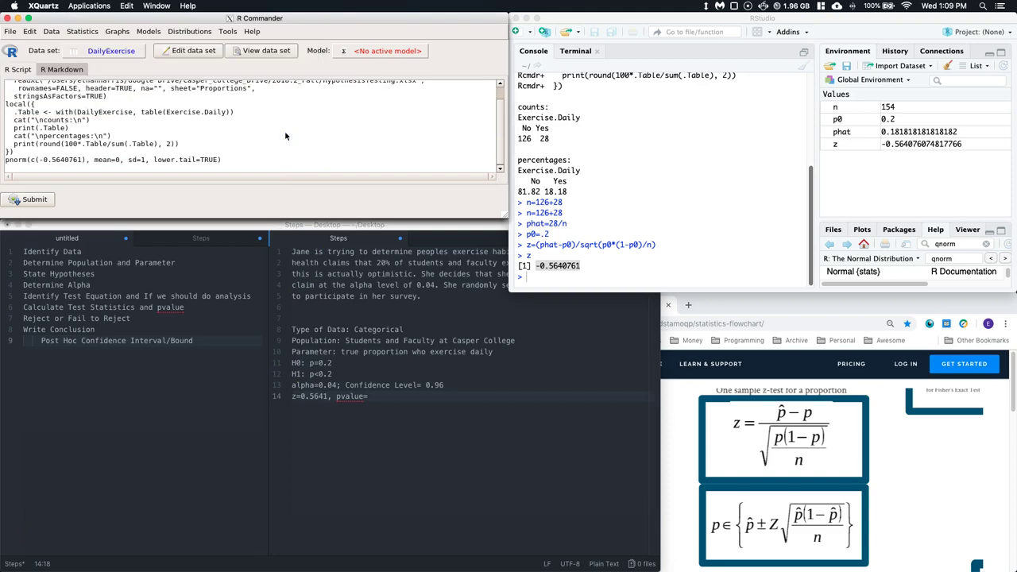
Copy the p-value 0.2863512 from the RStudio console and paste it after "pvalue=" on line 14 of the Atom notes.
{"action": "left_click", "coordinate": [645, 199]}
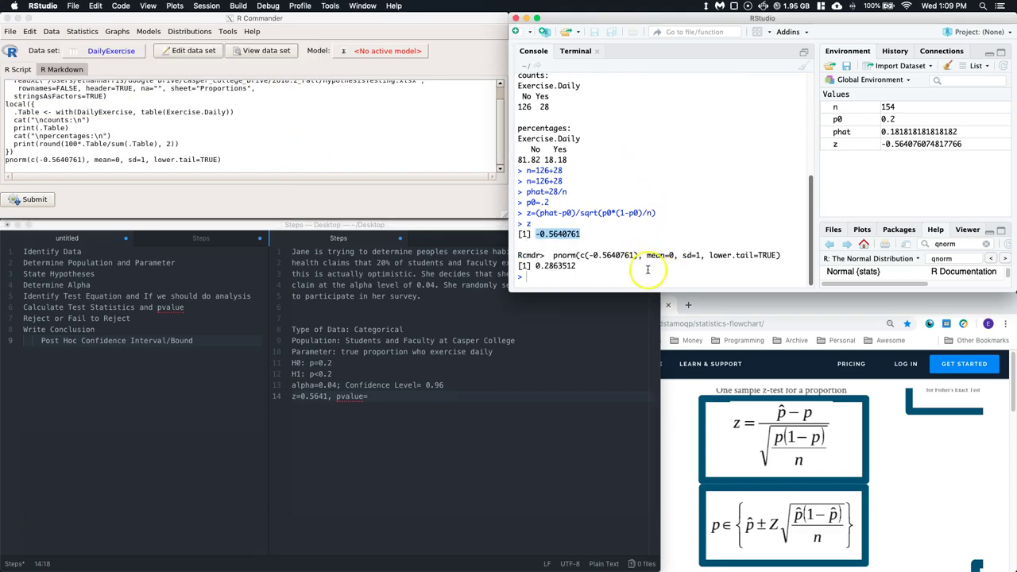
{"action": "left_click_drag", "start_coordinate": [579, 266], "coordinate": [532, 266]}
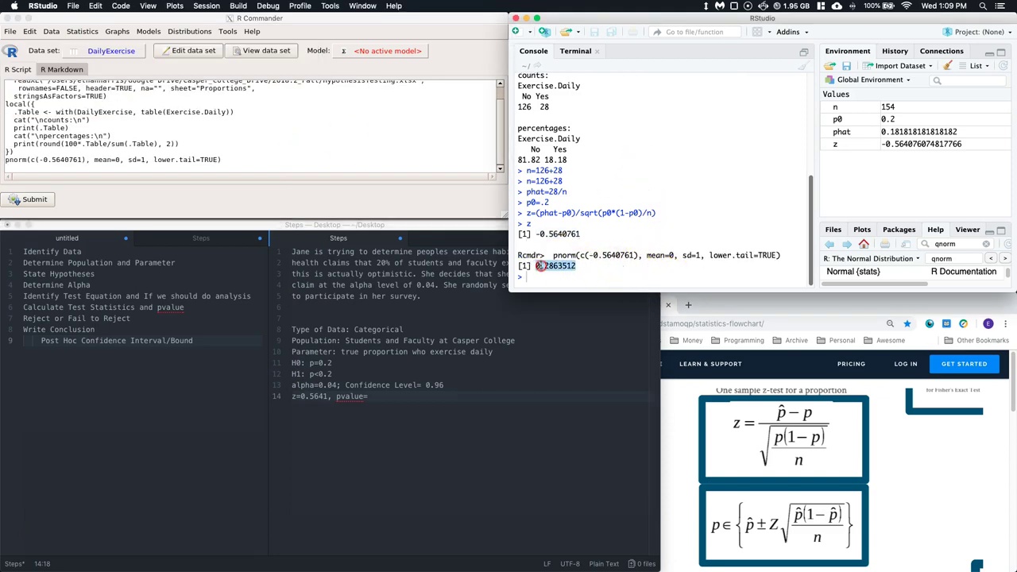
{"action": "right_click", "coordinate": [542, 264]}
{"action": "left_click", "coordinate": [563, 297]}
{"action": "left_click", "coordinate": [373, 397]}
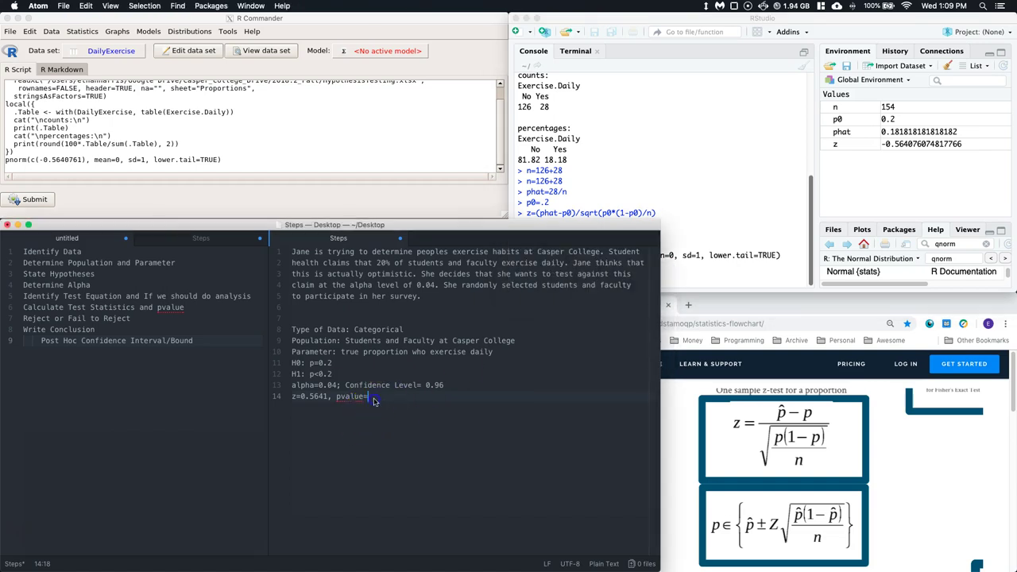
{"action": "right_click", "coordinate": [373, 396]}
{"action": "left_click", "coordinate": [394, 447]}
{"action": "left_click", "coordinate": [391, 418]}
{"action": "left_click", "coordinate": [401, 412]}
{"action": "left_click", "coordinate": [447, 489]}
Add the comparison "pvalue > alpha;" on a new line 15 of the Steps notes.
{"action": "key", "text": "Return"}
{"action": "type", "text": "pvalue"}
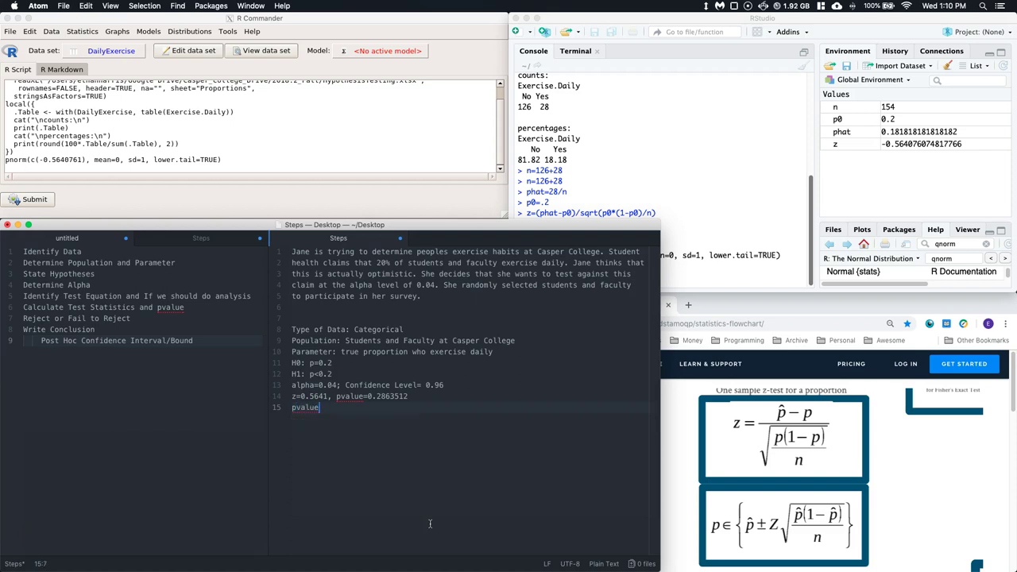
{"action": "type", "text": "   alpha"}
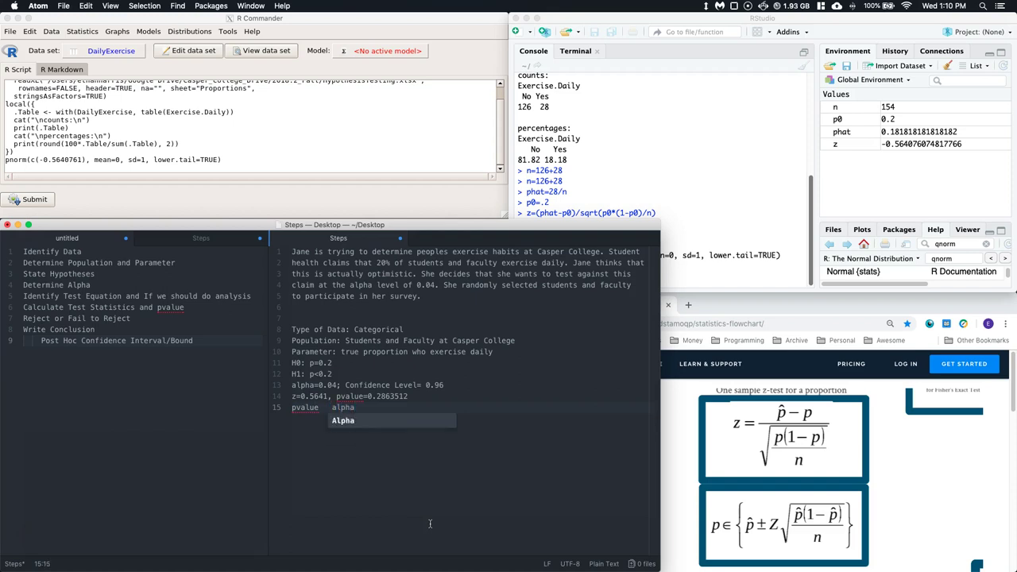
{"action": "type", "text": ";"}
{"action": "left_click", "coordinate": [327, 407]}
{"action": "key", "text": "Left"}
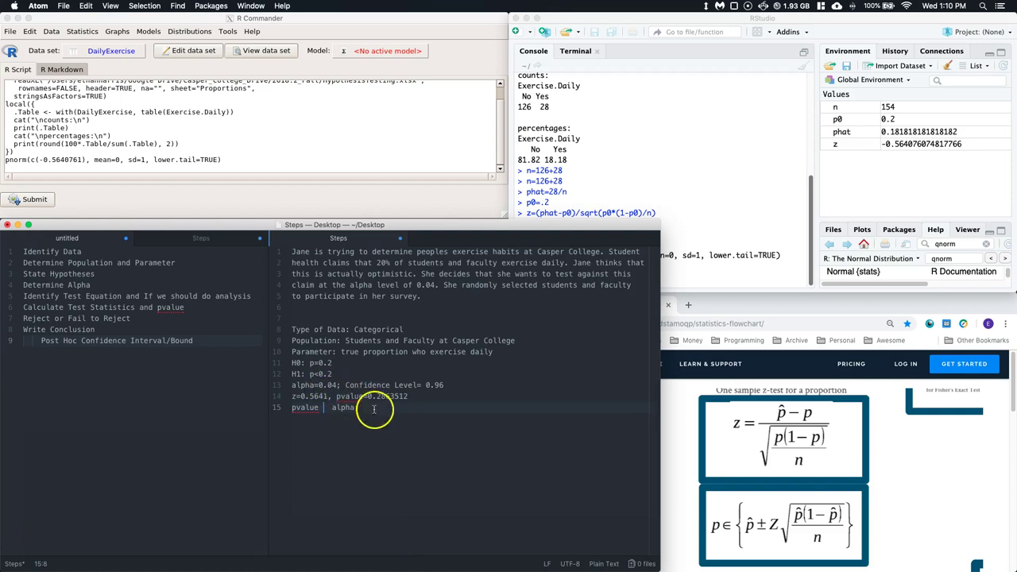
{"action": "type", "text": ">"}
Complete line 15 with the decision "Fail to Reject".
{"action": "left_click", "coordinate": [393, 420]}
{"action": "left_click", "coordinate": [462, 462]}
{"action": "type", "text": "Fail to RE"}
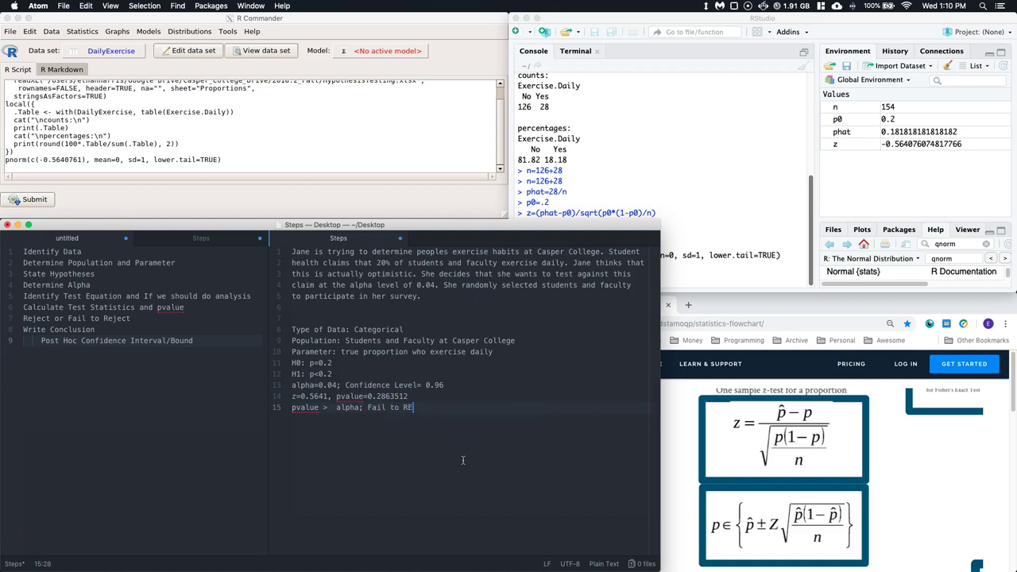
{"action": "key", "text": "BackSpace"}
{"action": "type", "text": "eject"}
Start the conclusion on line 16 with "We collected insufficient evidence (alpha=0.04, pvalue=0.29) to reject the claim", and break to a new line.
{"action": "key", "text": "Return"}
{"action": "type", "text": "We collected insuffie"}
{"action": "key", "text": "BackSpace"}
{"action": "type", "text": "cient evidence"}
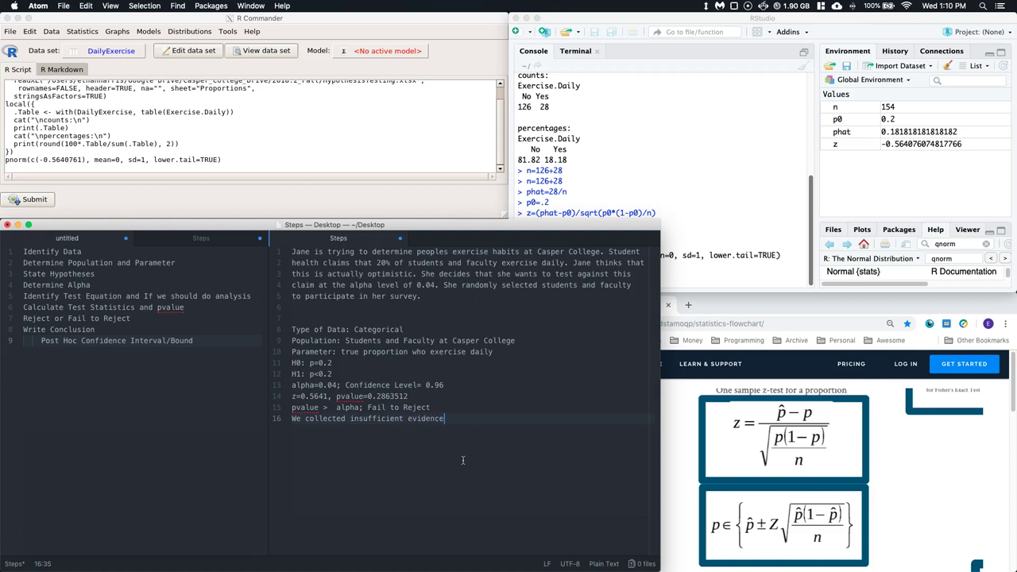
{"action": "type", "text": " ("}
{"action": "type", "text": "alpha=0.04, pvalue"}
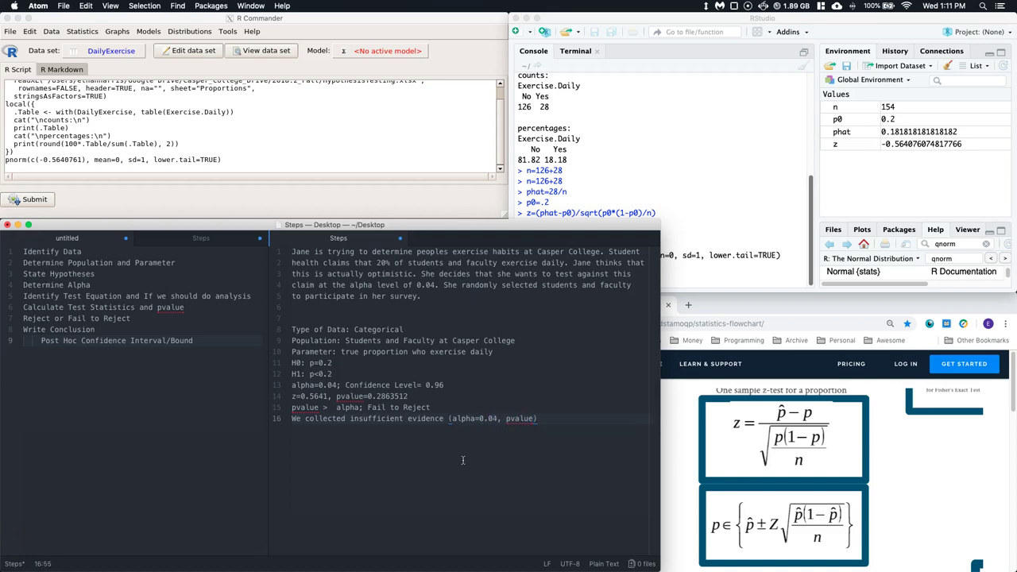
{"action": "type", "text": "="}
{"action": "key", "text": "BackSpace"}
{"action": "type", "text": "to reject the "}
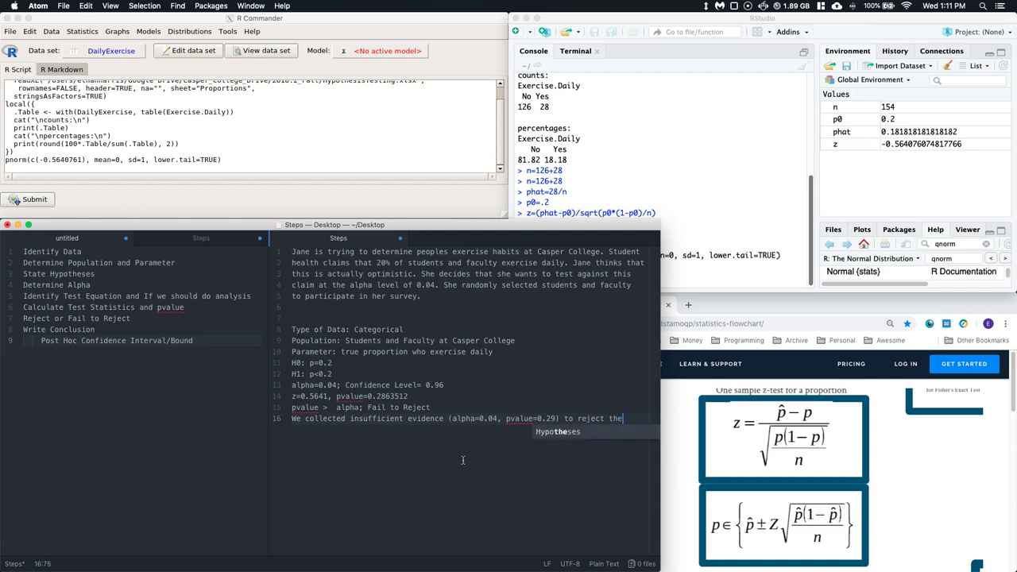
{"action": "type", "text": "claim that"}
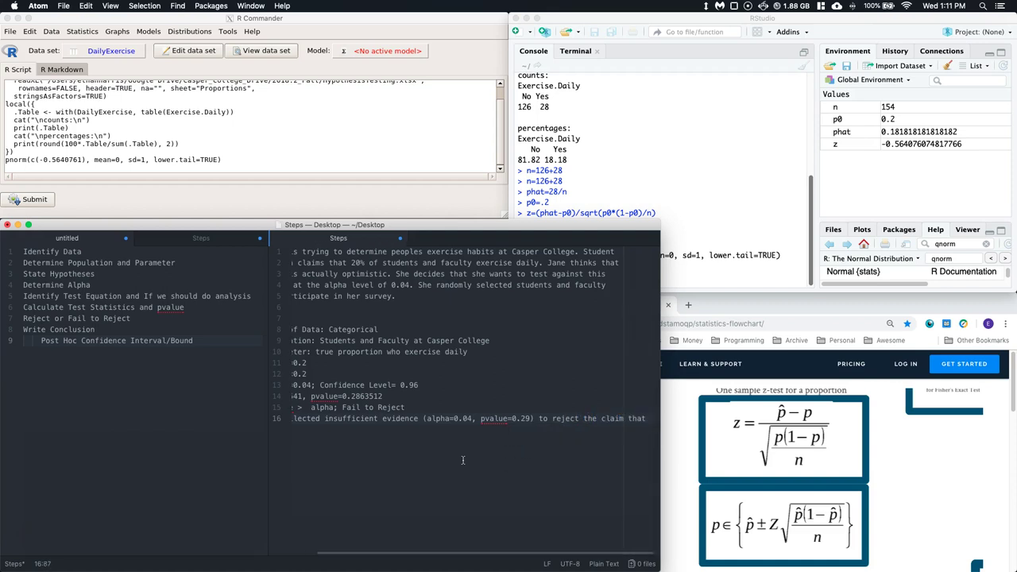
{"action": "key", "text": "Return"}
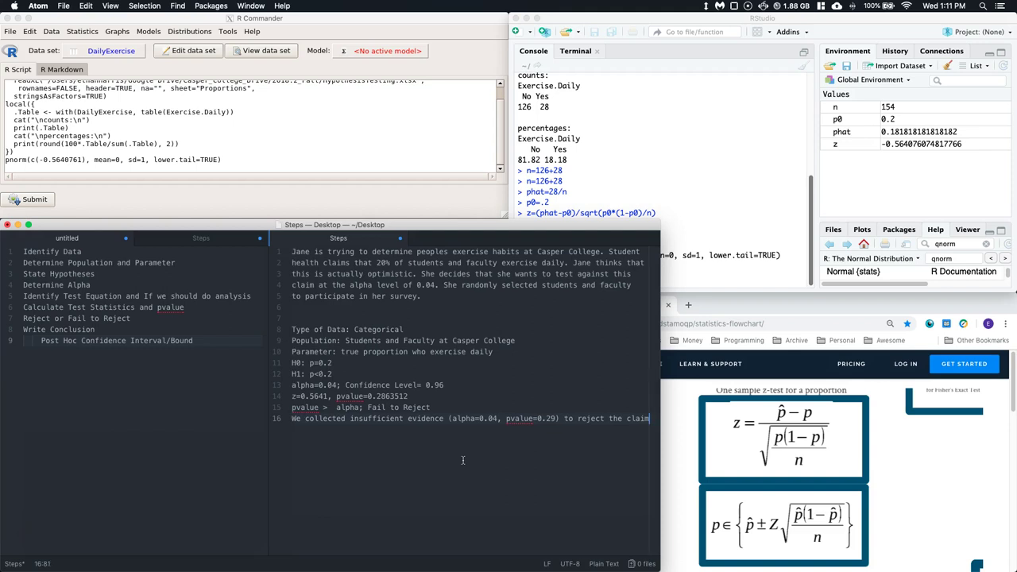
Finish the conclusion on line 17 with "that the true proprotion of students and faculty who exercise daily is 0.2." and add an empty line.
{"action": "type", "text": "that the true proprotion of stud"}
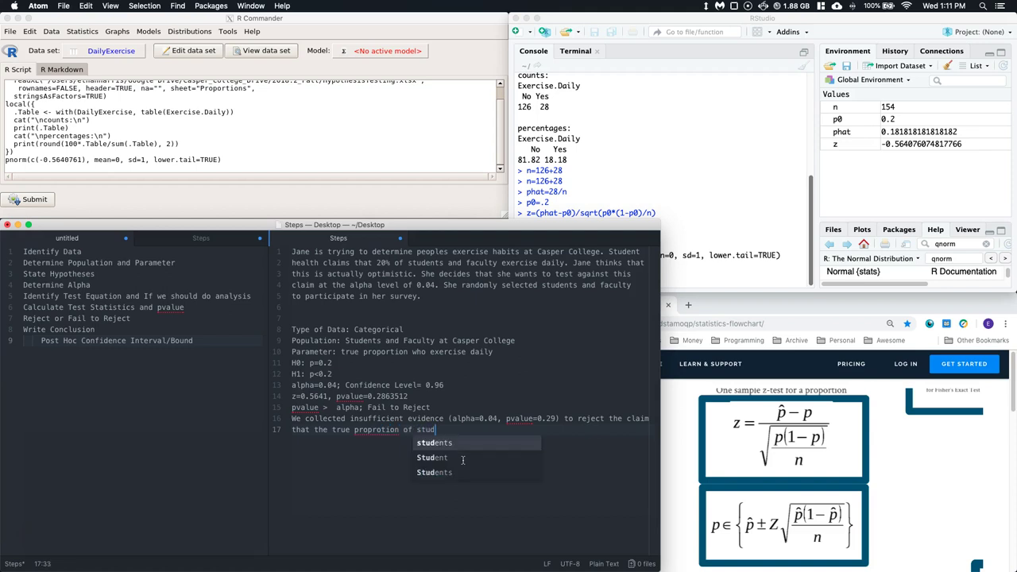
{"action": "type", "text": "ents and fa"}
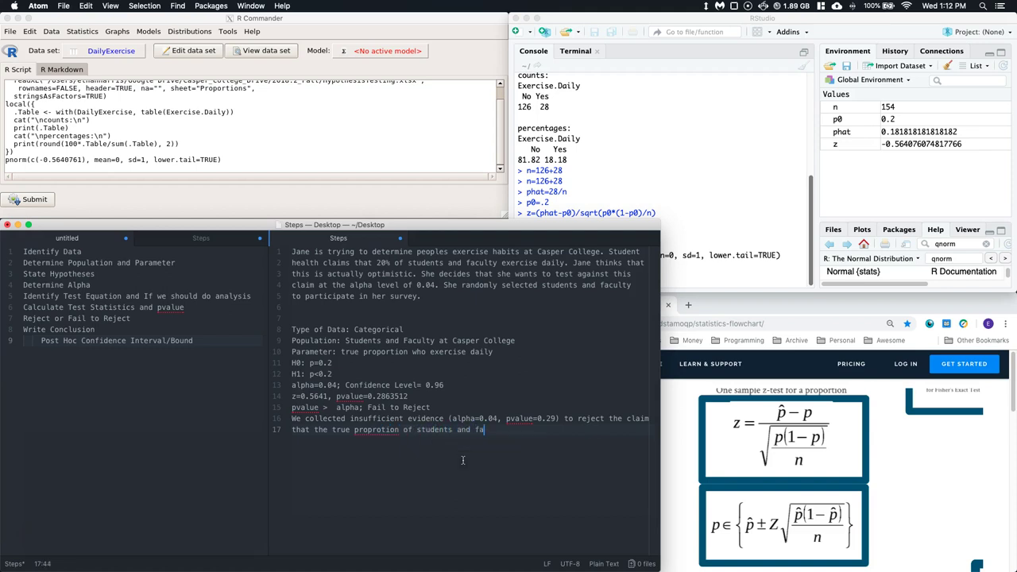
{"action": "type", "text": "culty who exercis"}
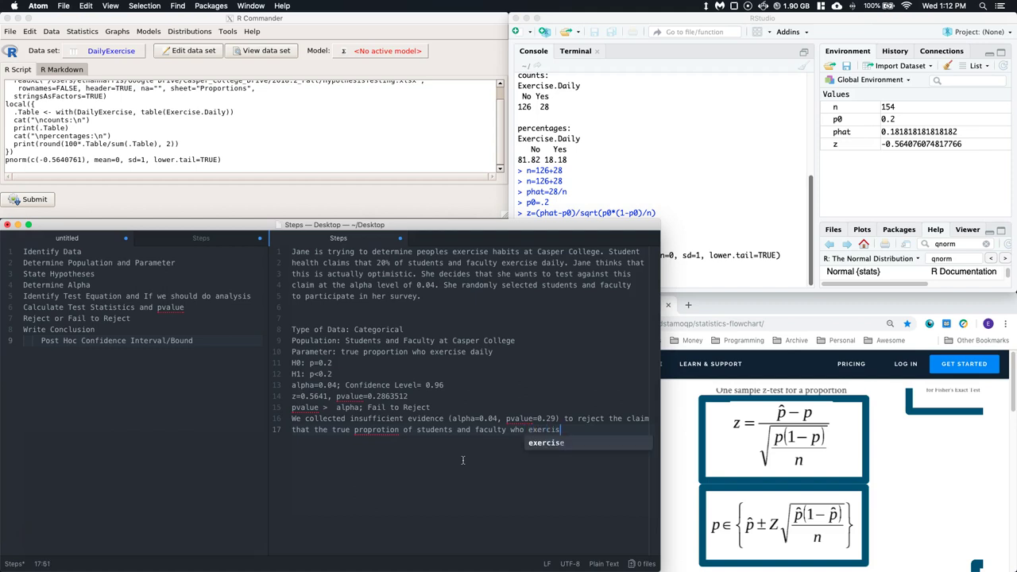
{"action": "type", "text": "e daily "}
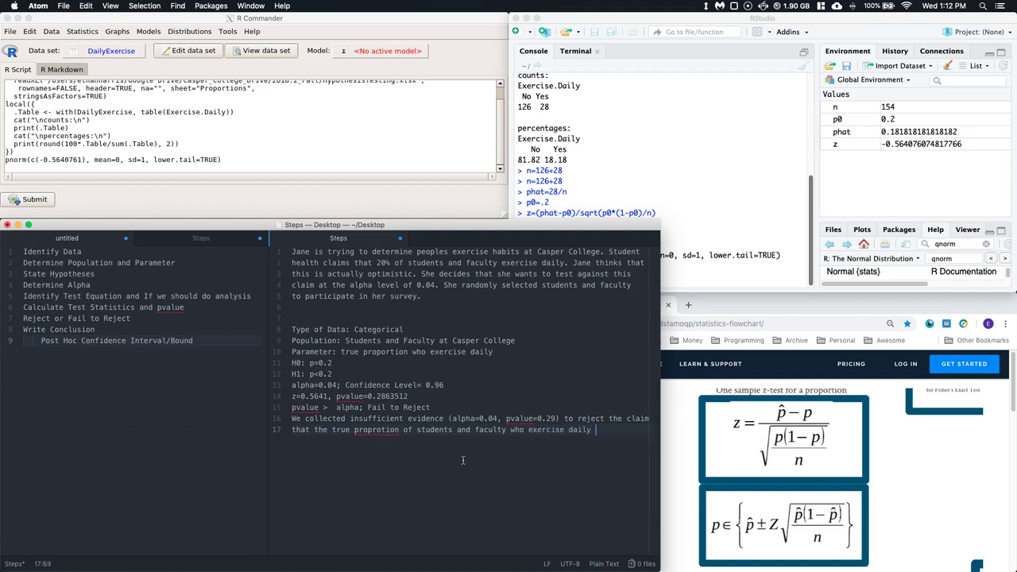
{"action": "type", "text": "is 0.2."}
{"action": "left_click", "coordinate": [345, 549]}
{"action": "key", "text": "Return"}
Calculate the standard error in the RStudio console with se=sqrt(phat*(1-phat)/n).
{"action": "left_click", "coordinate": [672, 171]}
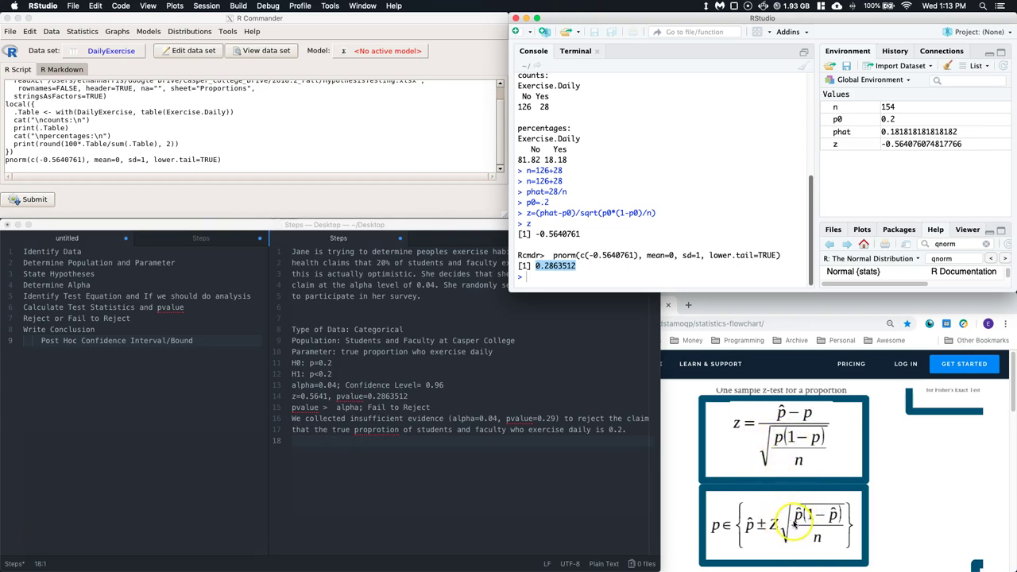
{"action": "left_click", "coordinate": [537, 277]}
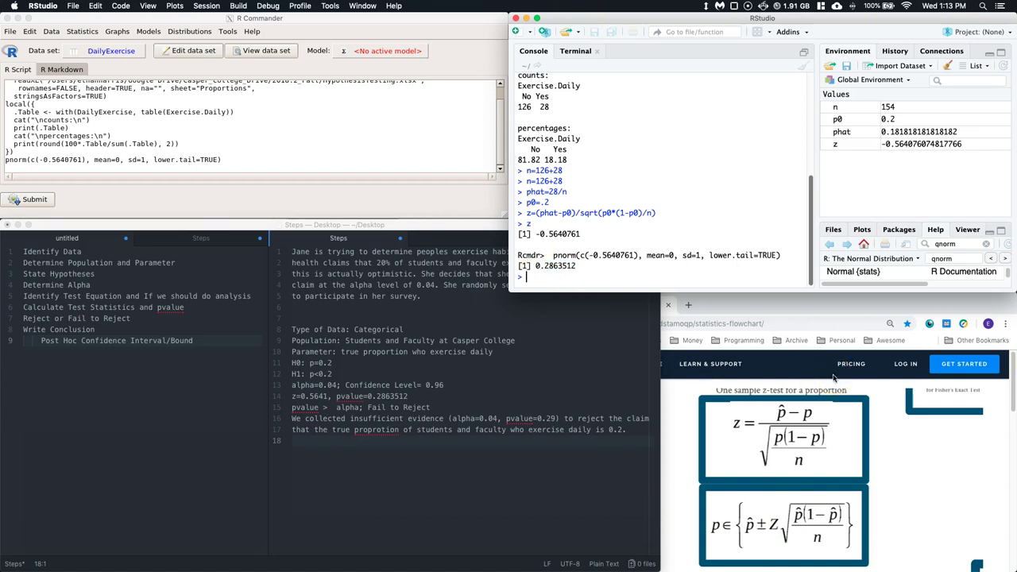
{"action": "type", "text": "se=sqrt(phat*(1-phat)"}
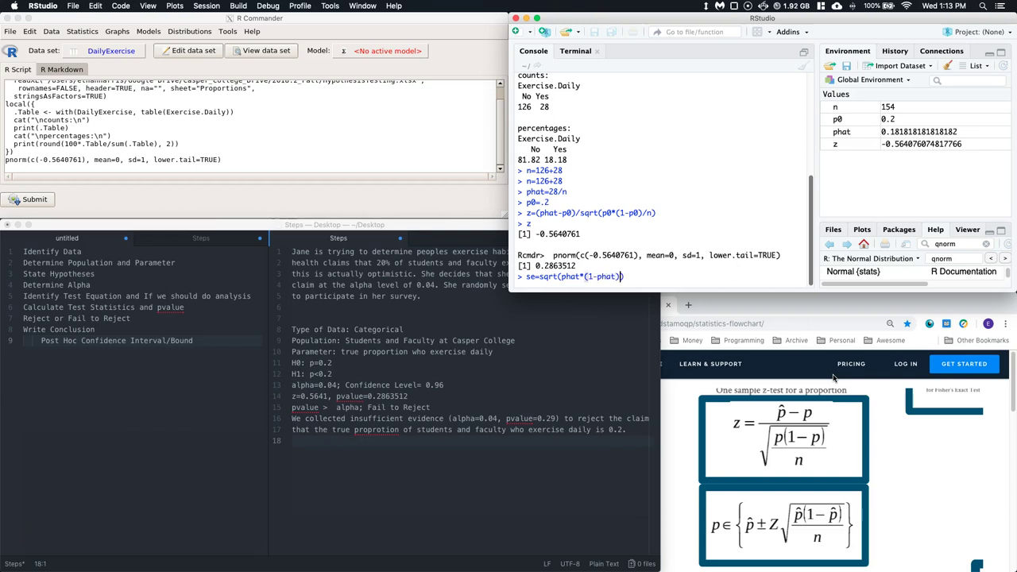
{"action": "type", "text": "/n"}
{"action": "key", "text": "Return"}
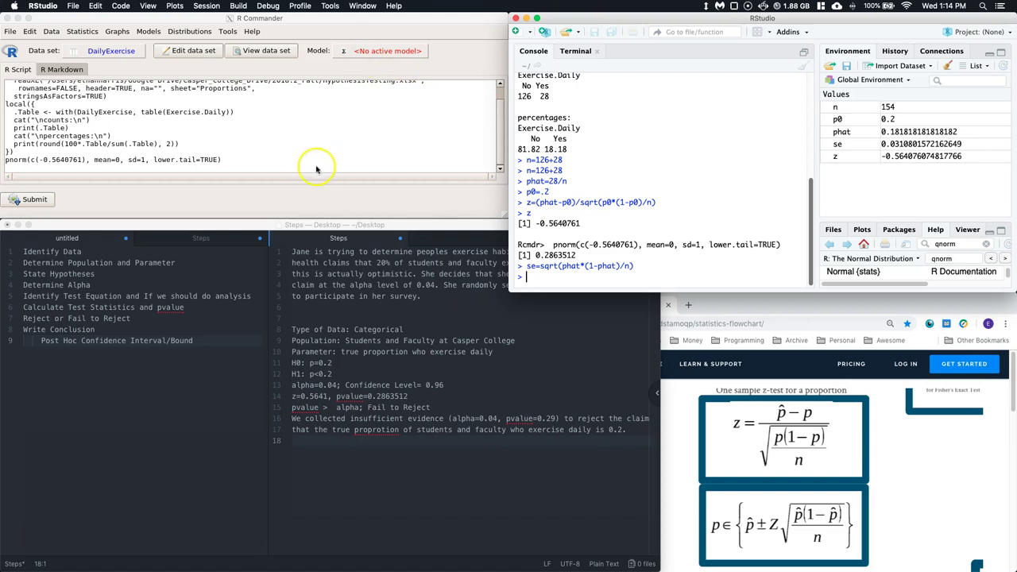
Calculate the lower-tail normal quantile for probability 0.04 with mean 0 and standard deviation 1 in R Commander.
{"action": "left_click", "coordinate": [263, 140]}
{"action": "left_click", "coordinate": [191, 31]}
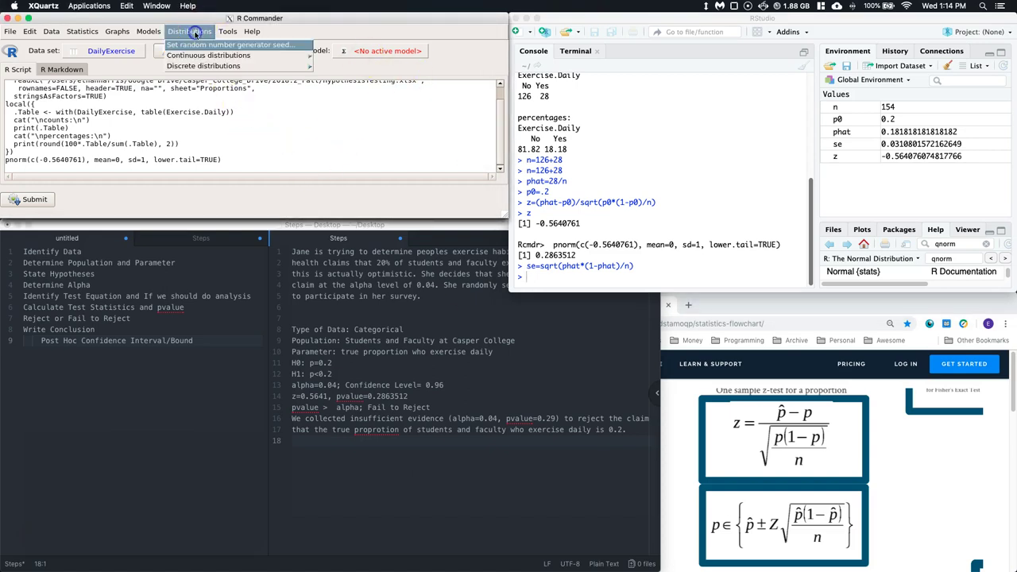
{"action": "left_click", "coordinate": [203, 56]}
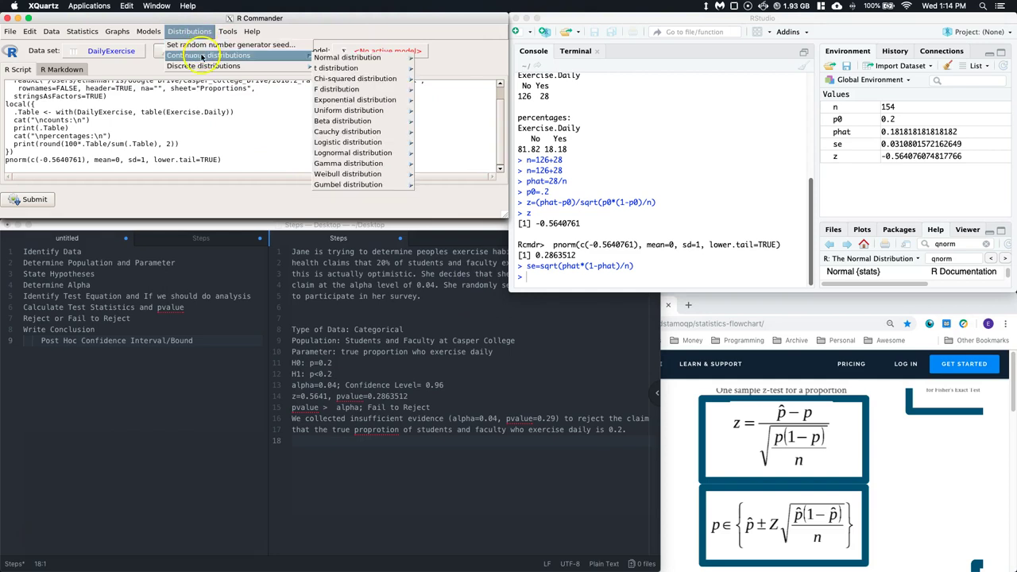
{"action": "left_click", "coordinate": [331, 58]}
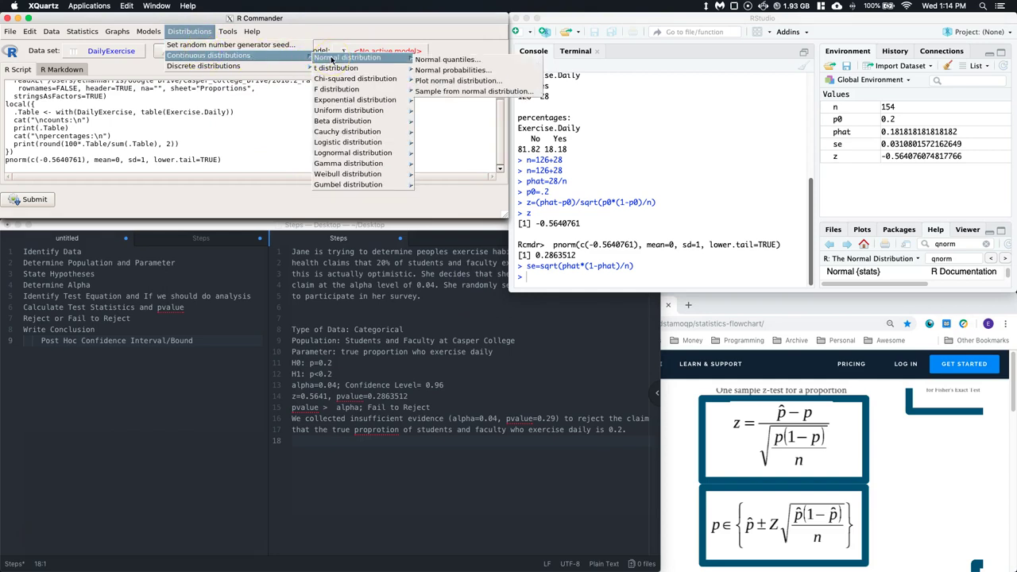
{"action": "left_click", "coordinate": [442, 60]}
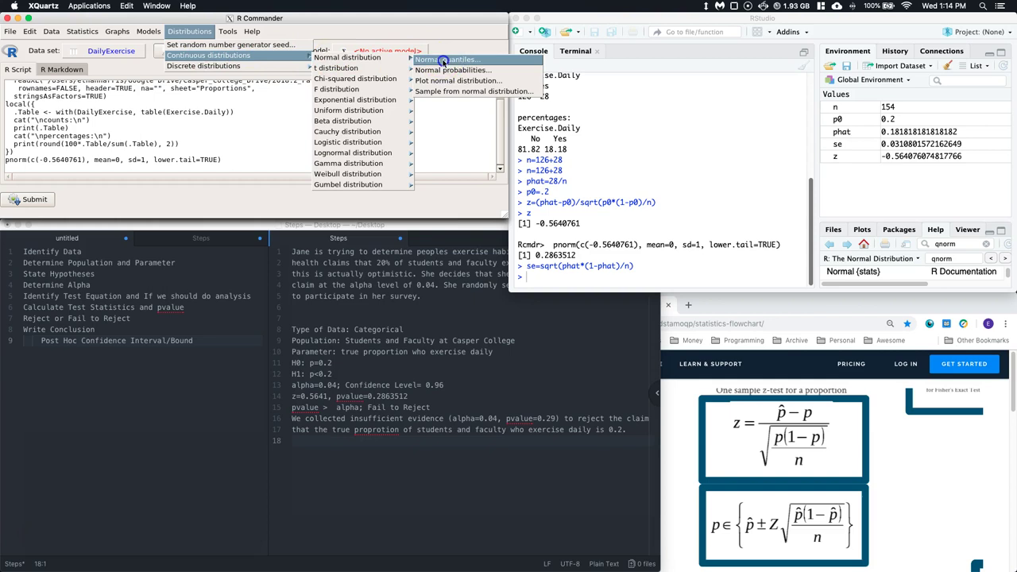
{"action": "left_click", "coordinate": [183, 104]}
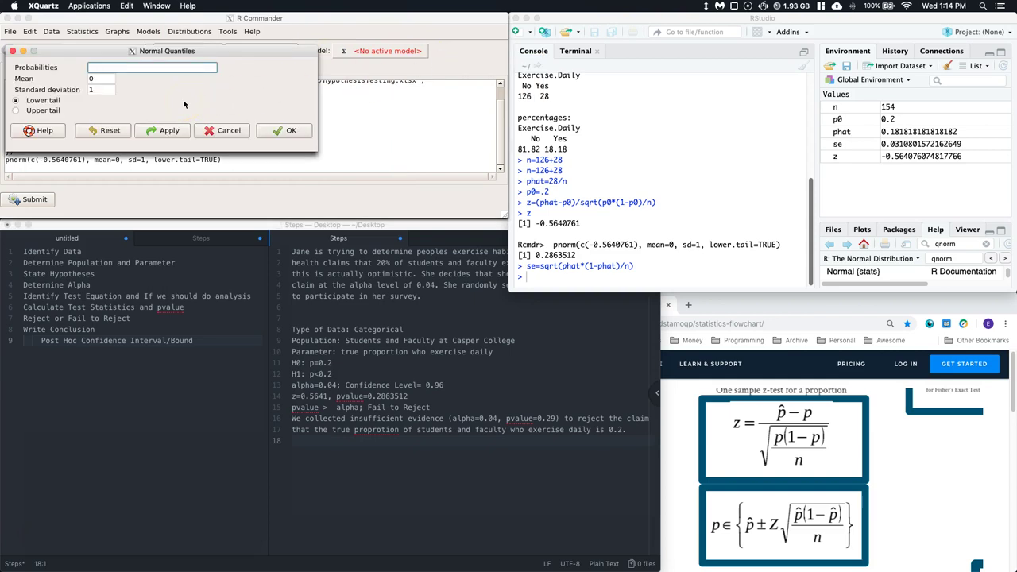
{"action": "left_click", "coordinate": [109, 69]}
{"action": "type", "text": "0."}
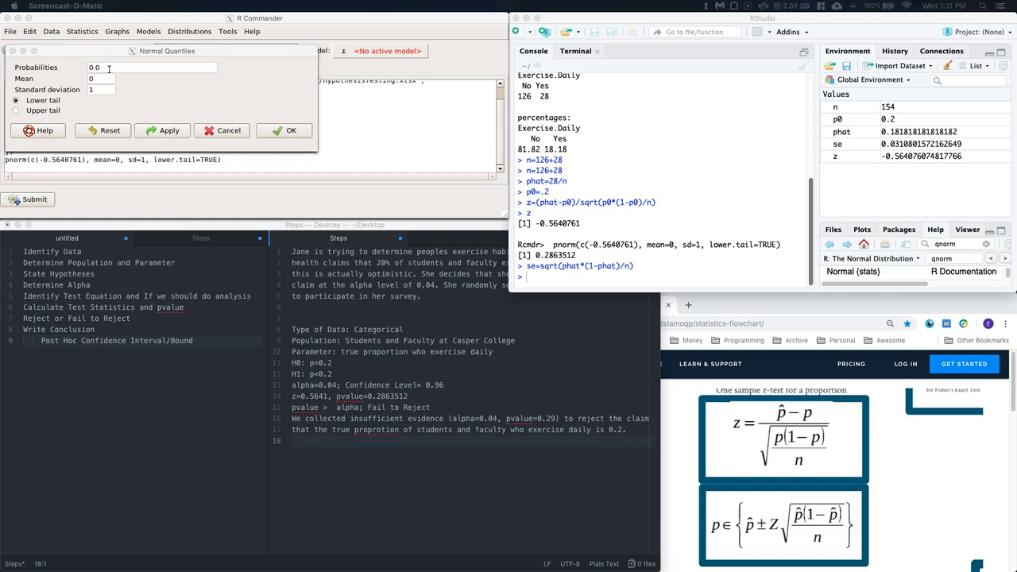
{"action": "left_click", "coordinate": [103, 68]}
{"action": "type", "text": "4"}
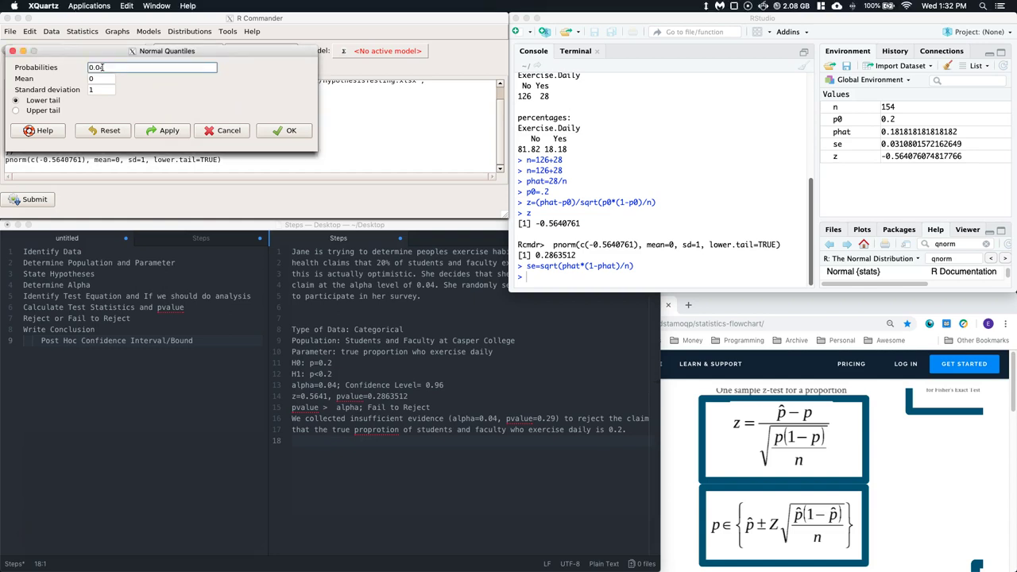
{"action": "left_click", "coordinate": [93, 85]}
{"action": "left_click", "coordinate": [281, 133]}
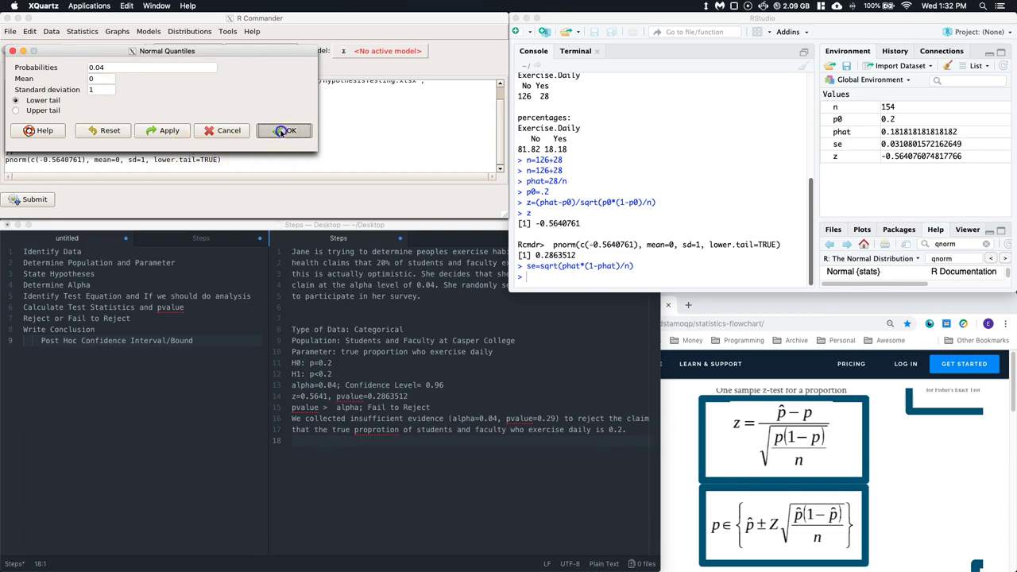
Store the critical value in the RStudio console as zcrit=1.750686, copying the number from the quantile output without its minus sign.
{"action": "left_click", "coordinate": [644, 153]}
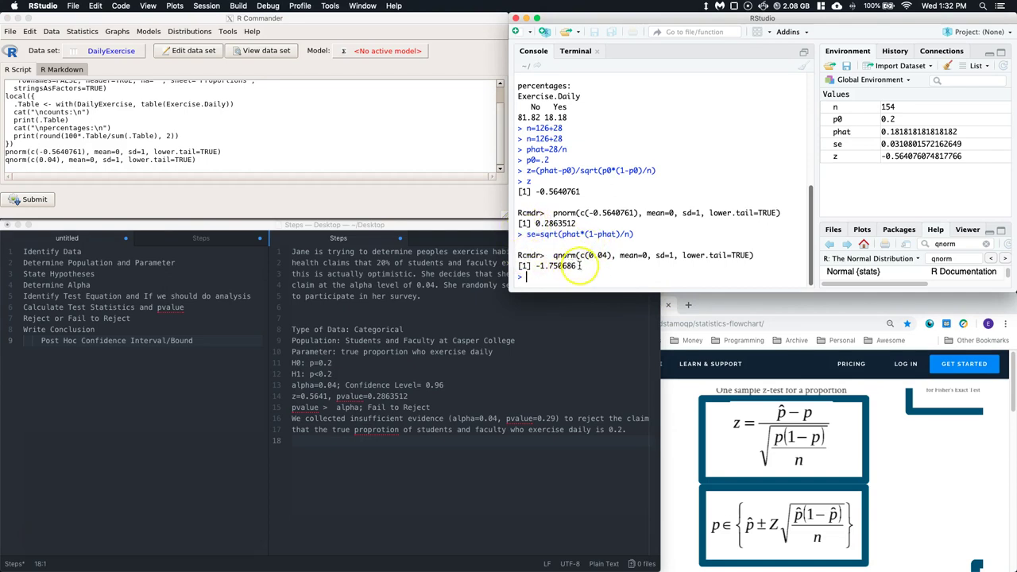
{"action": "right_click", "coordinate": [547, 267]}
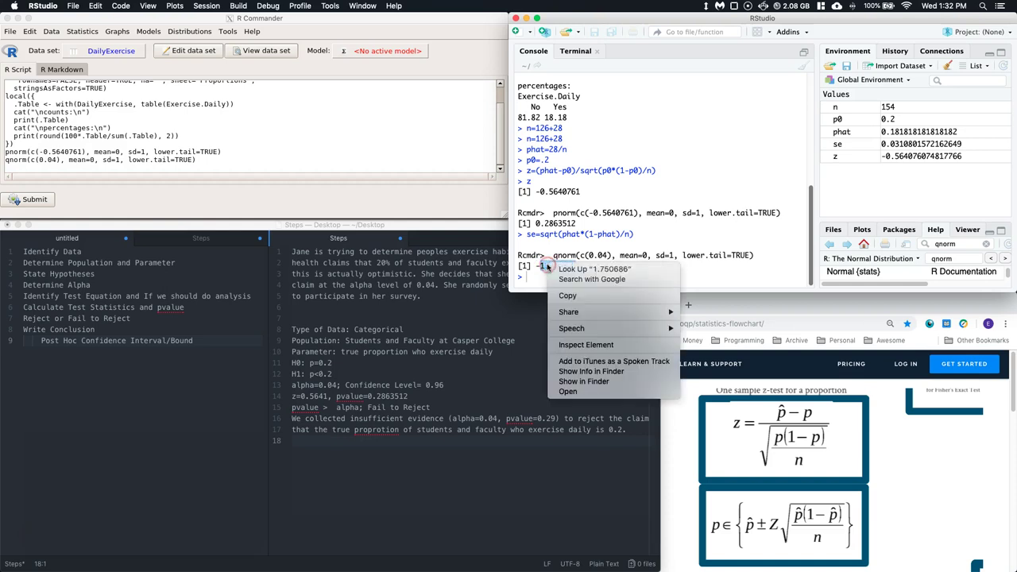
{"action": "left_click", "coordinate": [567, 296]}
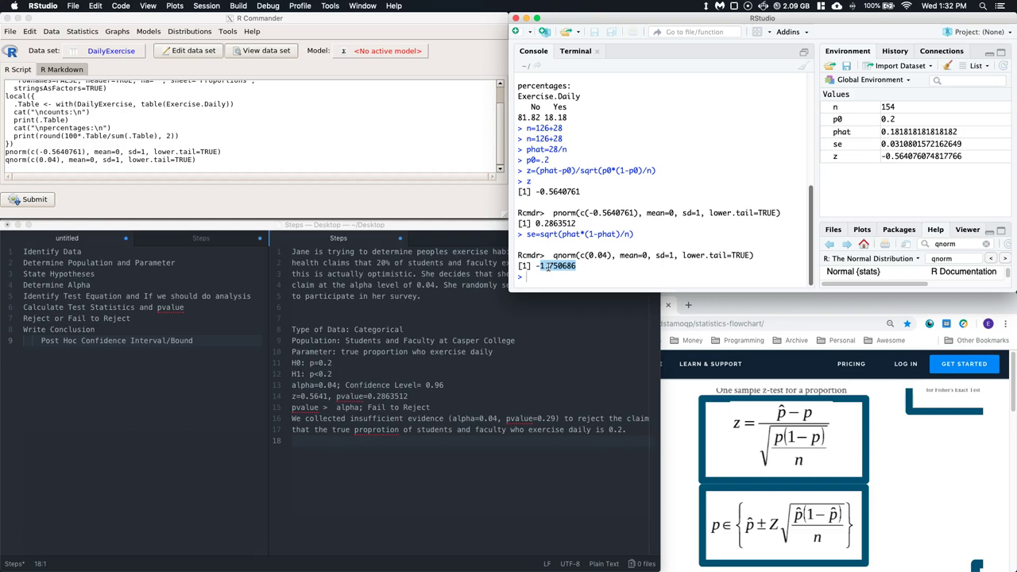
{"action": "left_click", "coordinate": [534, 276]}
{"action": "type", "text": "zcrit"}
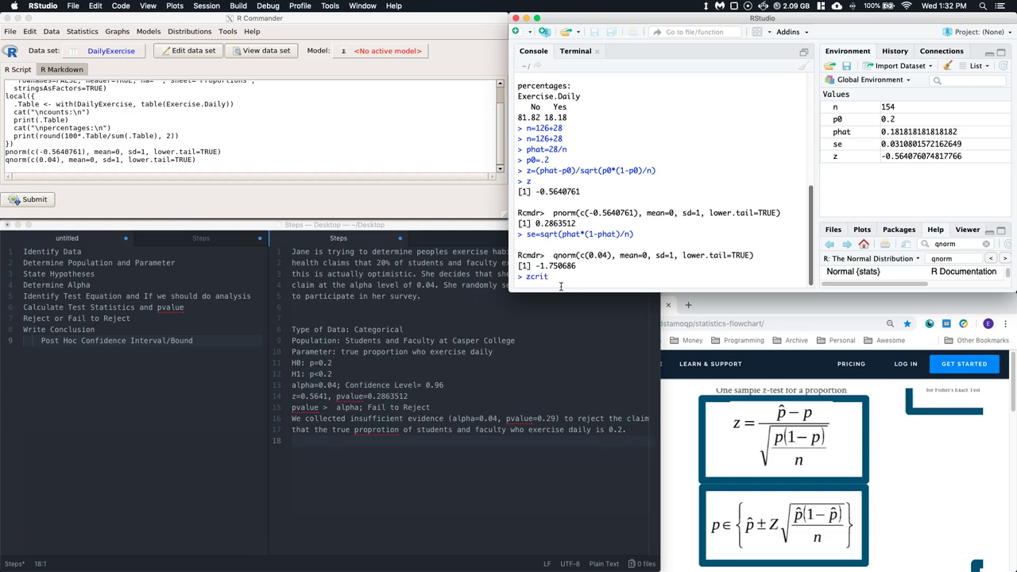
{"action": "type", "text": "="}
{"action": "key", "text": "super+v"}
{"action": "key", "text": "Return"}
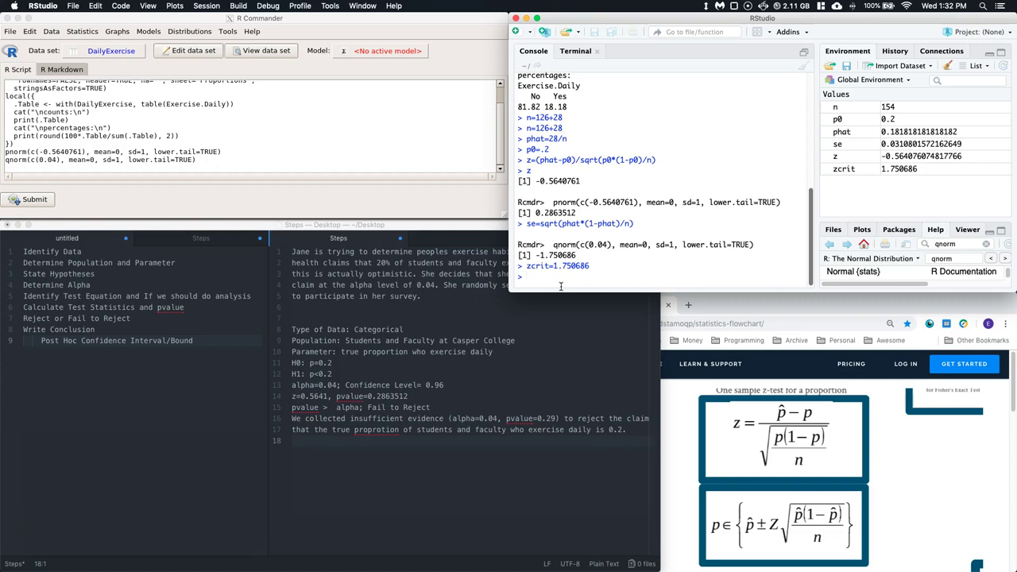
Calculate the upper confidence bound in the console with CB_Upper=phat+zcrit*se.
{"action": "type", "text": "phat"}
{"action": "key", "text": "BackSpace"}
{"action": "key", "text": "BackSpace"}
{"action": "key", "text": "BackSpace"}
{"action": "key", "text": "BackSpace"}
{"action": "type", "text": "CI_"}
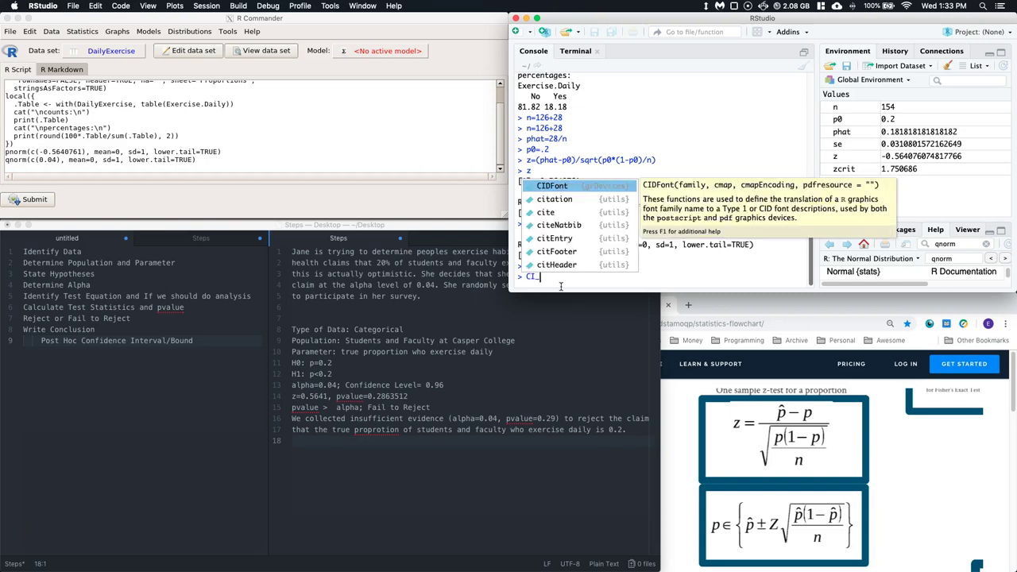
{"action": "type", "text": "Upper"}
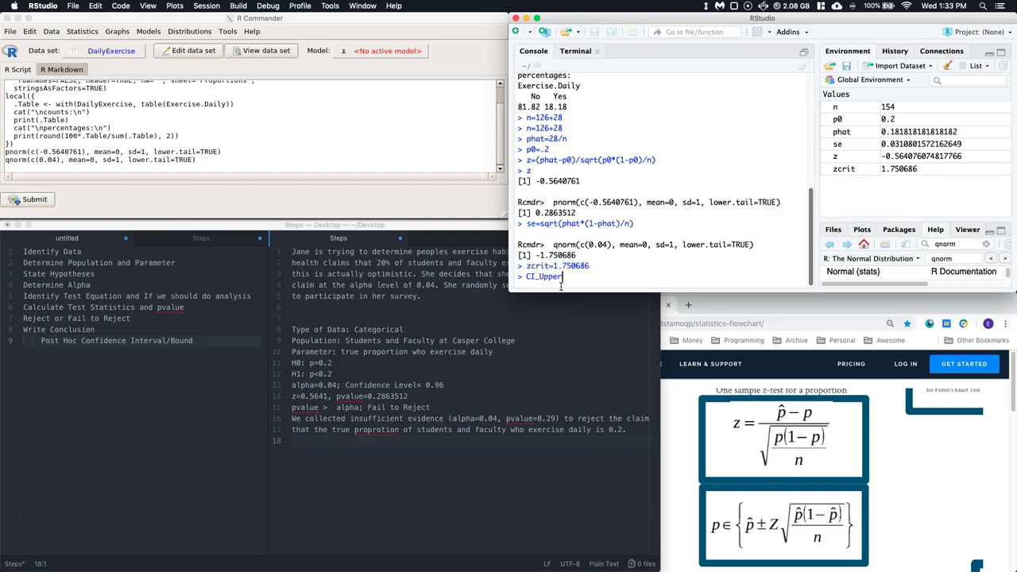
{"action": "key", "text": "BackSpace"}
{"action": "type", "text": "."}
{"action": "left_click", "coordinate": [561, 287]}
{"action": "key", "text": "Right"}
{"action": "key", "text": "Right"}
{"action": "type", "text": "phat+zcrit"}
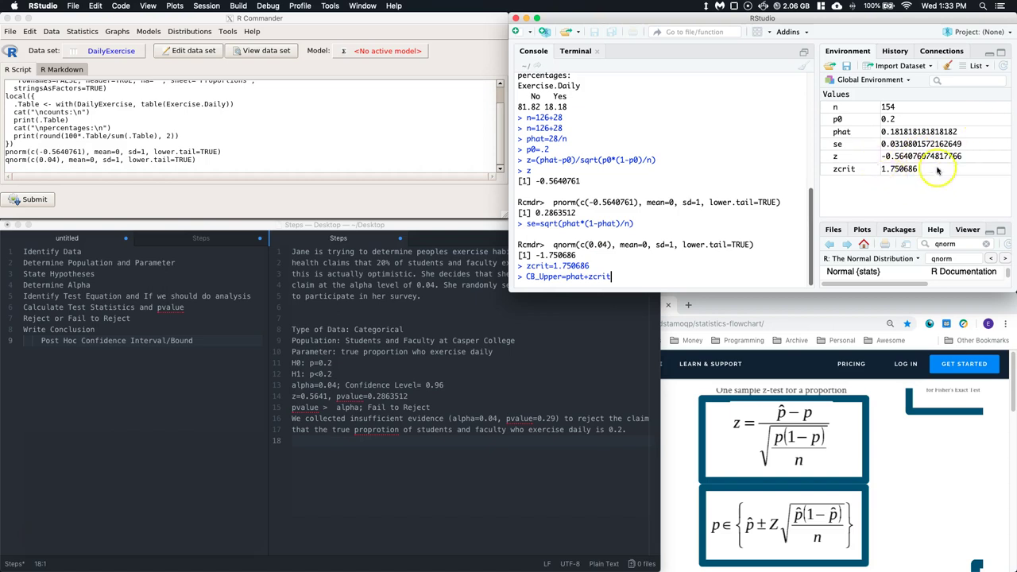
{"action": "type", "text": "*se"}
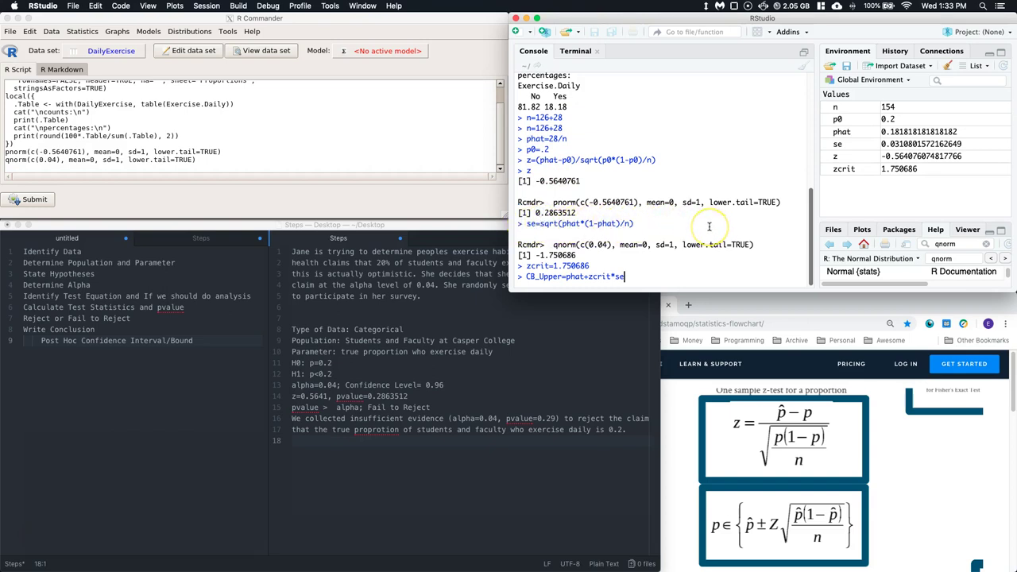
{"action": "key", "text": "Return"}
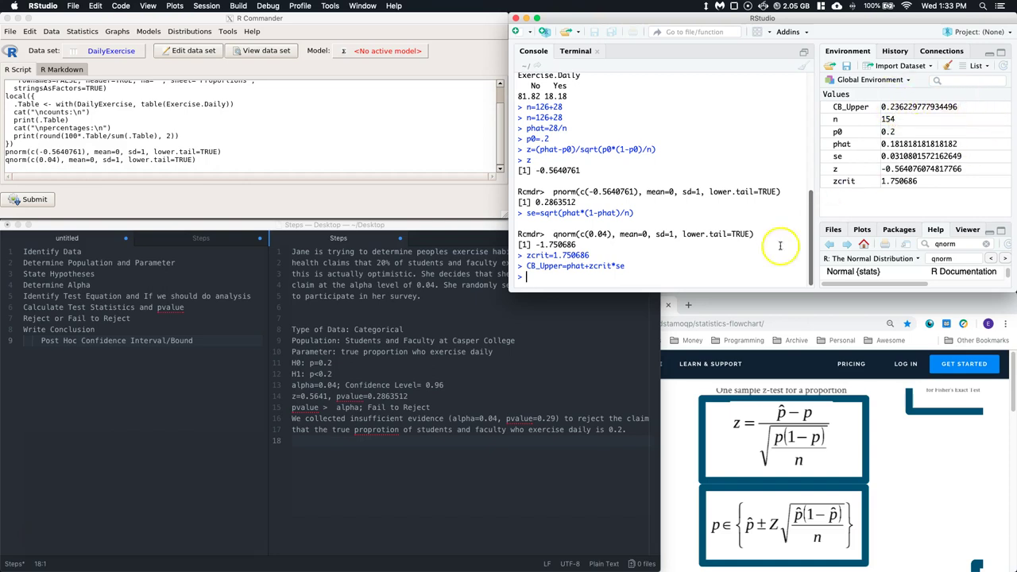
In the Atom notes, insert an empty line before the conclusion and another one after it.
{"action": "left_click", "coordinate": [311, 444]}
{"action": "left_click", "coordinate": [449, 408]}
{"action": "key", "text": "Return"}
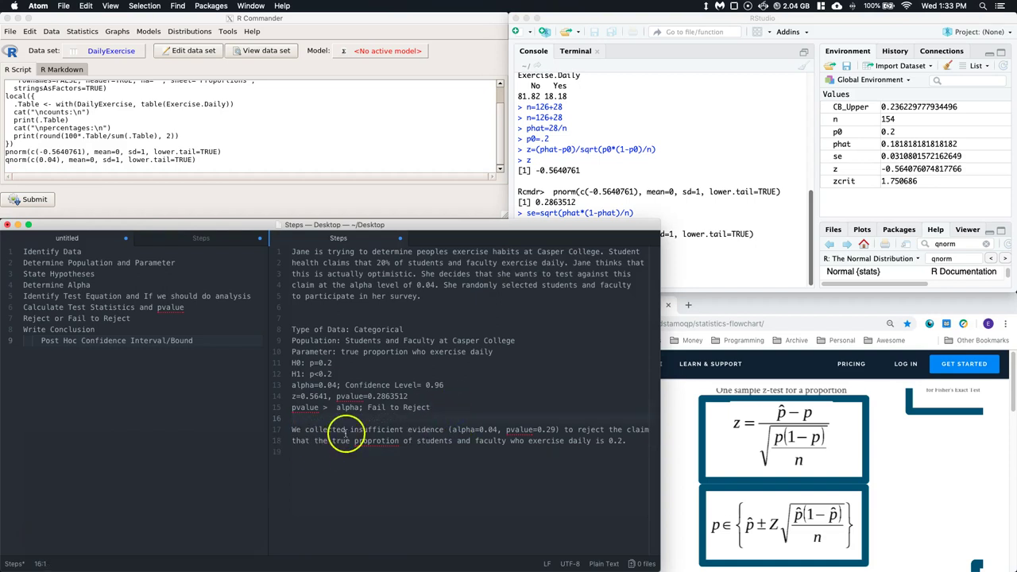
{"action": "left_click", "coordinate": [296, 450]}
{"action": "key", "text": "Return"}
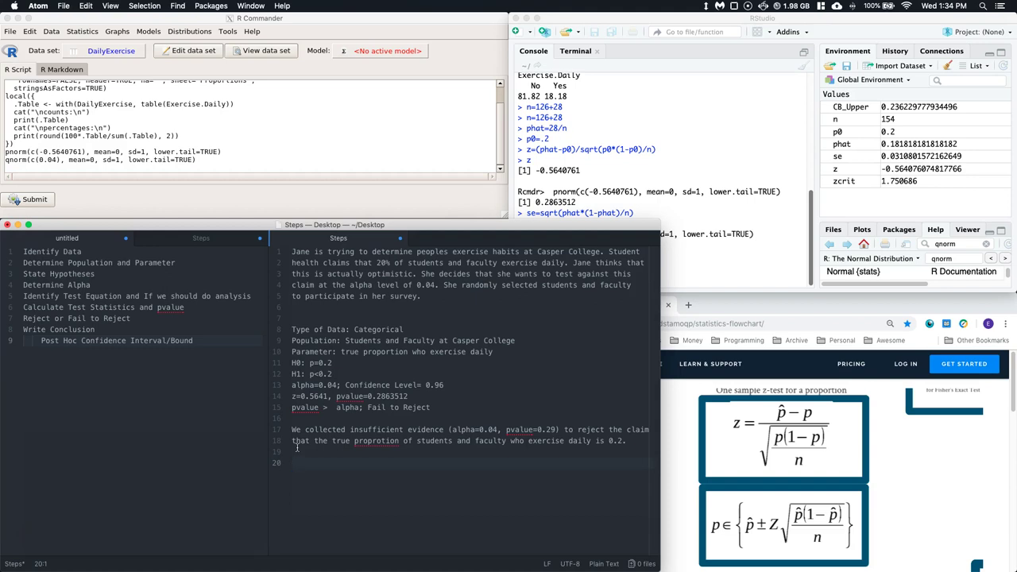
Write "We are 96% confident that the true proportion of students and faculity at Casper" on line 20.
{"action": "type", "text": "We are 96% confident"}
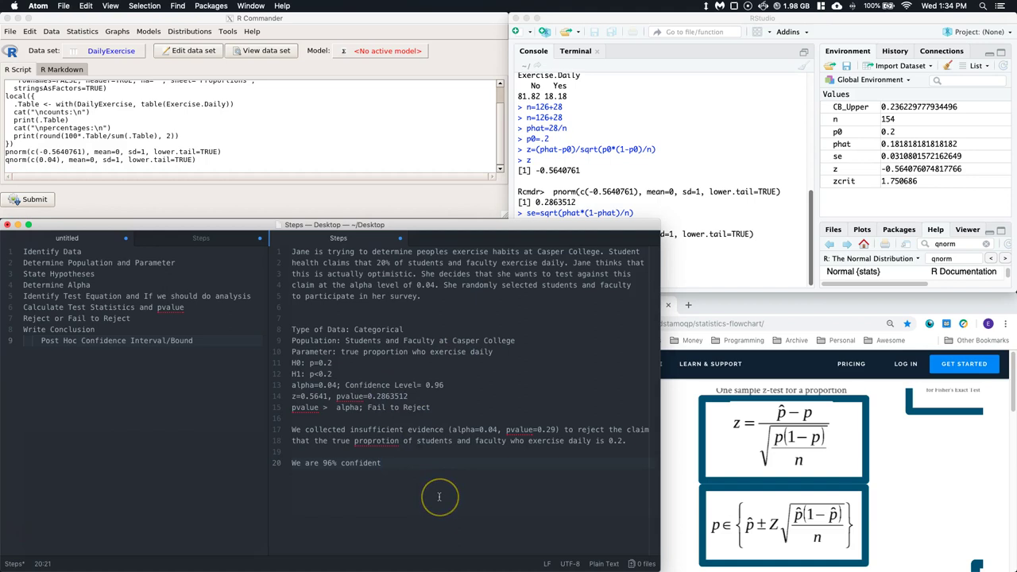
{"action": "type", "text": "that the true"}
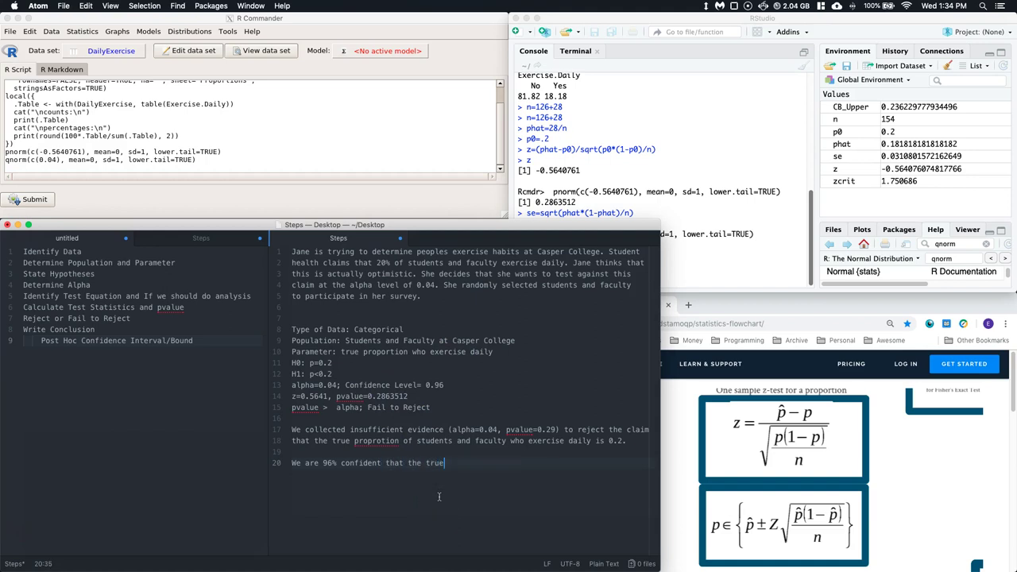
{"action": "type", "text": " proportio"}
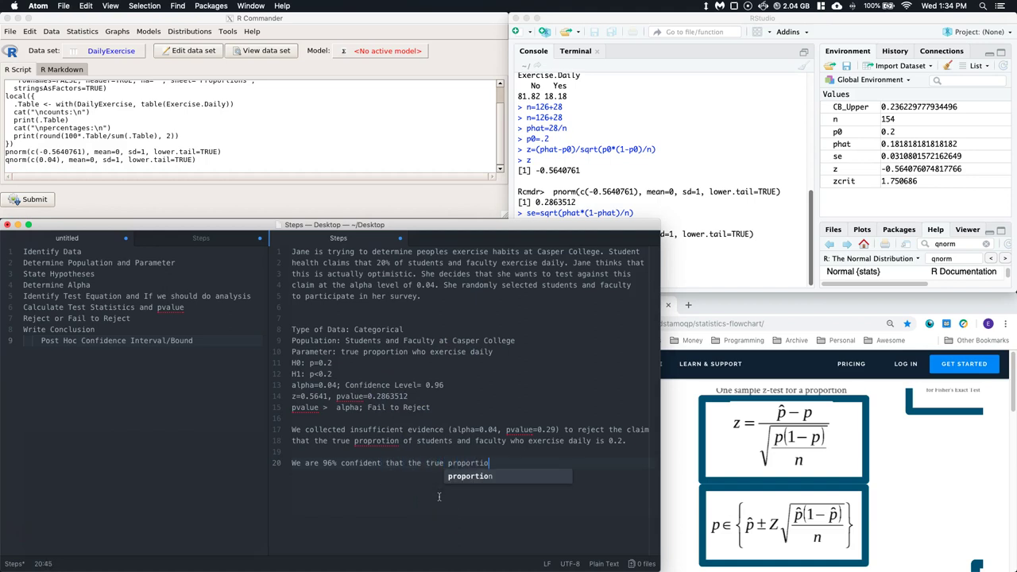
{"action": "type", "text": "n of stud"}
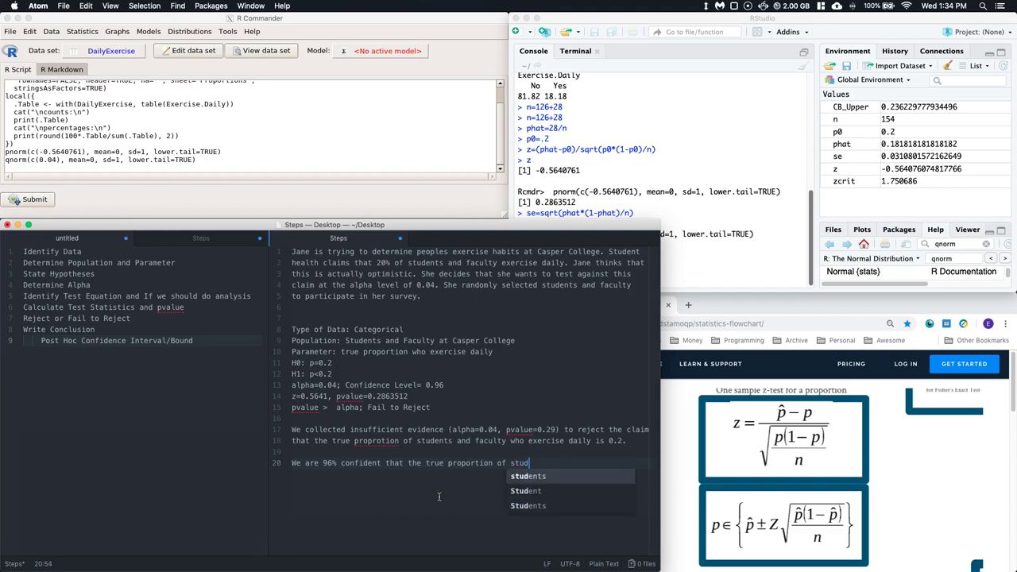
{"action": "type", "text": "ents and fac"}
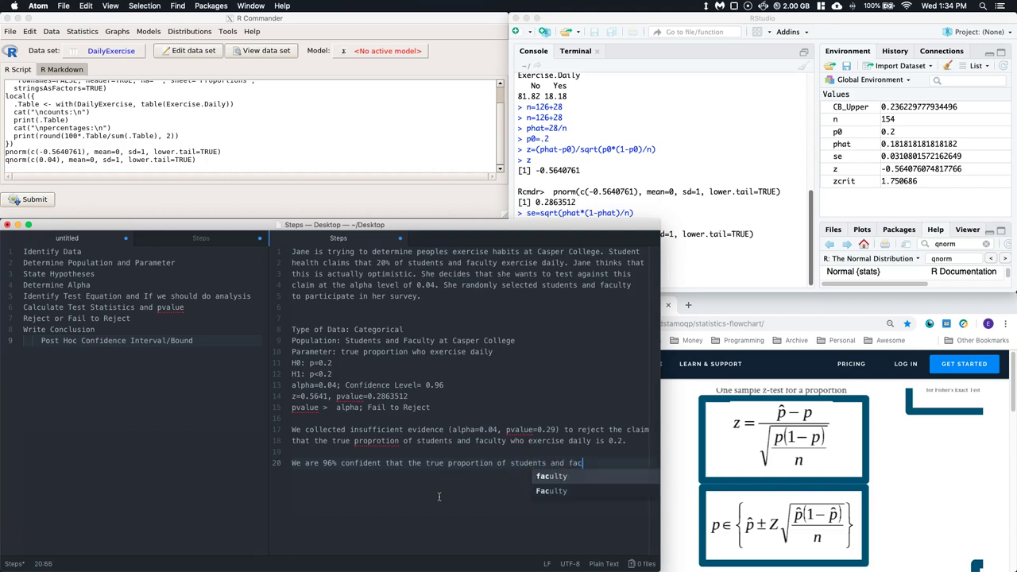
{"action": "type", "text": "ulity at casper"}
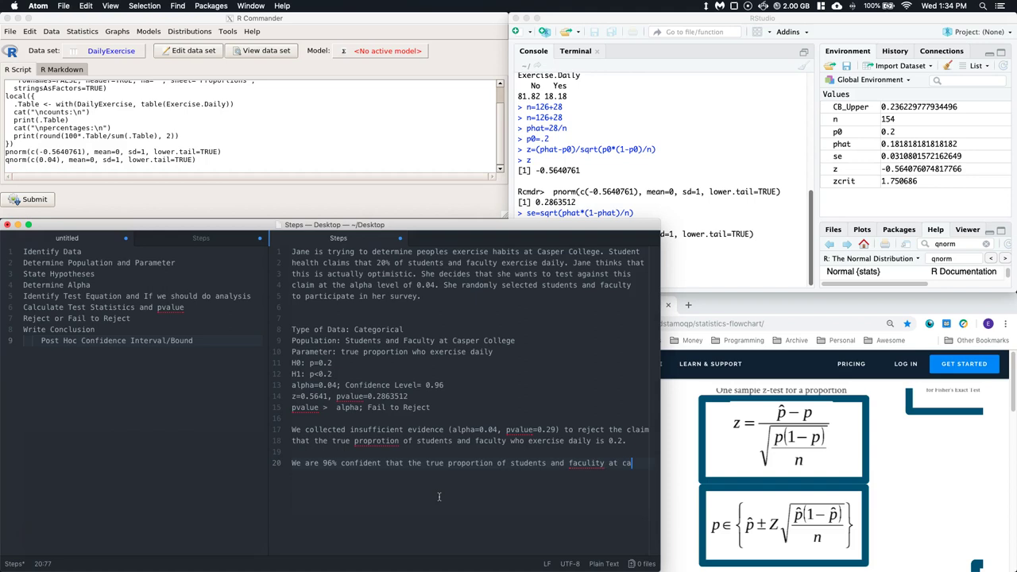
{"action": "key", "text": "BackSpace"}
{"action": "key", "text": "BackSpace"}
{"action": "key", "text": "BackSpace"}
{"action": "key", "text": "BackSpace"}
{"action": "key", "text": "BackSpace"}
{"action": "key", "text": "BackSpace"}
{"action": "type", "text": "Case"}
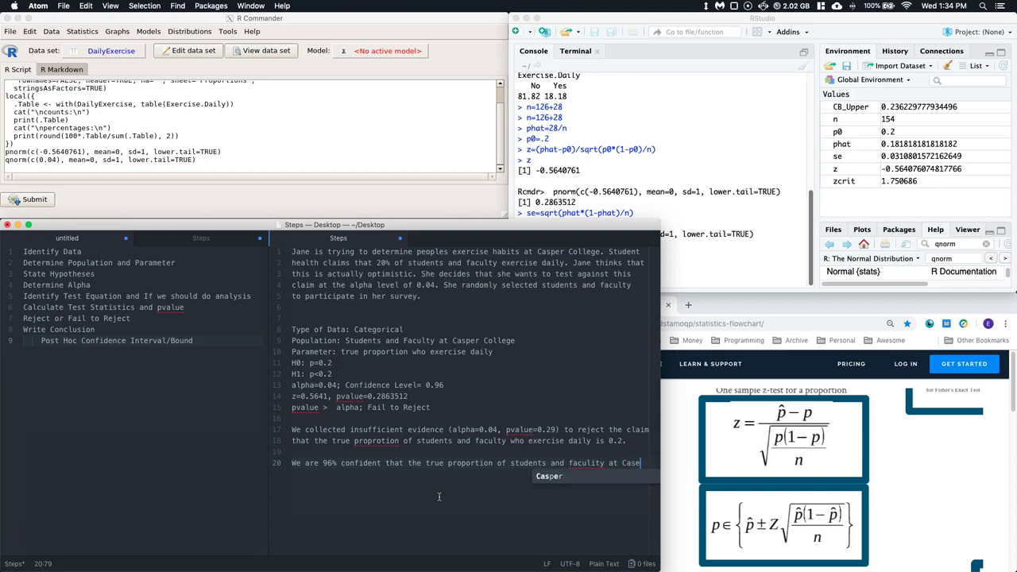
{"action": "key", "text": "Tab"}
Continue the confidence statement on a new line with "College who exercise daily is less than 0.2362.".
{"action": "key", "text": "Return"}
{"action": "type", "text": "College who exercise daily is less than"}
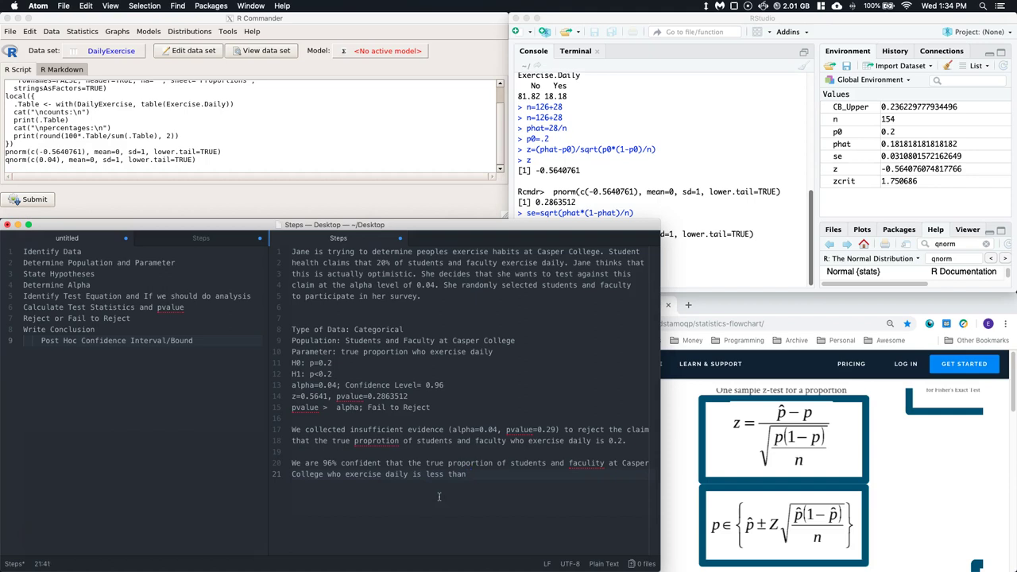
{"action": "type", "text": " 0.2362."}
Correct the misspelled word "faculity" on line 20 to "faculty".
{"action": "left_click", "coordinate": [604, 465]}
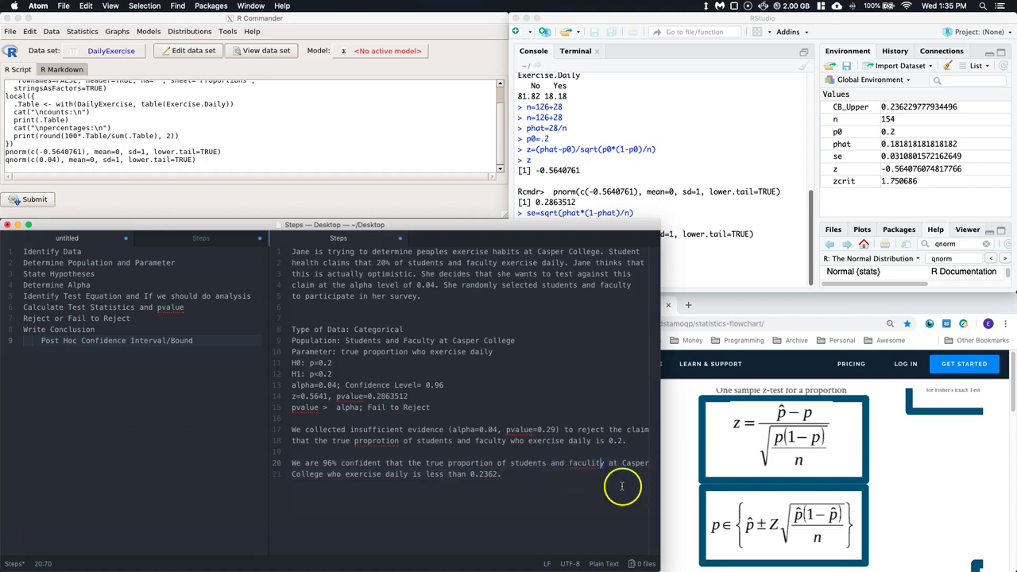
{"action": "key", "text": "BackSpace"}
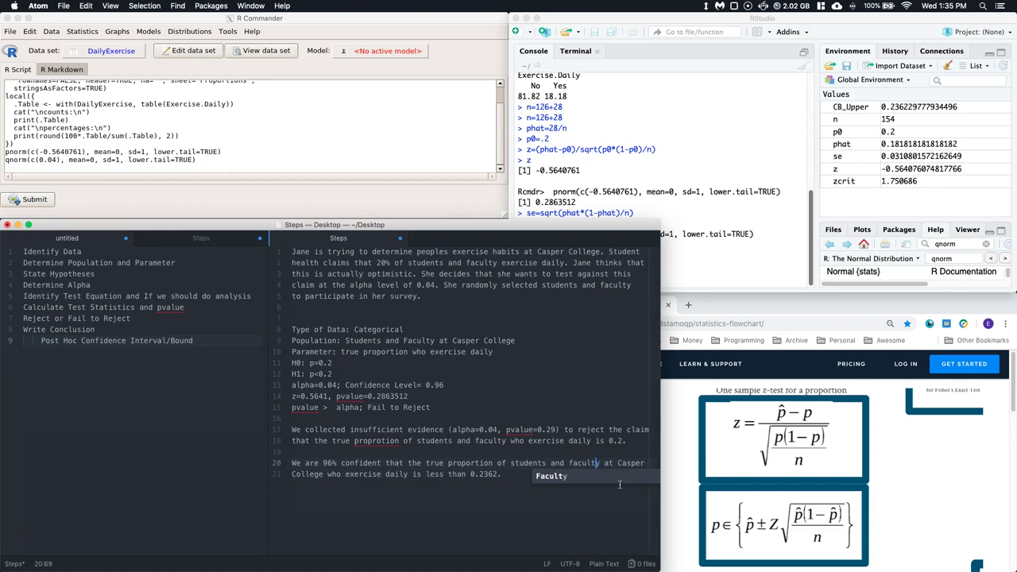
{"action": "left_click", "coordinate": [457, 493]}
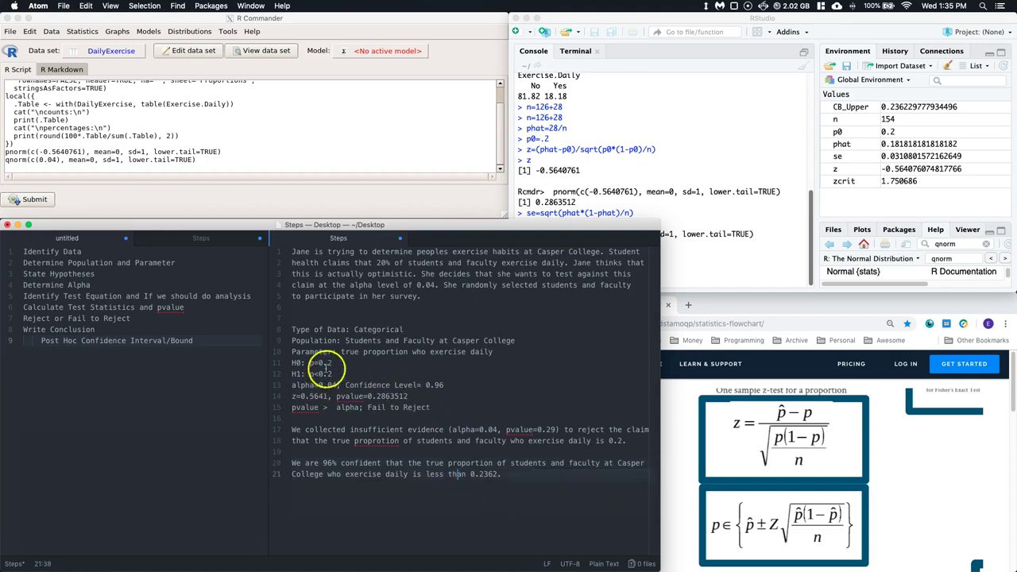
Compare the null hypothesis p=0.2 on line 11 with the confidence bound on line 21.
{"action": "left_click_drag", "start_coordinate": [328, 363], "coordinate": [323, 363]}
{"action": "left_click", "coordinate": [470, 475]}
{"action": "left_click", "coordinate": [332, 362]}
{"action": "left_click_drag", "start_coordinate": [332, 362], "coordinate": [321, 363]}
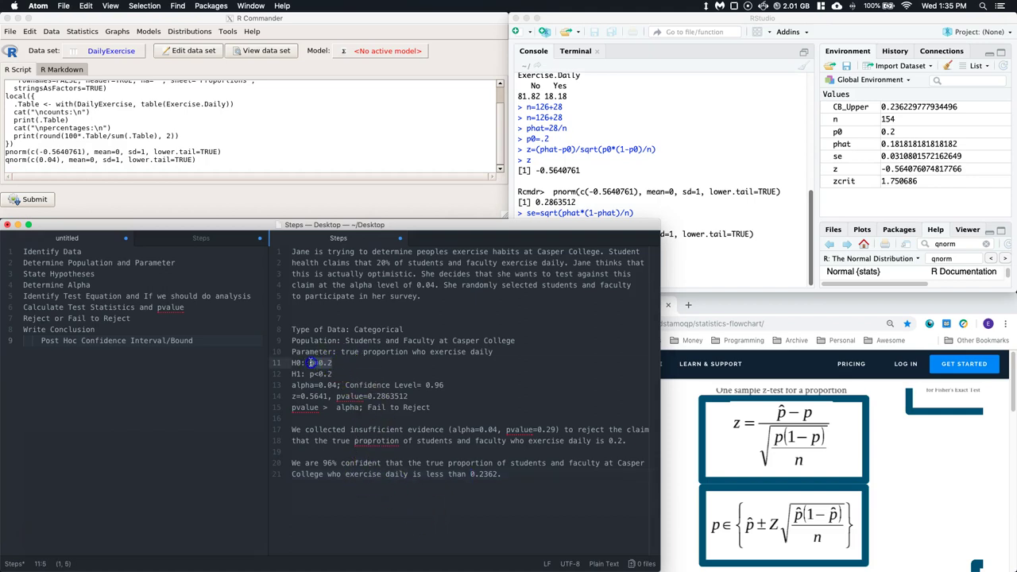
{"action": "left_click", "coordinate": [333, 418]}
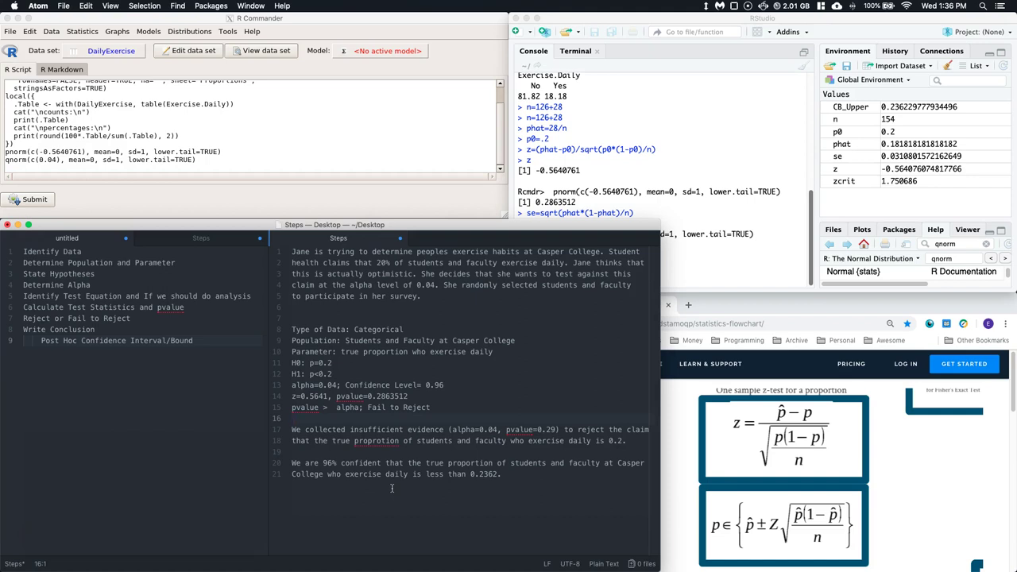
Open R Commander's single-sample proportion test for the Exercise.Daily variable and show its options.
{"action": "left_click", "coordinate": [241, 157]}
{"action": "left_click", "coordinate": [82, 32]}
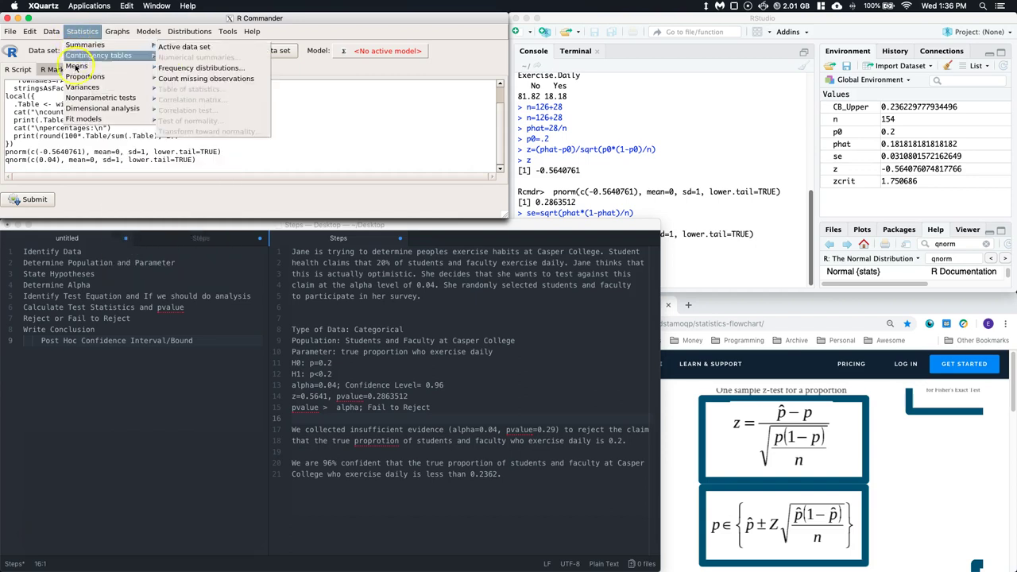
{"action": "mouse_move", "coordinate": [82, 77]}
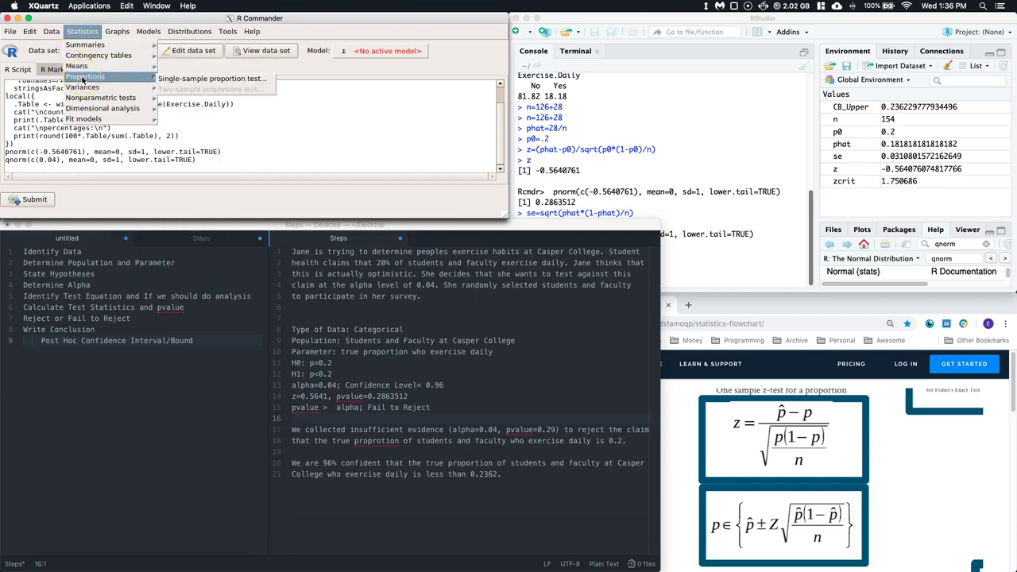
{"action": "left_click", "coordinate": [181, 78]}
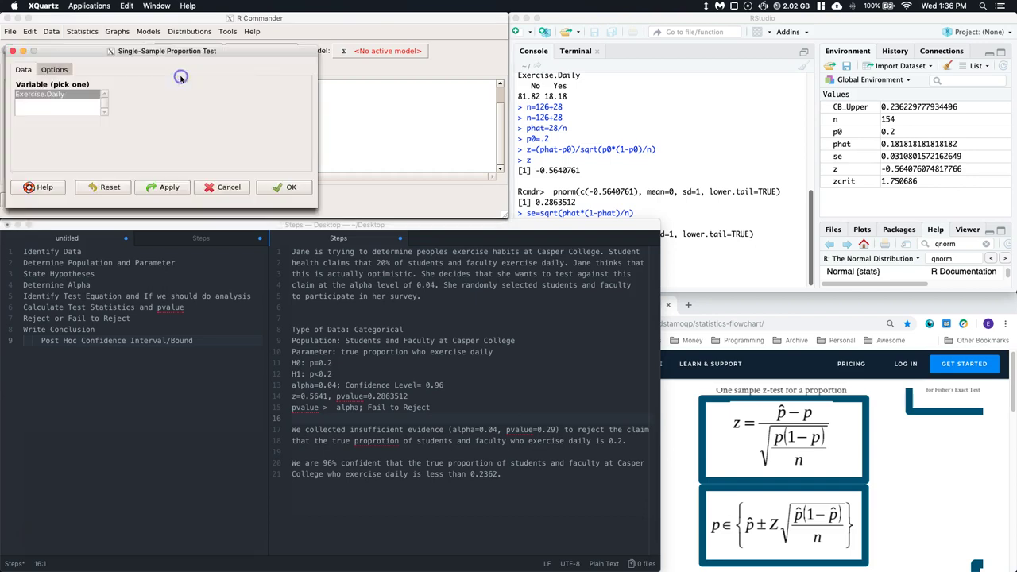
{"action": "left_click", "coordinate": [71, 105]}
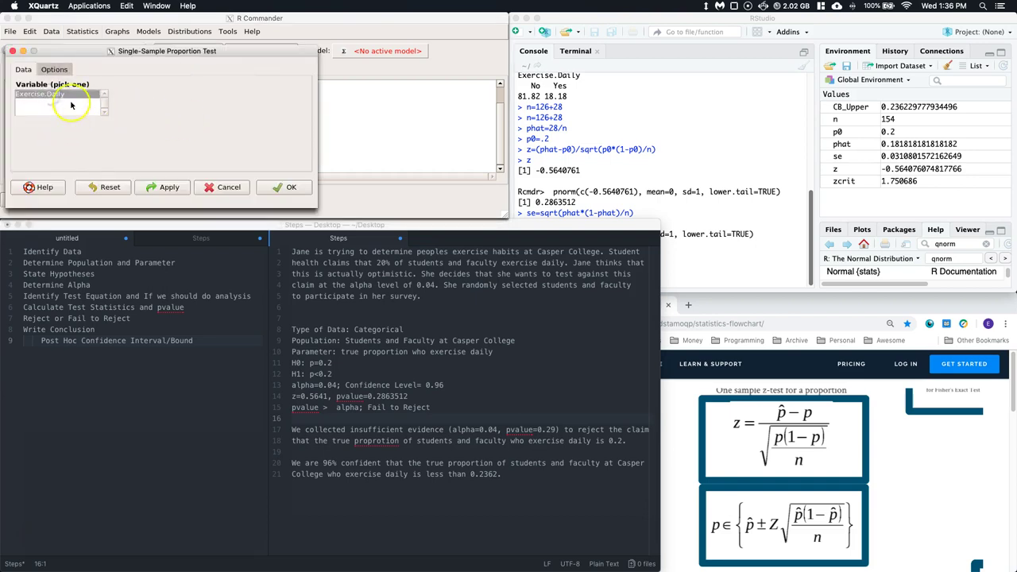
{"action": "left_click", "coordinate": [59, 70]}
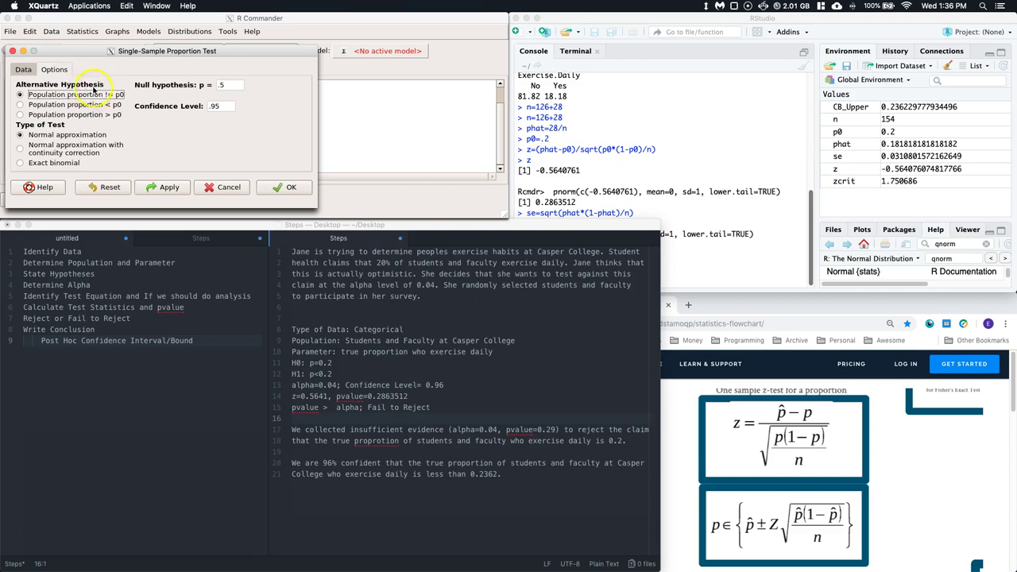
Run the test with null hypothesis p = .2, alternative Population proportion < p0 and confidence level .96, and bring its RStudio output forward.
{"action": "left_click", "coordinate": [223, 86]}
{"action": "type", "text": "2"}
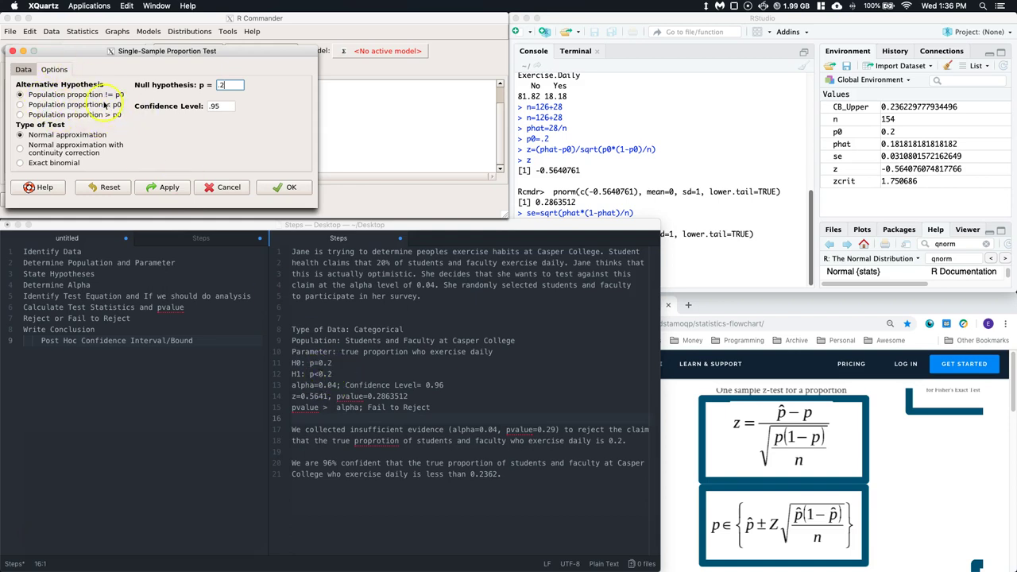
{"action": "left_click", "coordinate": [21, 105]}
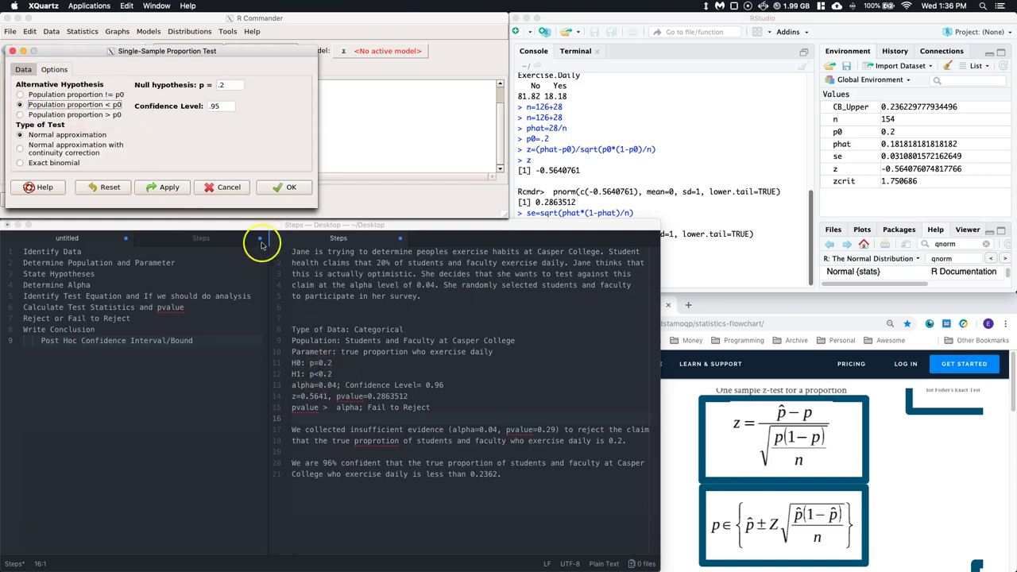
{"action": "left_click", "coordinate": [226, 106]}
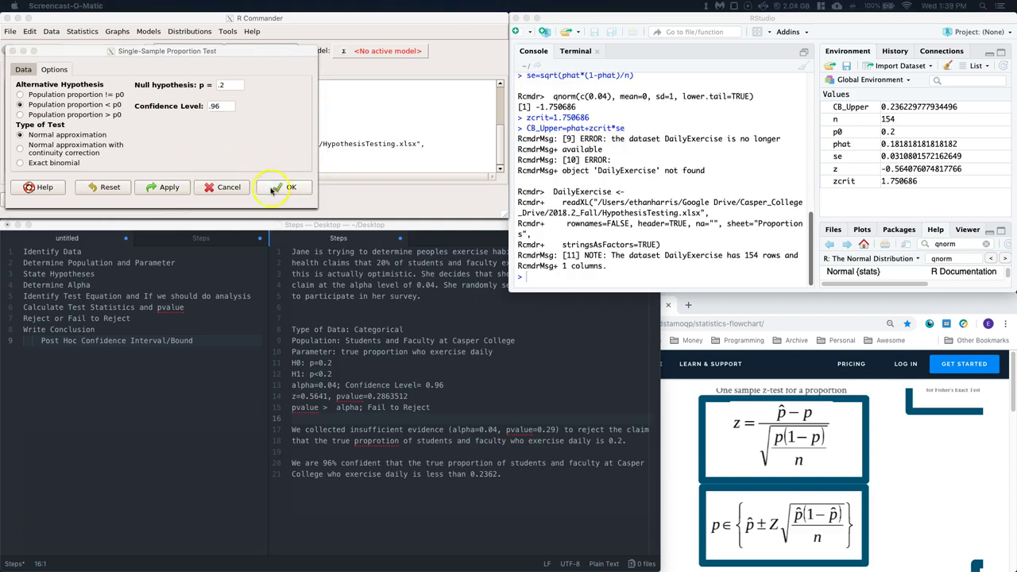
{"action": "left_click", "coordinate": [168, 187]}
{"action": "left_click", "coordinate": [165, 192]}
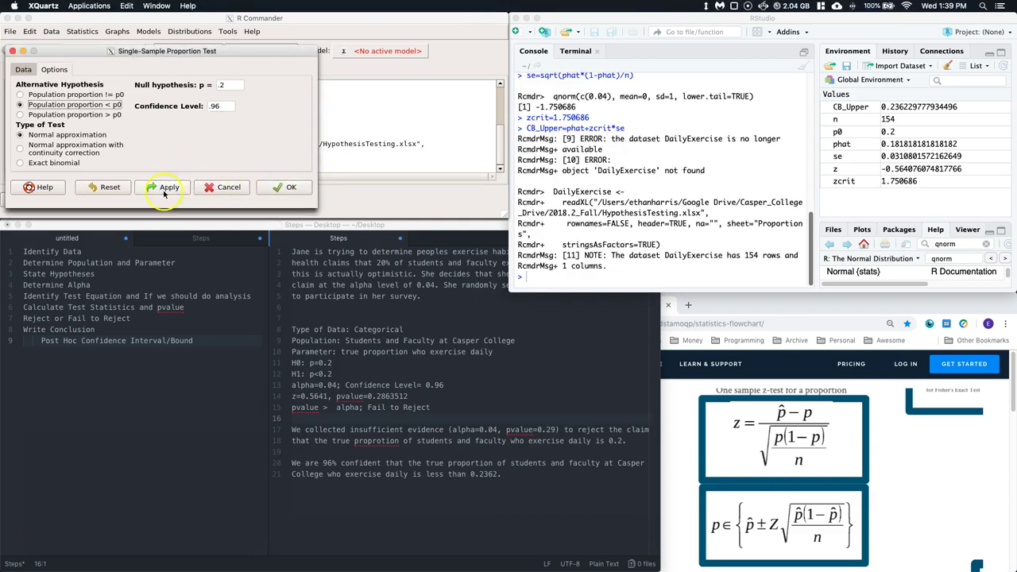
{"action": "left_click", "coordinate": [768, 186]}
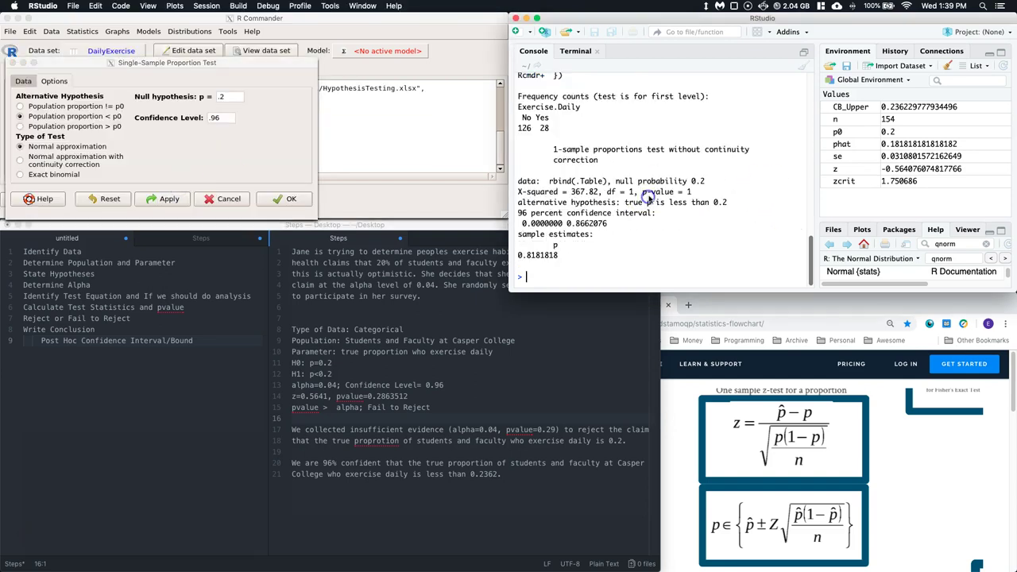
Check the Yes count and the sample estimate in the test output, and close the Single-Sample Proportion Test dialog.
{"action": "left_click", "coordinate": [635, 209]}
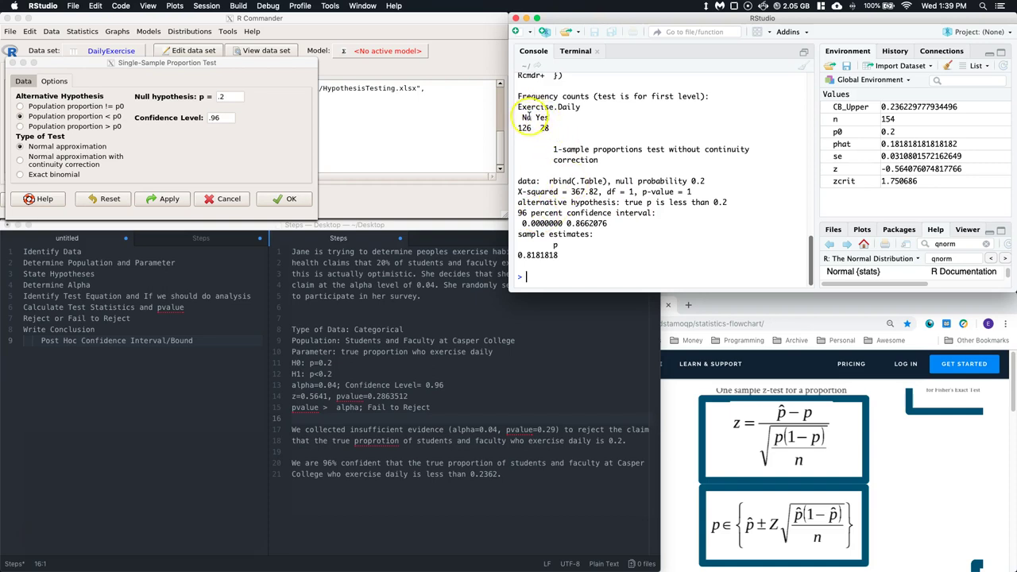
{"action": "double_click", "coordinate": [544, 127]}
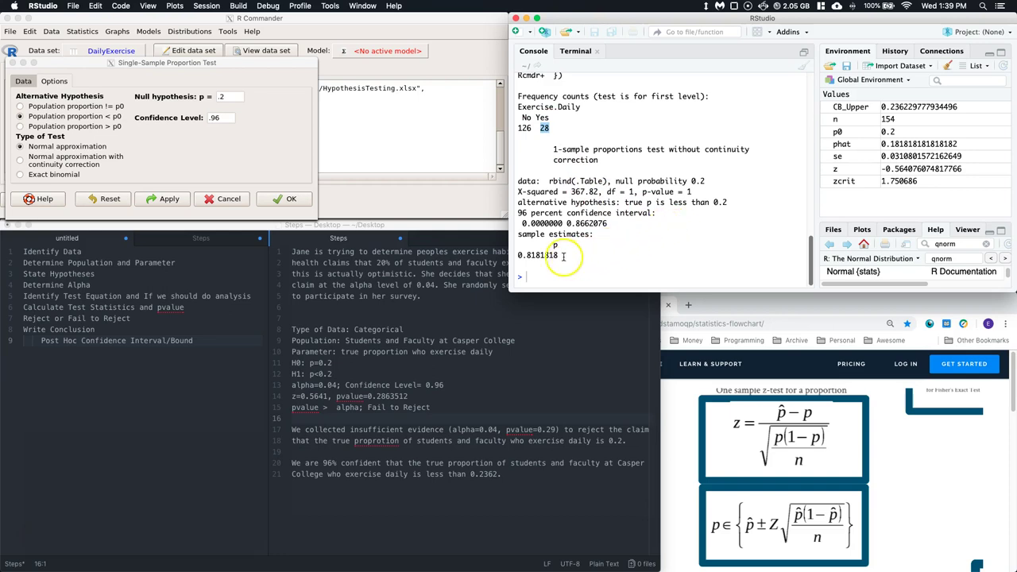
{"action": "left_click_drag", "start_coordinate": [566, 255], "coordinate": [514, 255]}
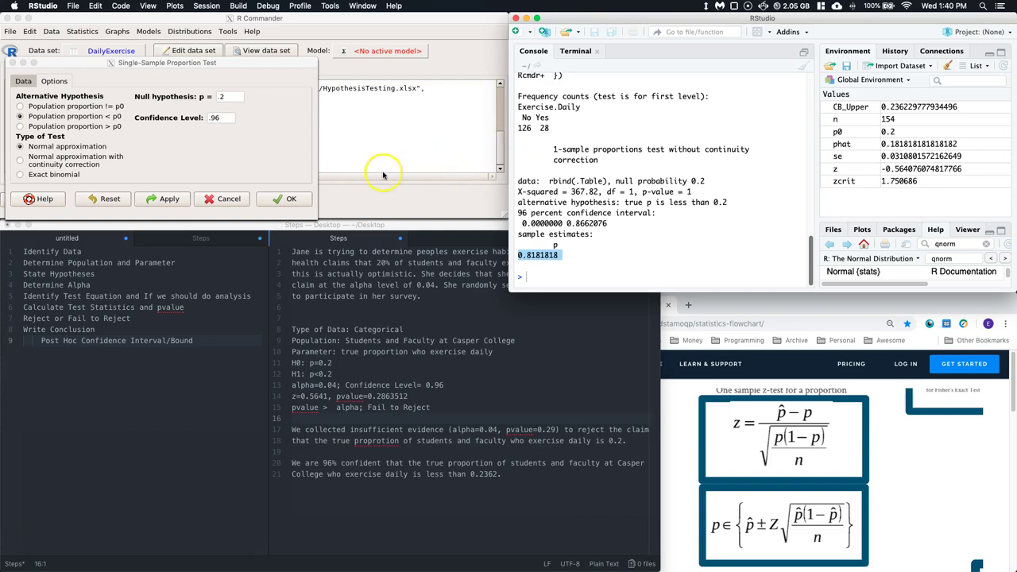
{"action": "left_click", "coordinate": [245, 148]}
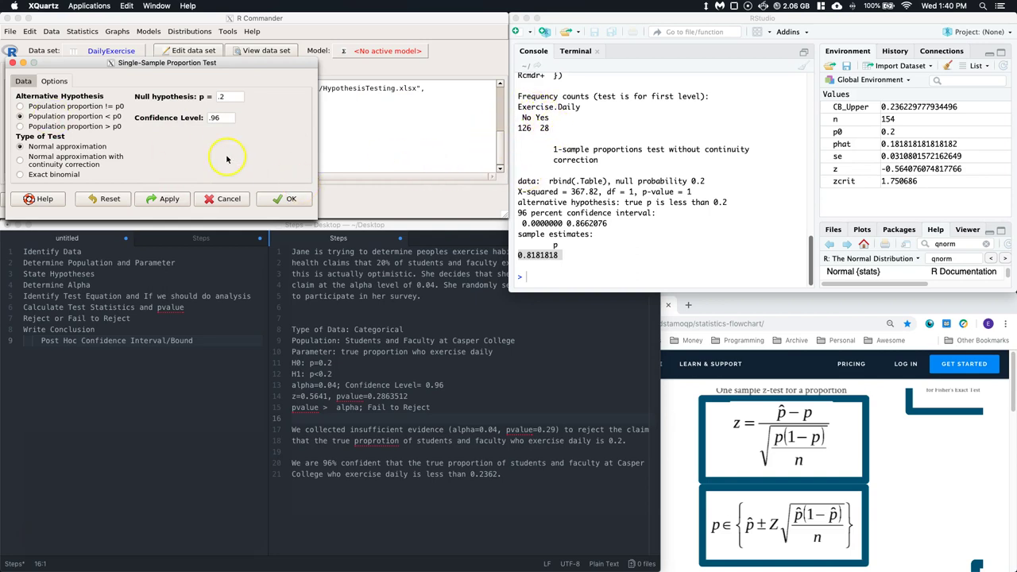
{"action": "left_click", "coordinate": [217, 199]}
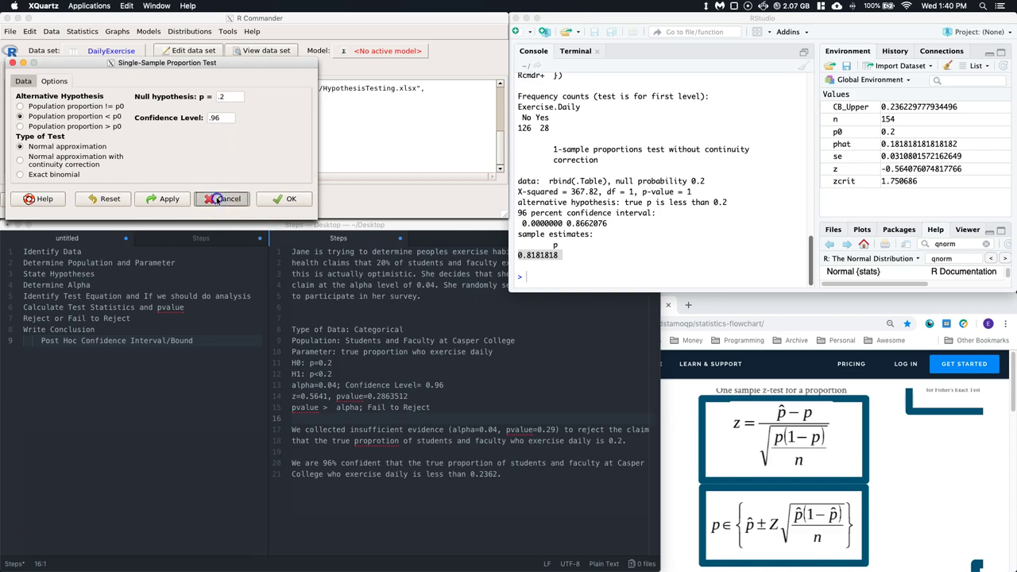
In the Atom notes, start a template on line 23 reading datasetname$varaiblename=factor(datasetname$varaiblename).
{"action": "left_click", "coordinate": [388, 482]}
{"action": "left_click", "coordinate": [499, 475]}
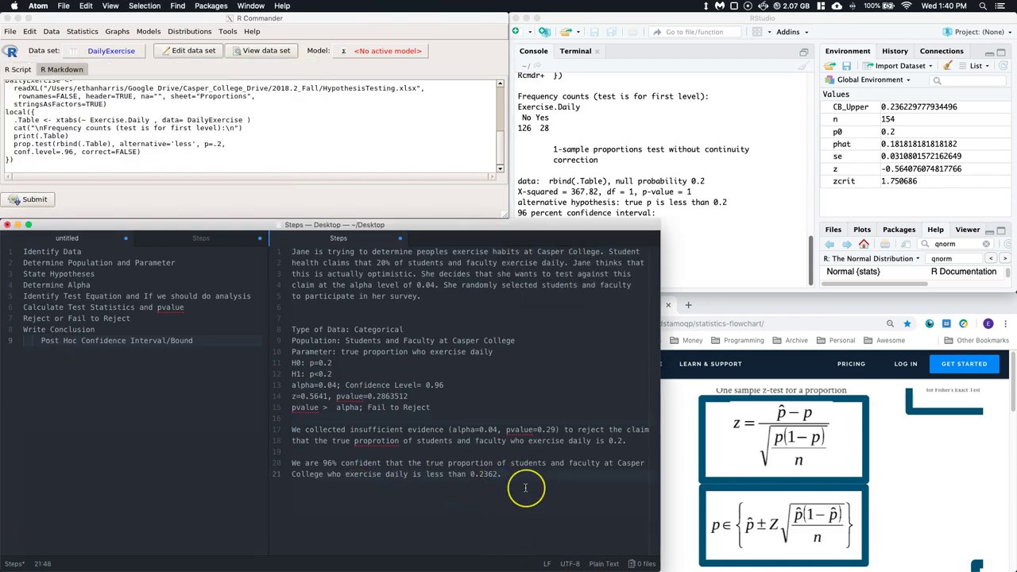
{"action": "key", "text": "Return"}
{"action": "type", "text": "datasetname$varaiblename"}
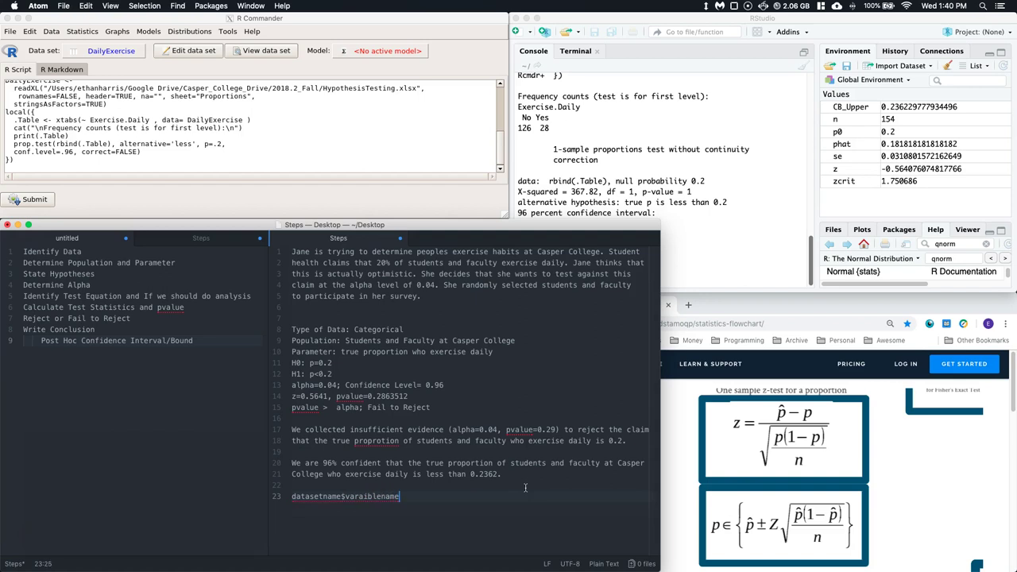
{"action": "type", "text": "factor("}
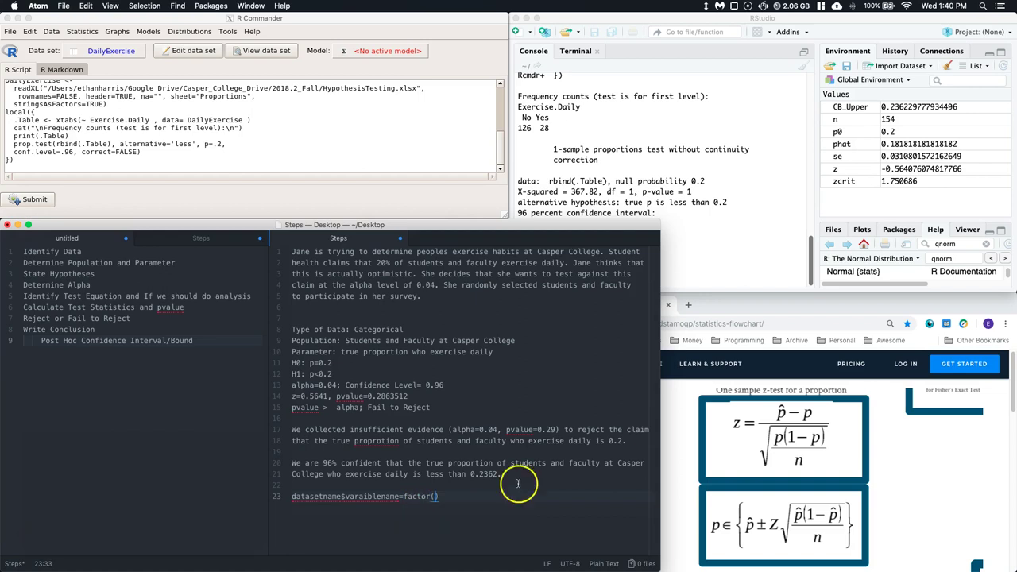
{"action": "left_click_drag", "start_coordinate": [291, 496], "coordinate": [397, 495]}
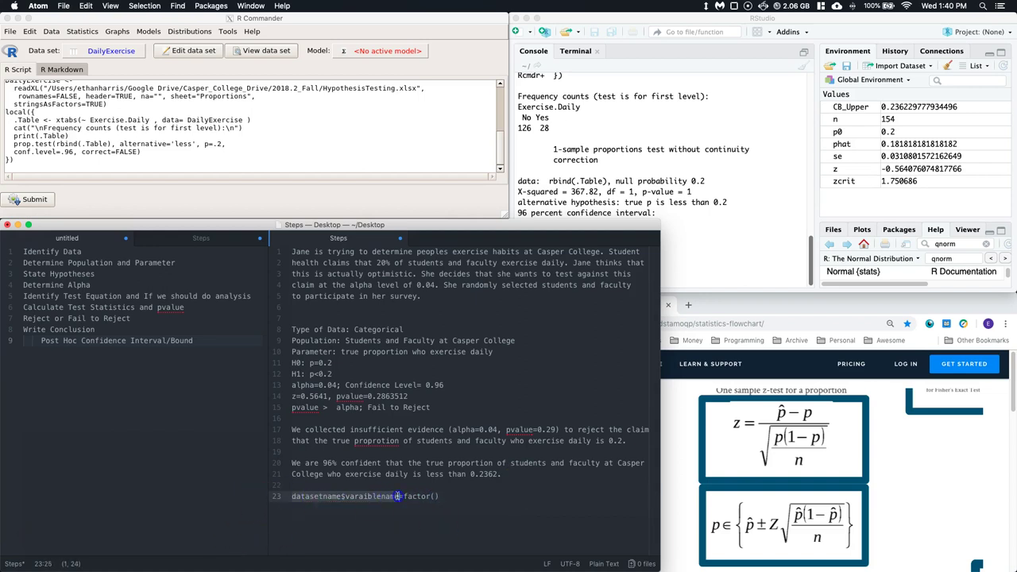
{"action": "key", "text": "super+c"}
{"action": "left_click", "coordinate": [432, 496]}
{"action": "key", "text": "super+v"}
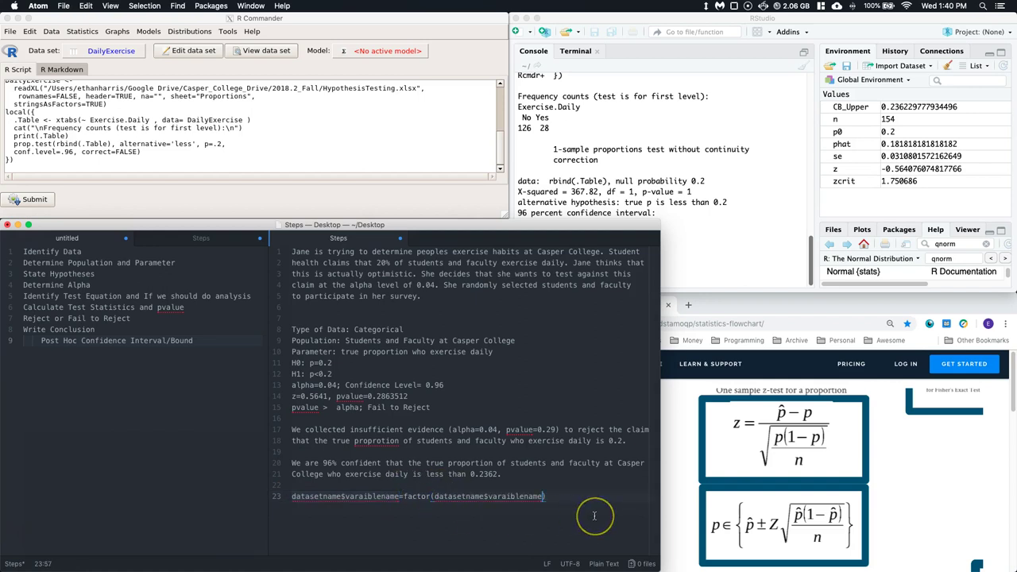
Add the argument levels=c("level1","level2") to the factor template on line 23, widening the editor window to fit it.
{"action": "type", "text": ",levels"}
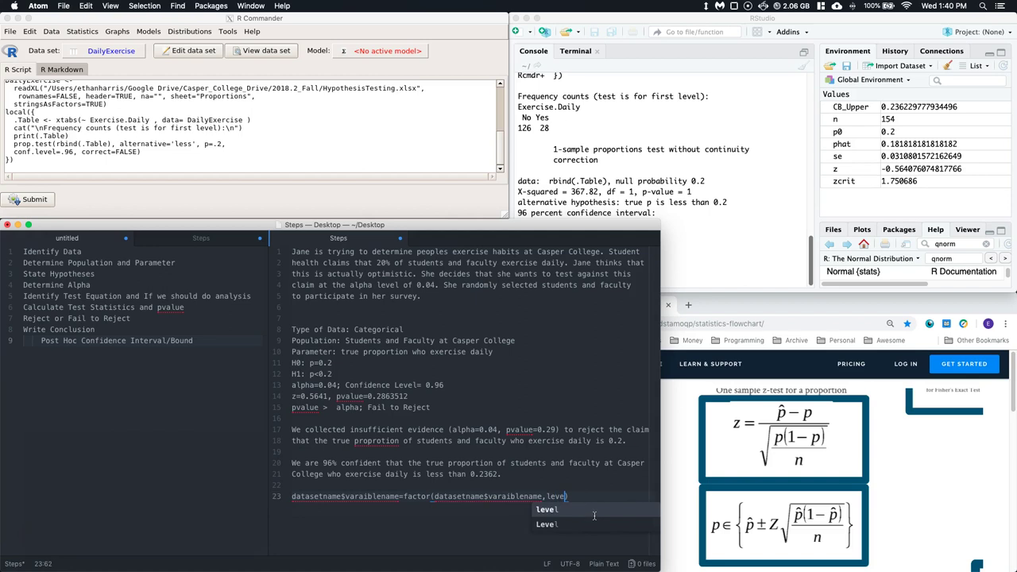
{"action": "type", "text": "=c(\""}
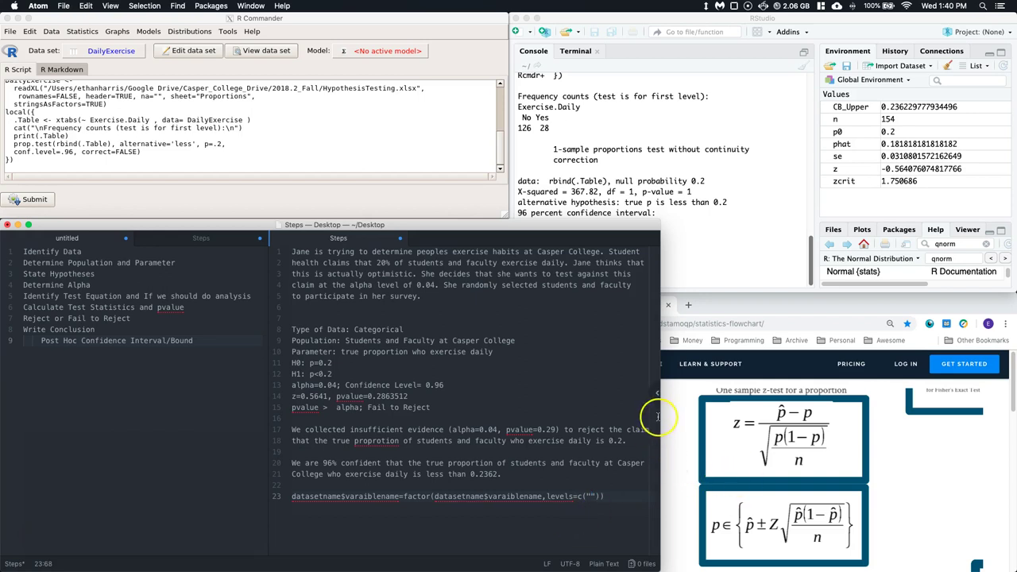
{"action": "left_click_drag", "start_coordinate": [669, 411], "coordinate": [771, 420]}
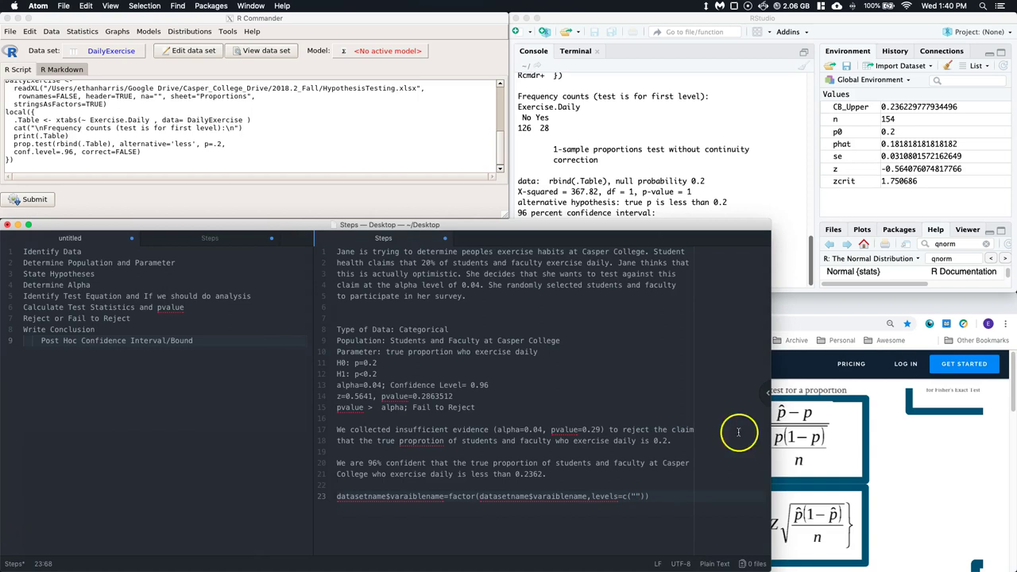
{"action": "type", "text": "level"}
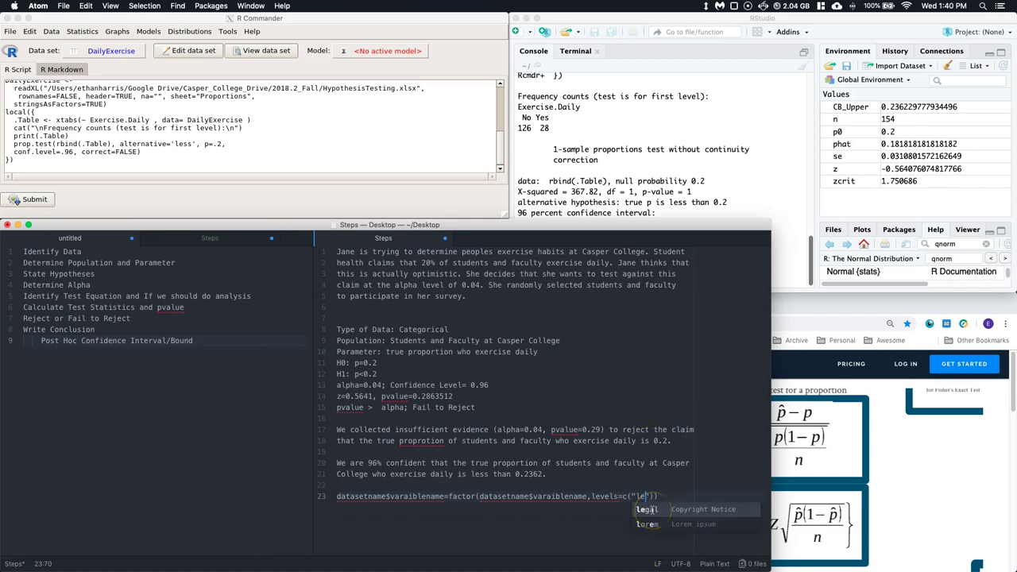
{"action": "type", "text": "1"}
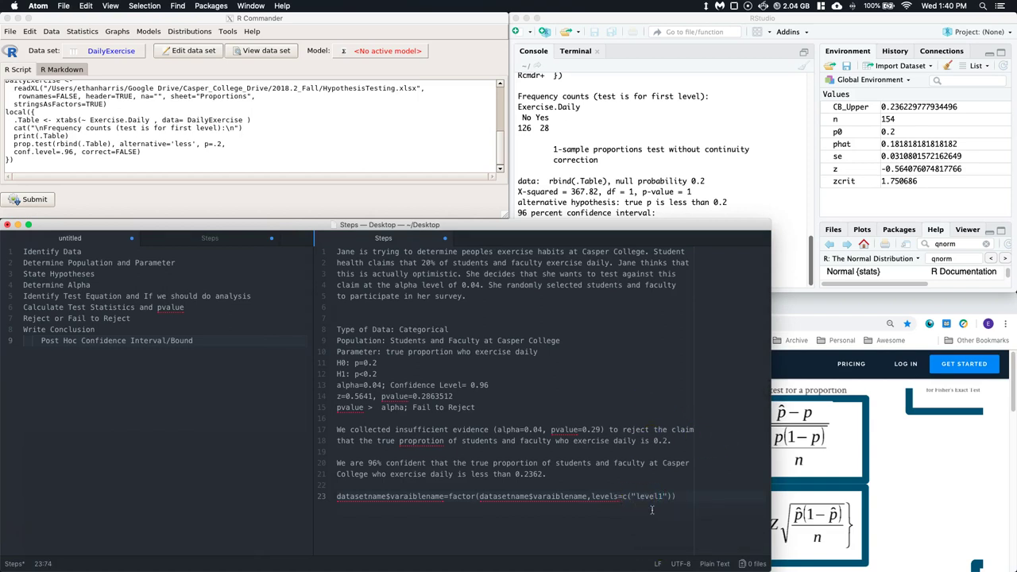
{"action": "type", "text": "\",\"level2"}
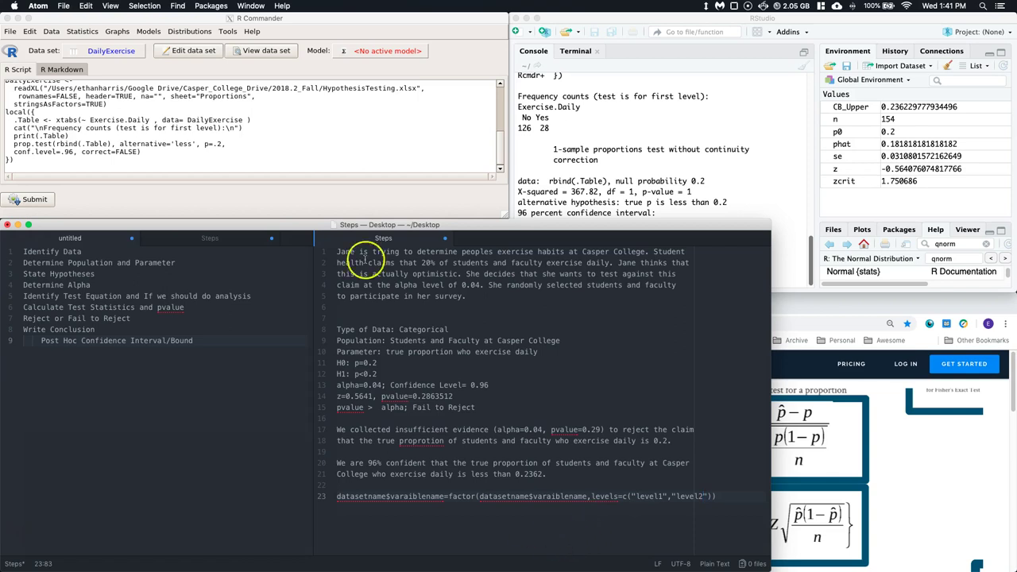
In the R Commander script, insert a new line after local({ containing DailyExercise$Exercise.Daily.
{"action": "left_click", "coordinate": [134, 156]}
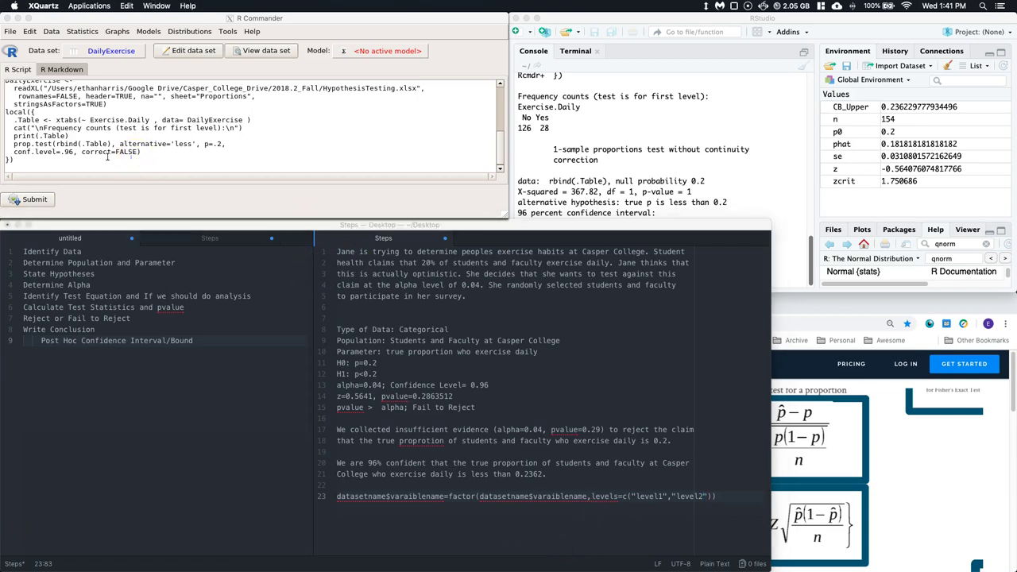
{"action": "left_click", "coordinate": [35, 112]}
{"action": "key", "text": "Return"}
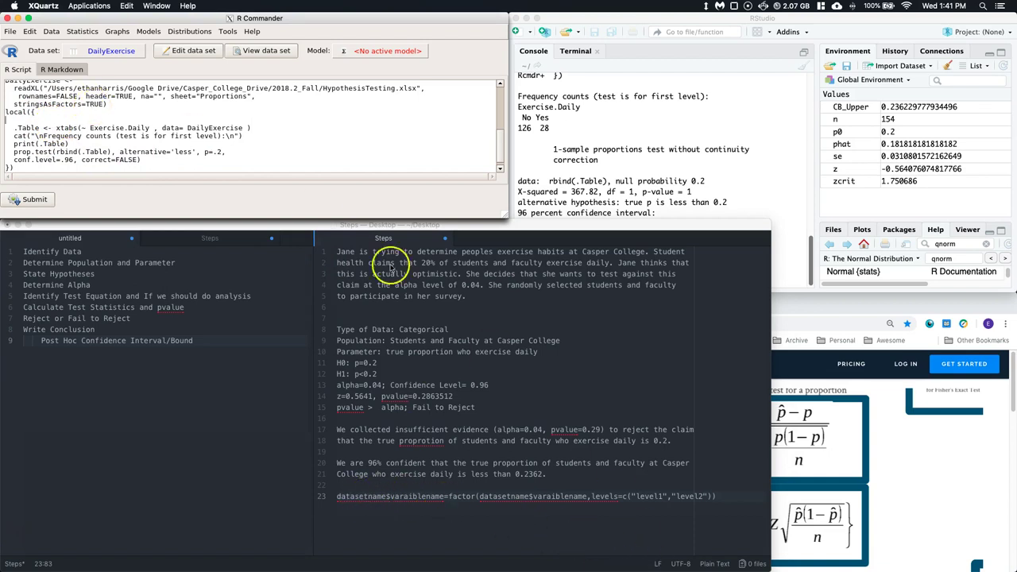
{"action": "left_click_drag", "start_coordinate": [186, 127], "coordinate": [243, 127]}
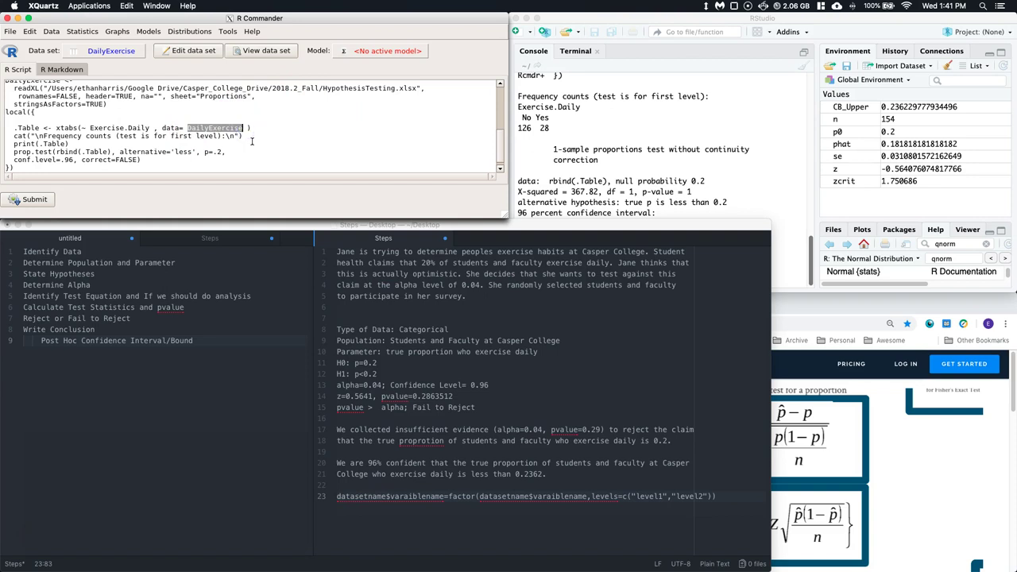
{"action": "left_click", "coordinate": [24, 117]}
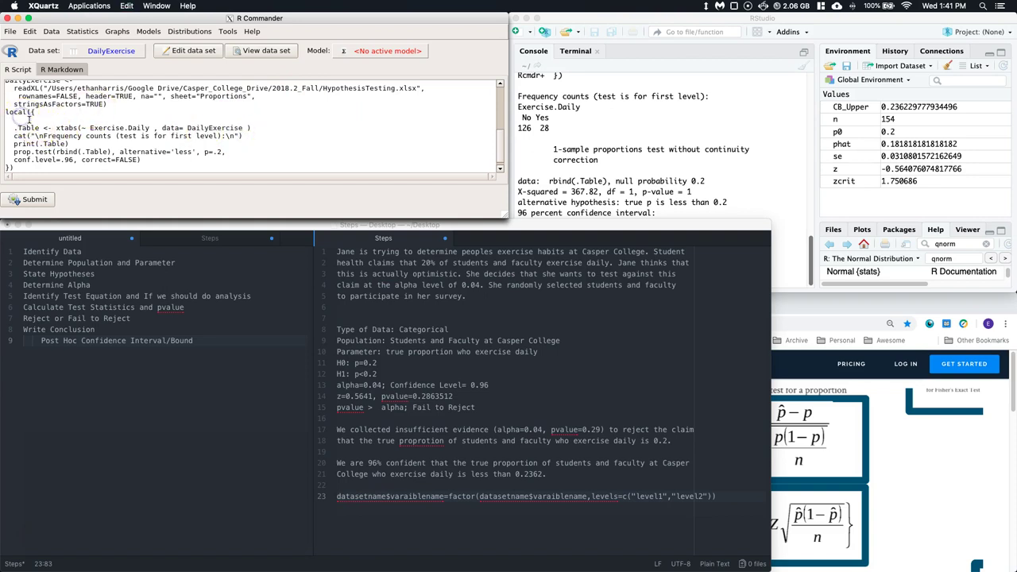
{"action": "key", "text": "cmd+v"}
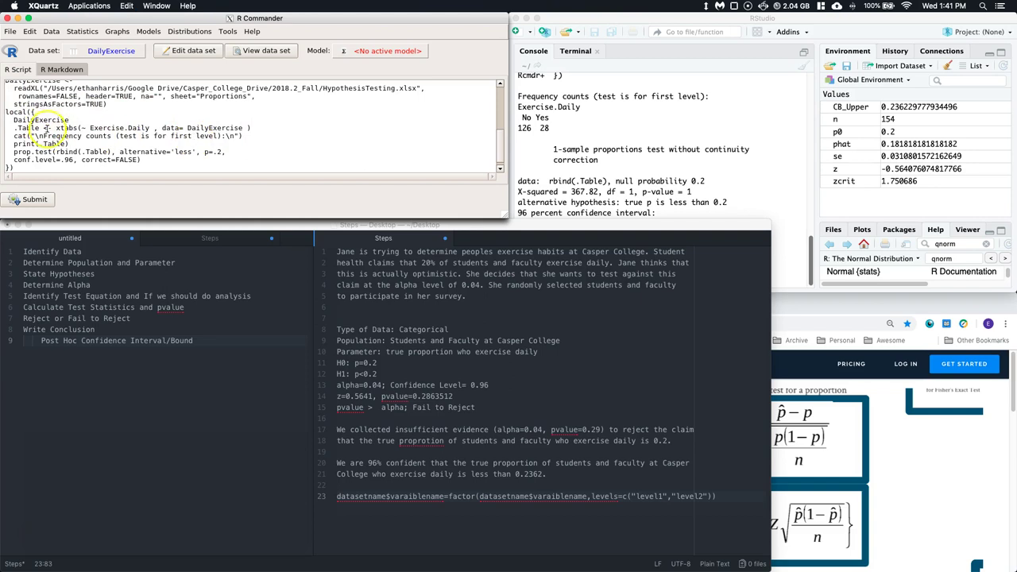
{"action": "left_click", "coordinate": [25, 124]}
{"action": "left_click_drag", "start_coordinate": [90, 128], "coordinate": [150, 128]}
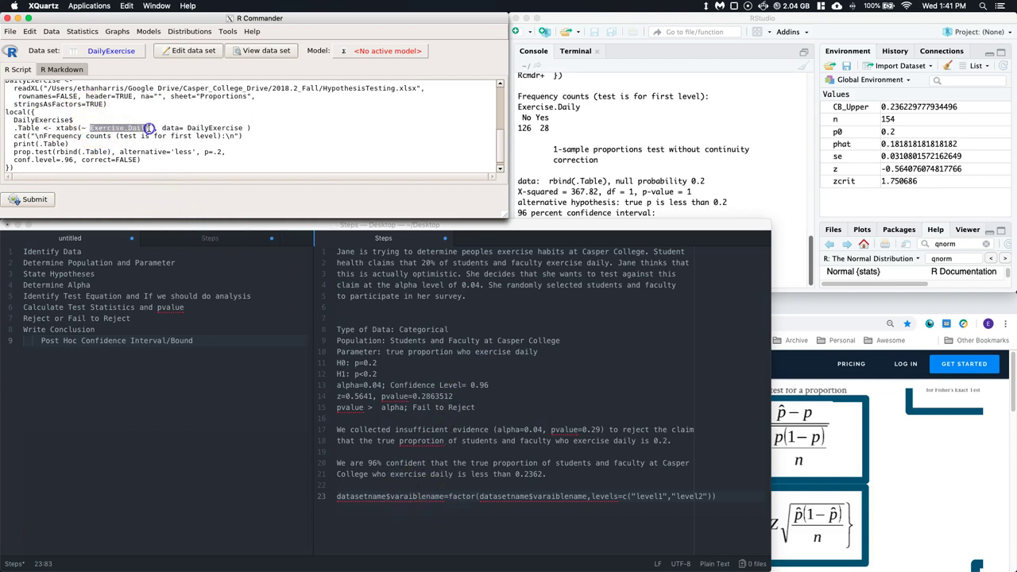
{"action": "left_click", "coordinate": [73, 120]}
{"action": "key", "text": "ctrl+v"}
Complete the new script line as DailyExercise$Exercise.Daily=factor(DailyExercise$Exercise.Daily,levels=c("Yes","No")).
{"action": "left_click_drag", "start_coordinate": [133, 120], "coordinate": [13, 120]}
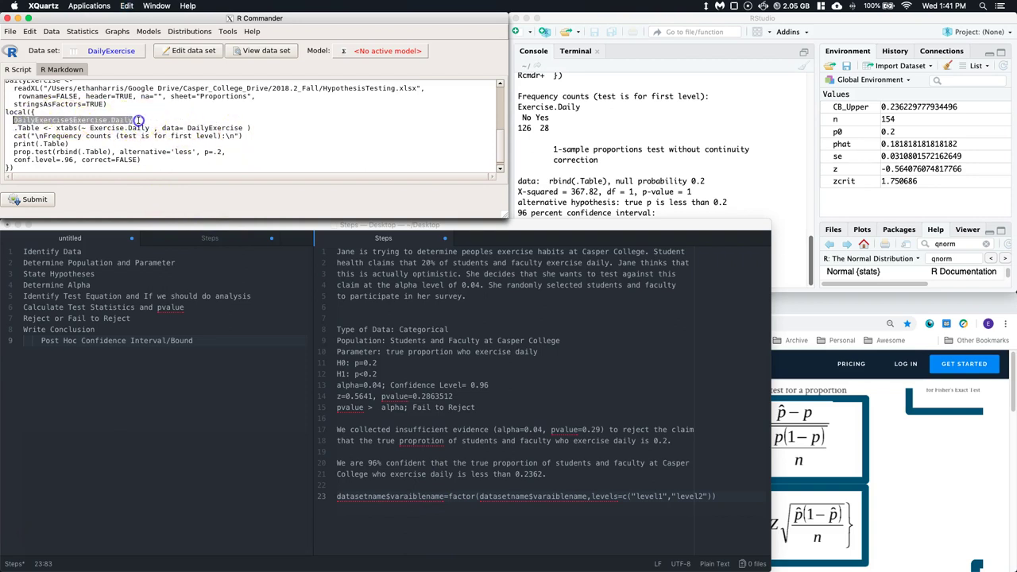
{"action": "left_click", "coordinate": [311, 147]}
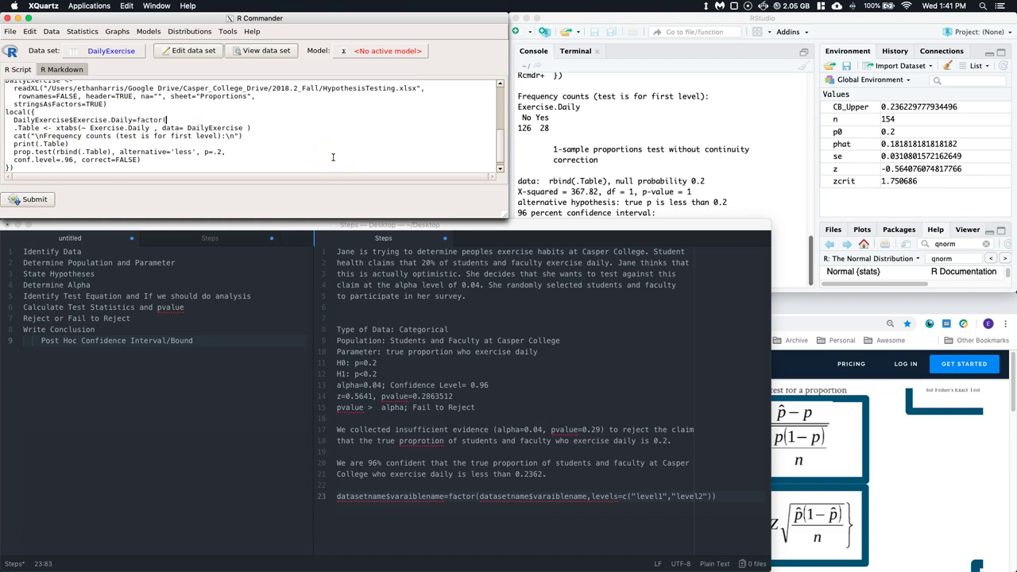
{"action": "key", "text": "ctrl+v"}
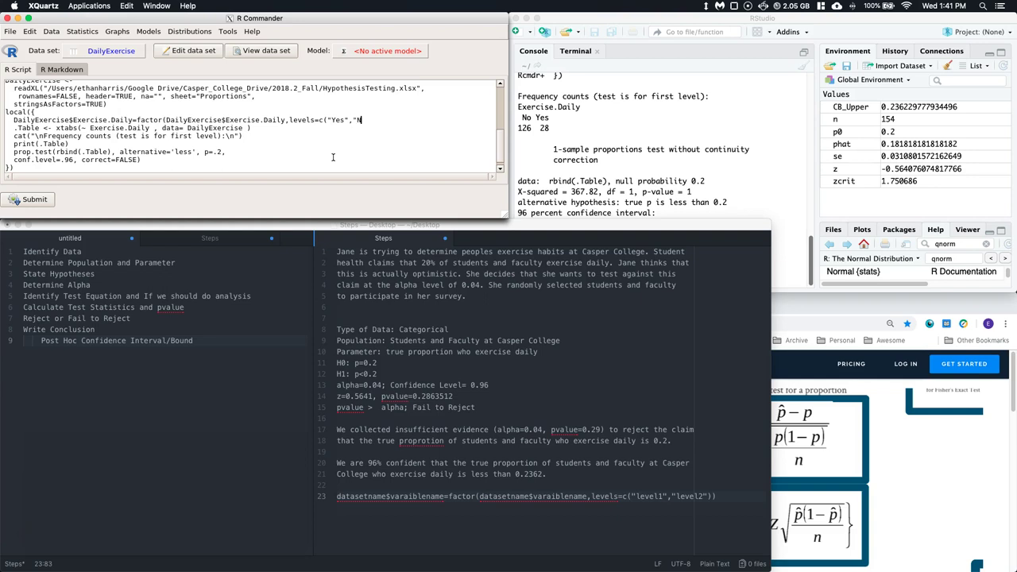
{"action": "type", "text": ")"}
View the DailyExercise data set to check how the Exercise.Daily levels are spelled, and close the viewer.
{"action": "double_click", "coordinate": [340, 119]}
{"action": "left_click", "coordinate": [263, 52]}
{"action": "scroll", "coordinate": [982, 173], "scroll_direction": "down", "scroll_amount": 10}
{"action": "scroll", "coordinate": [982, 174], "scroll_direction": "up", "scroll_amount": 15}
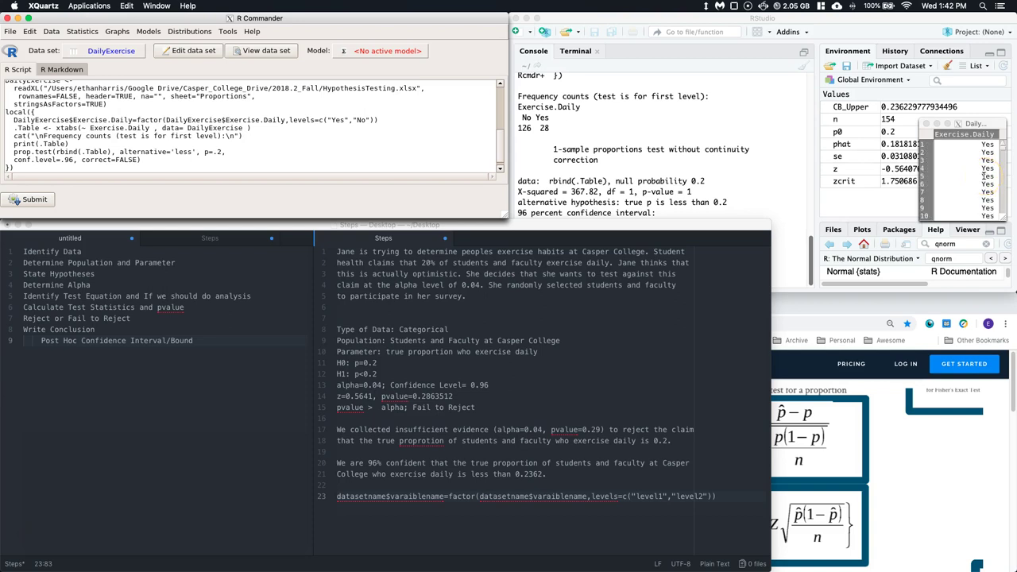
{"action": "left_click", "coordinate": [926, 125]}
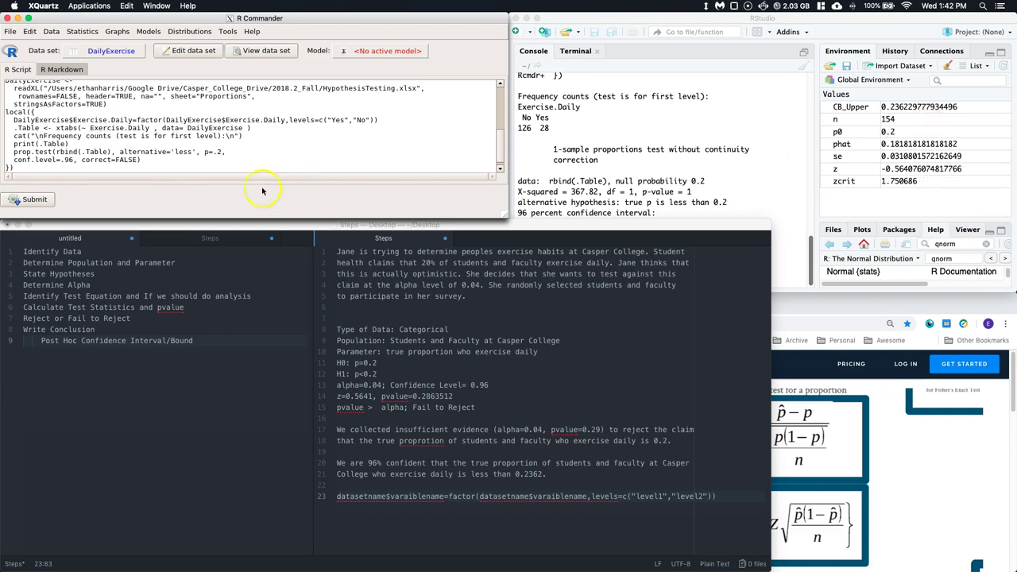
Run the whole edited local({ }) block from the R Commander script and bring its RStudio output forward.
{"action": "left_click_drag", "start_coordinate": [7, 166], "coordinate": [4, 111]}
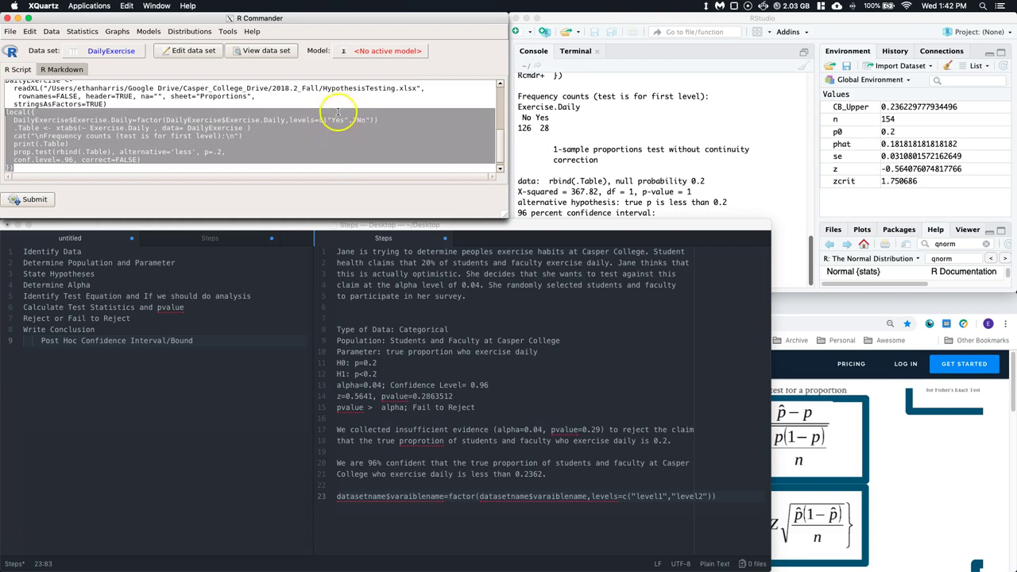
{"action": "left_click", "coordinate": [31, 199]}
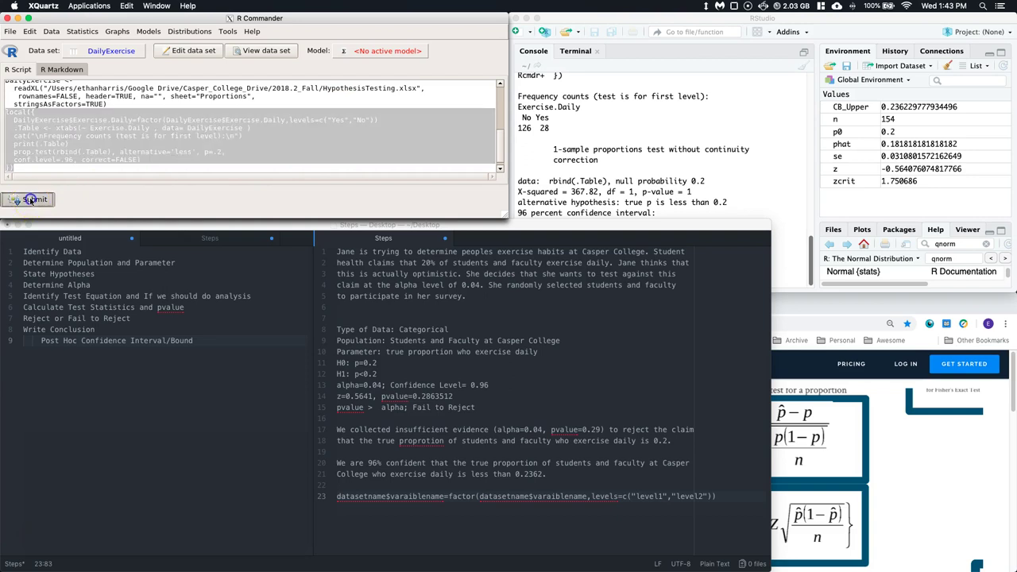
{"action": "left_click", "coordinate": [664, 128]}
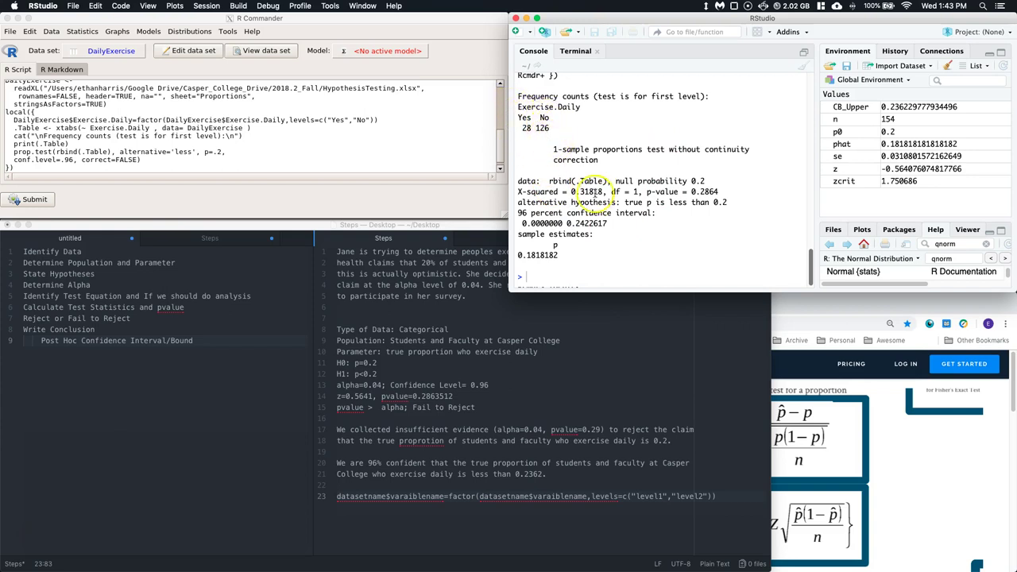
Print phat in the console to compare it with the sample estimate, and check line 14's p-value against the test output.
{"action": "left_click_drag", "start_coordinate": [561, 255], "coordinate": [516, 248]}
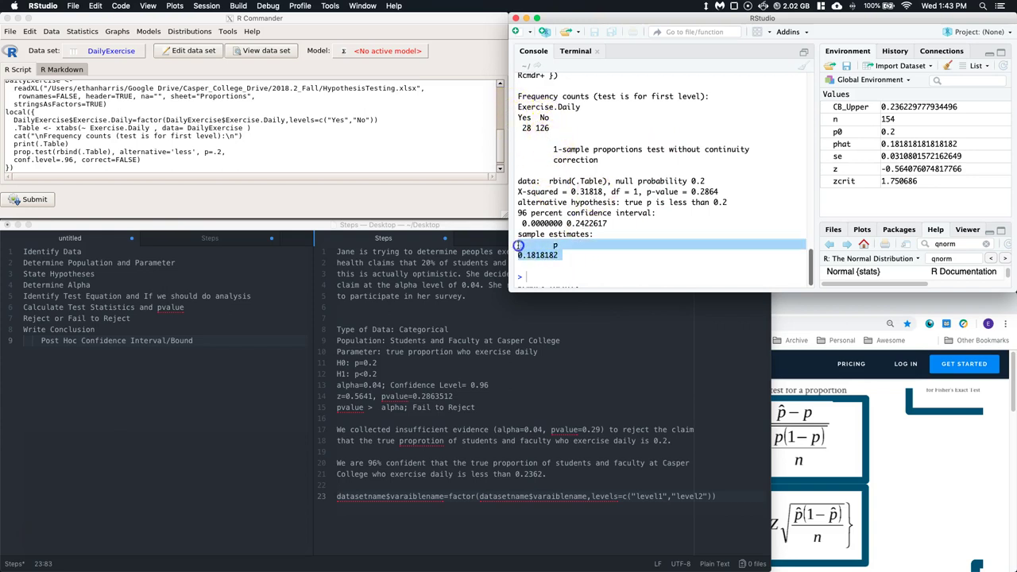
{"action": "left_click", "coordinate": [531, 276]}
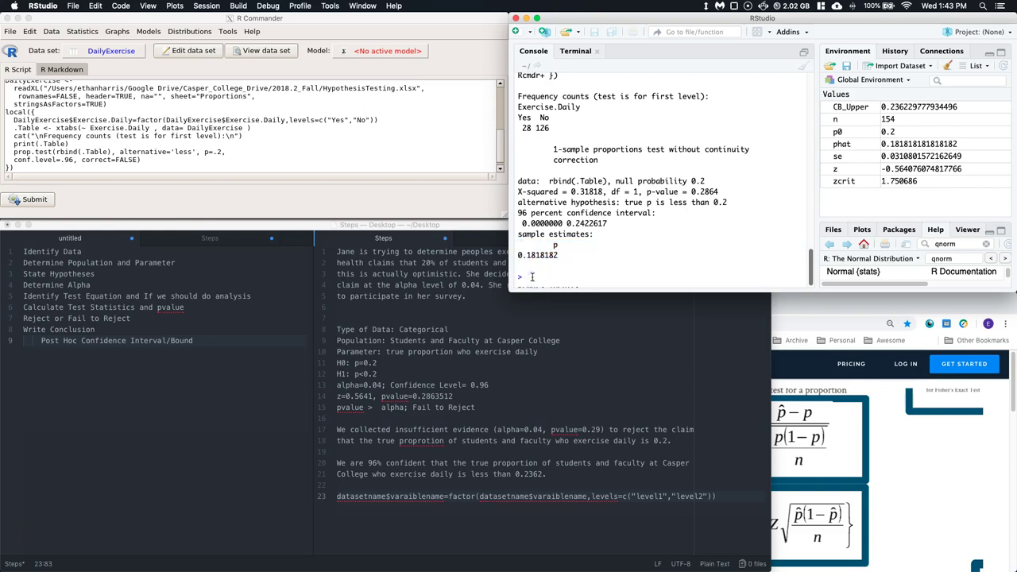
{"action": "key", "text": "Return"}
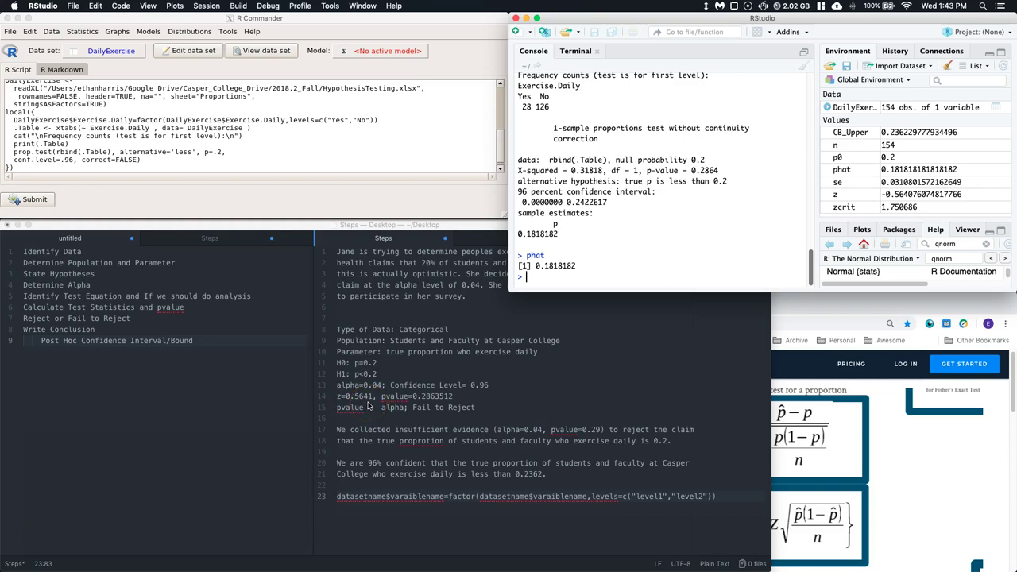
{"action": "left_click", "coordinate": [437, 396]}
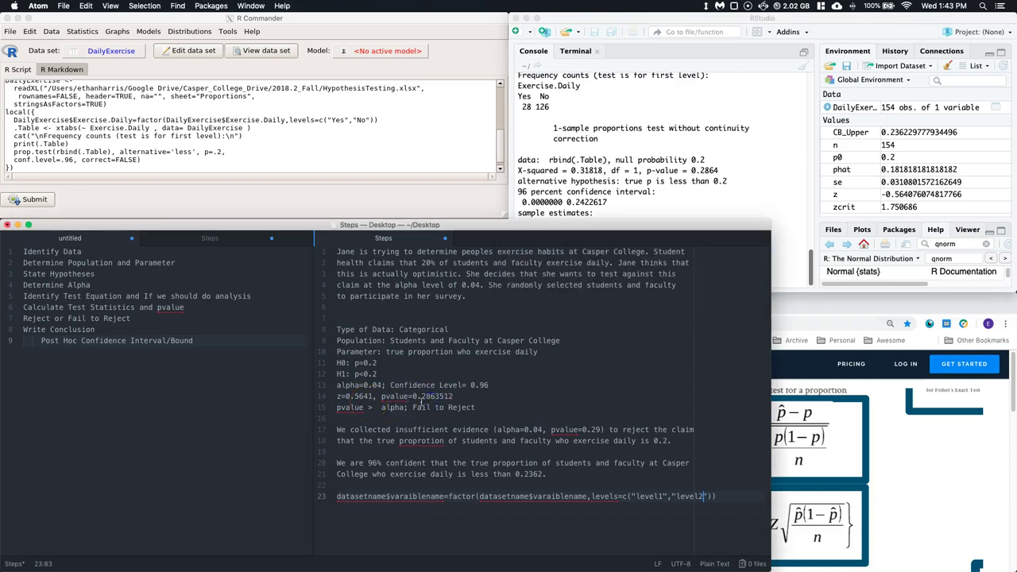
{"action": "left_click_drag", "start_coordinate": [412, 396], "coordinate": [453, 397]}
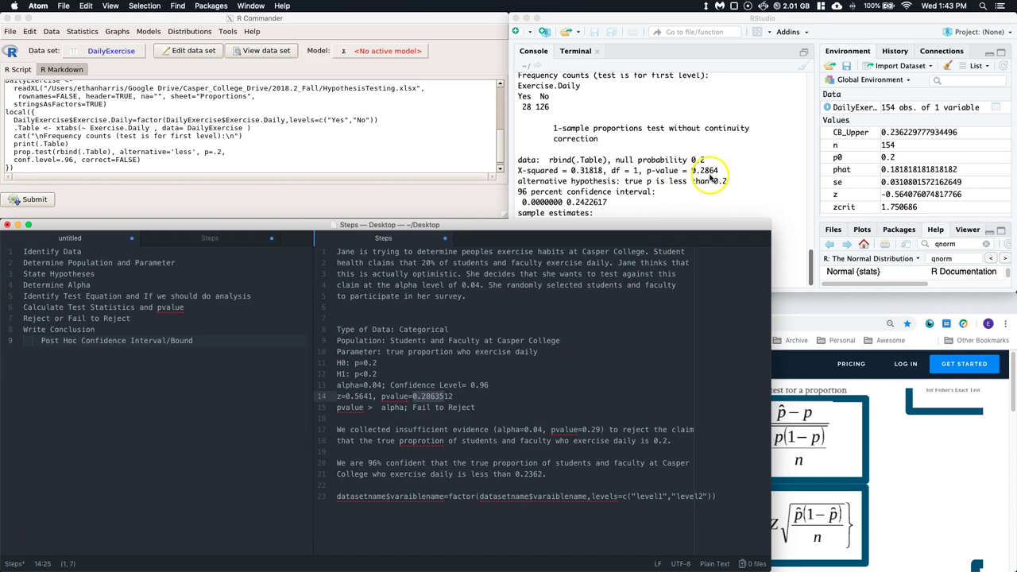
Duplicate the 96% confidence statement below the original, separated by a blank line, and set the copy's upper bound to 0.2422.
{"action": "left_click", "coordinate": [495, 397]}
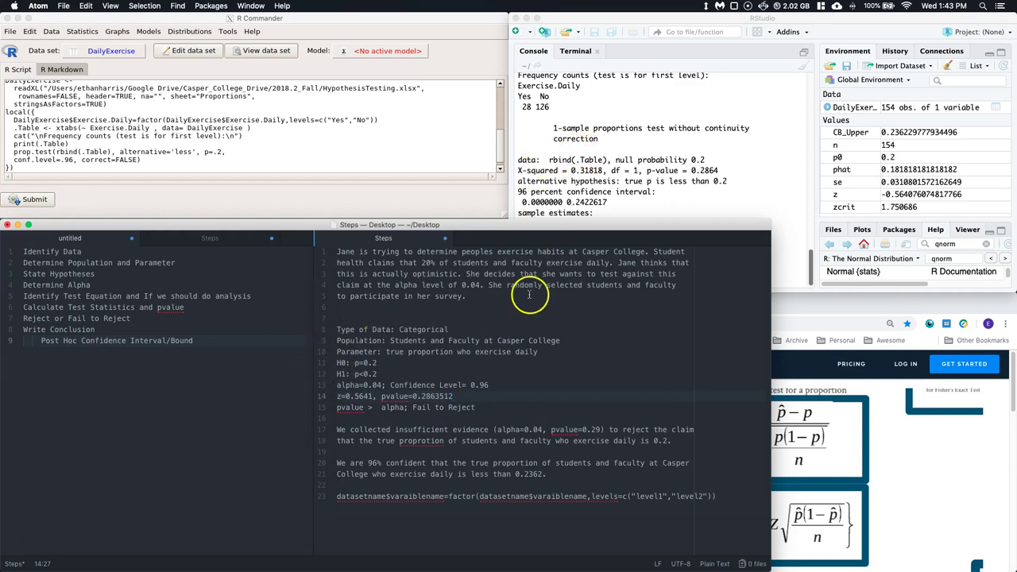
{"action": "left_click", "coordinate": [550, 473]}
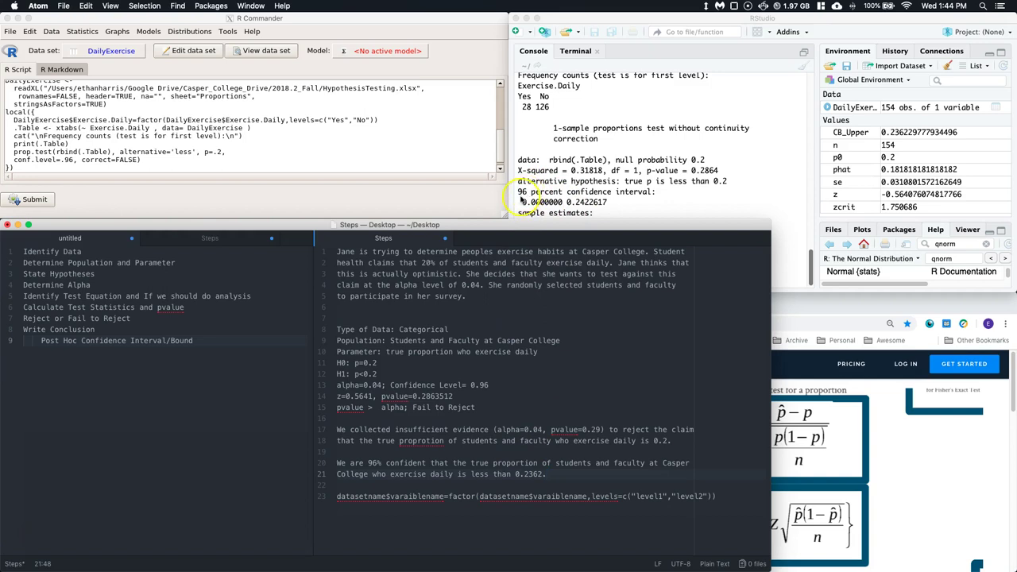
{"action": "left_click_drag", "start_coordinate": [549, 474], "coordinate": [337, 462]}
{"action": "key", "text": "super+c"}
{"action": "right_click", "coordinate": [341, 463]}
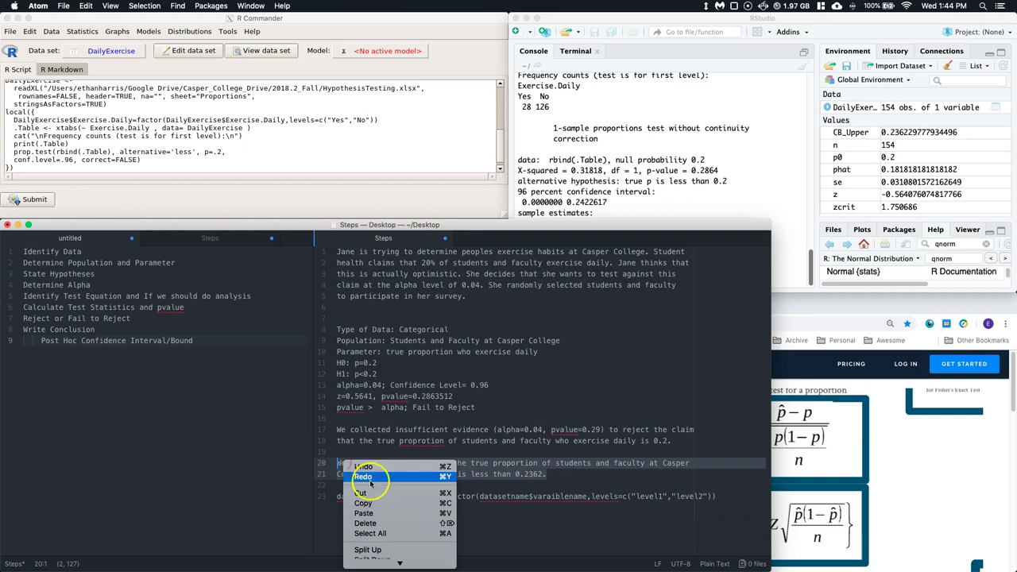
{"action": "left_click", "coordinate": [654, 493]}
{"action": "left_click", "coordinate": [551, 474]}
{"action": "key", "text": "Return"}
{"action": "key", "text": "Return"}
{"action": "key", "text": "super+v"}
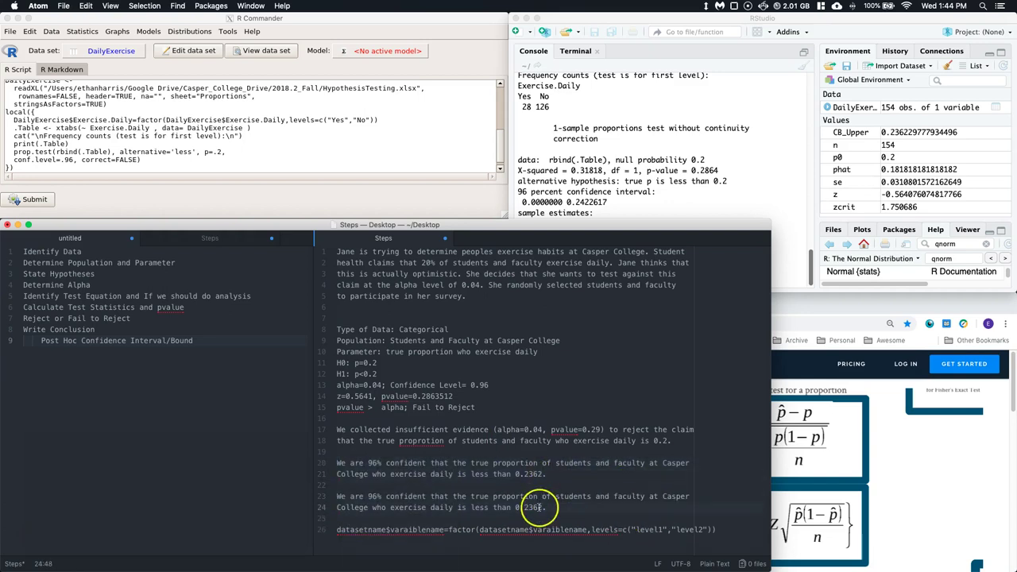
{"action": "left_click_drag", "start_coordinate": [528, 507], "coordinate": [542, 507]}
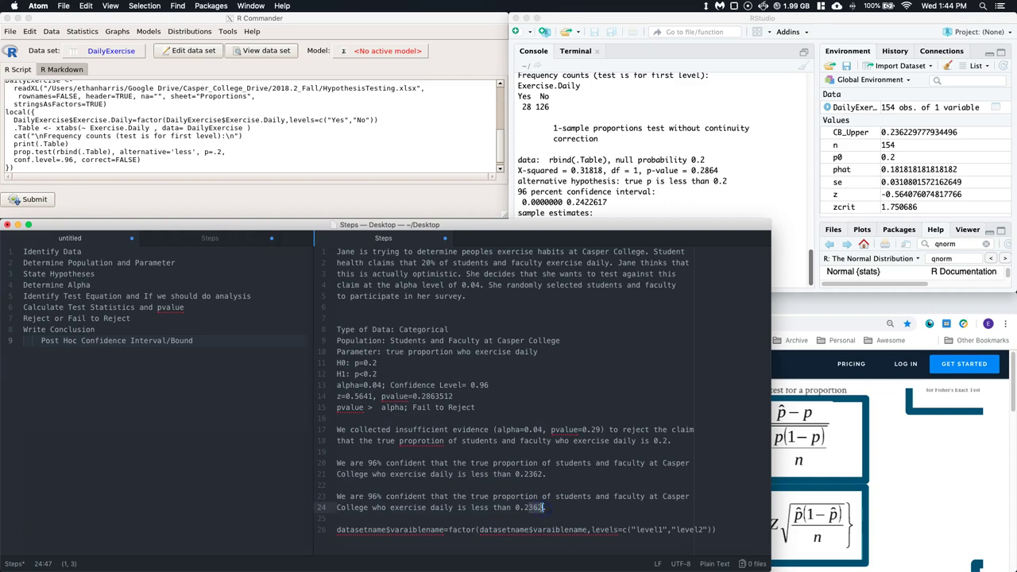
{"action": "type", "text": "422"}
Correct the misspelled word "proprotion" to "proportion" in the conclusion sentence.
{"action": "left_click", "coordinate": [425, 441]}
{"action": "key", "text": "BackSpace"}
{"action": "key", "text": "Right"}
{"action": "type", "text": "r"}
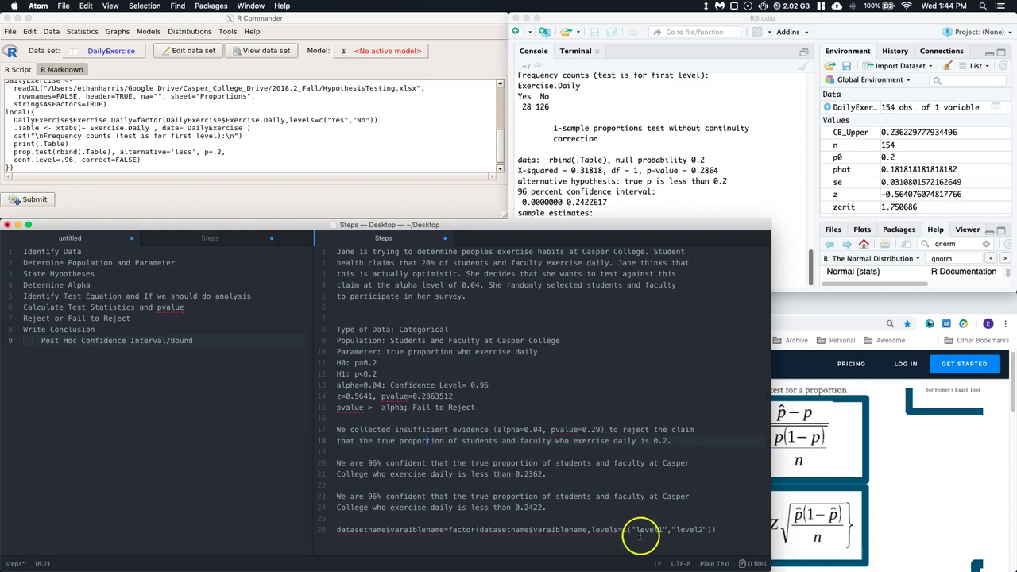
Compare the hand-calculated confidence statement with the copy based on the built-in test's upper bound.
{"action": "left_click_drag", "start_coordinate": [548, 475], "coordinate": [337, 463]}
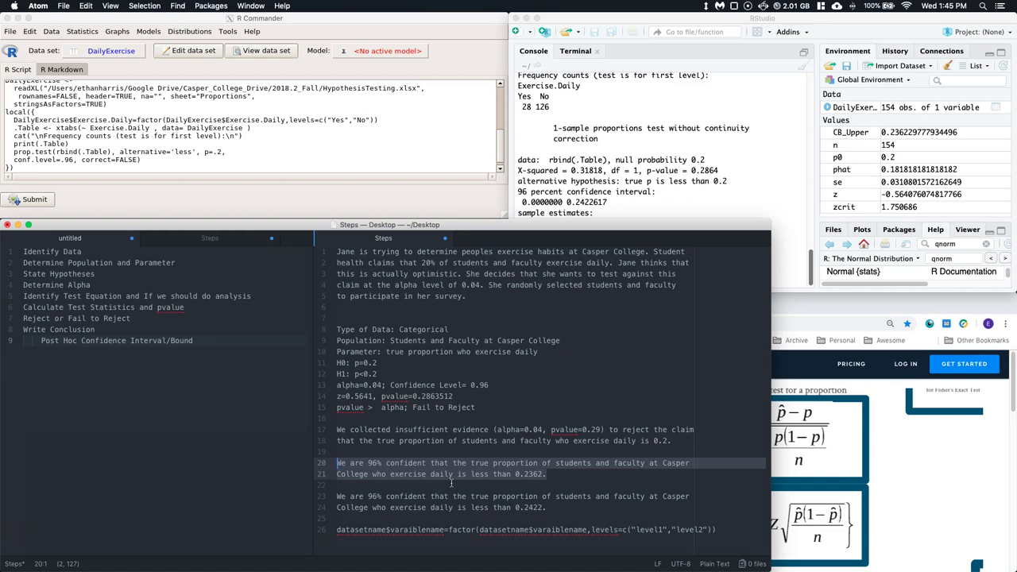
{"action": "left_click", "coordinate": [553, 495]}
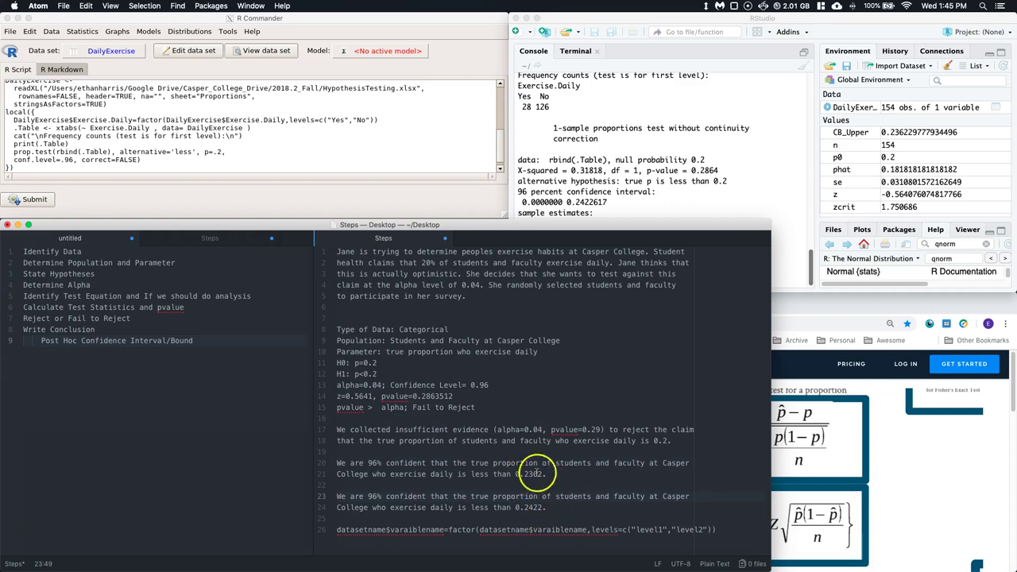
{"action": "left_click", "coordinate": [551, 507]}
{"action": "left_click_drag", "start_coordinate": [550, 509], "coordinate": [332, 496]}
{"action": "left_click", "coordinate": [322, 496]}
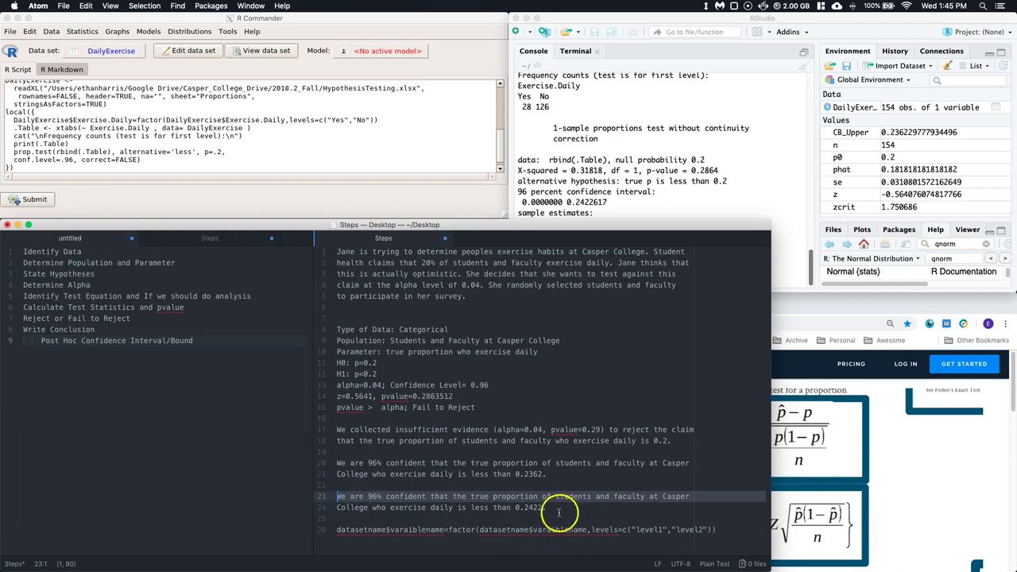
{"action": "left_click", "coordinate": [556, 507]}
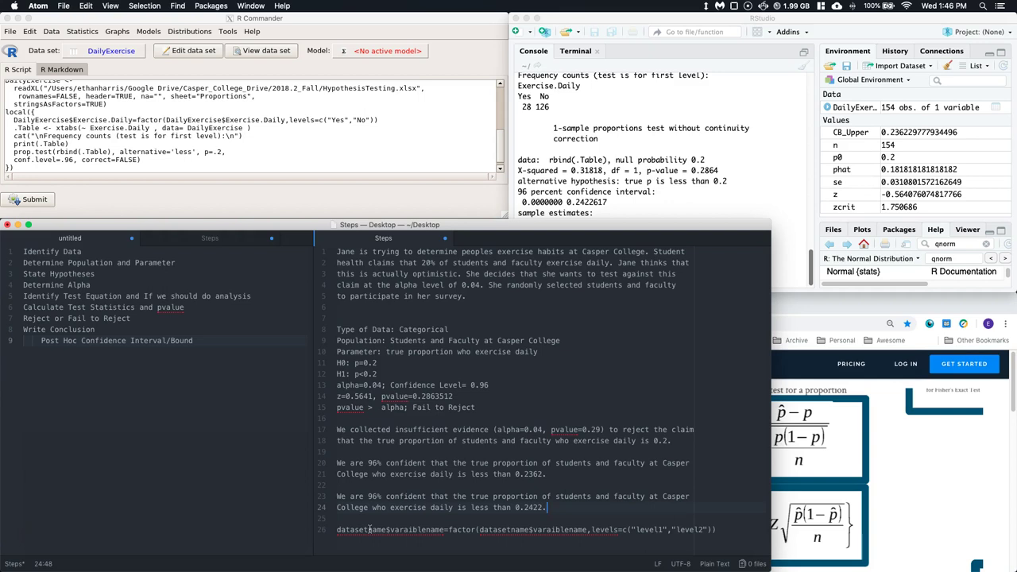
Add the heading "Conclusion:" on its own line above the paragraph about insufficient evidence.
{"action": "left_click", "coordinate": [339, 418]}
{"action": "key", "text": "Return"}
{"action": "type", "text": "Con"}
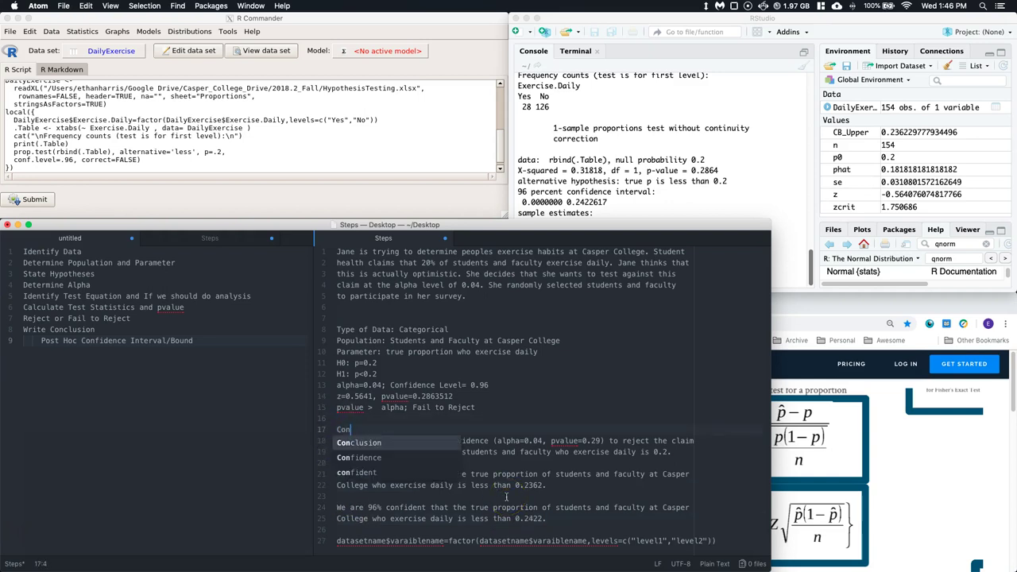
{"action": "type", "text": "clus"}
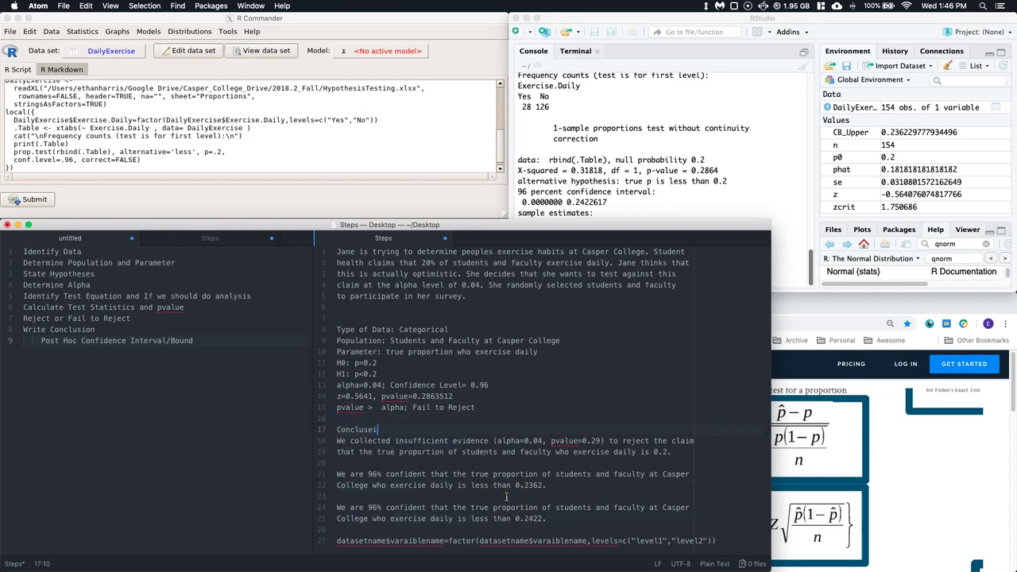
{"action": "type", "text": "ion:"}
Add the heading "Confidence Statement:" on its own line above the first 96% confidence sentence.
{"action": "left_click", "coordinate": [360, 464]}
{"action": "key", "text": "Return"}
{"action": "type", "text": "Confidence "}
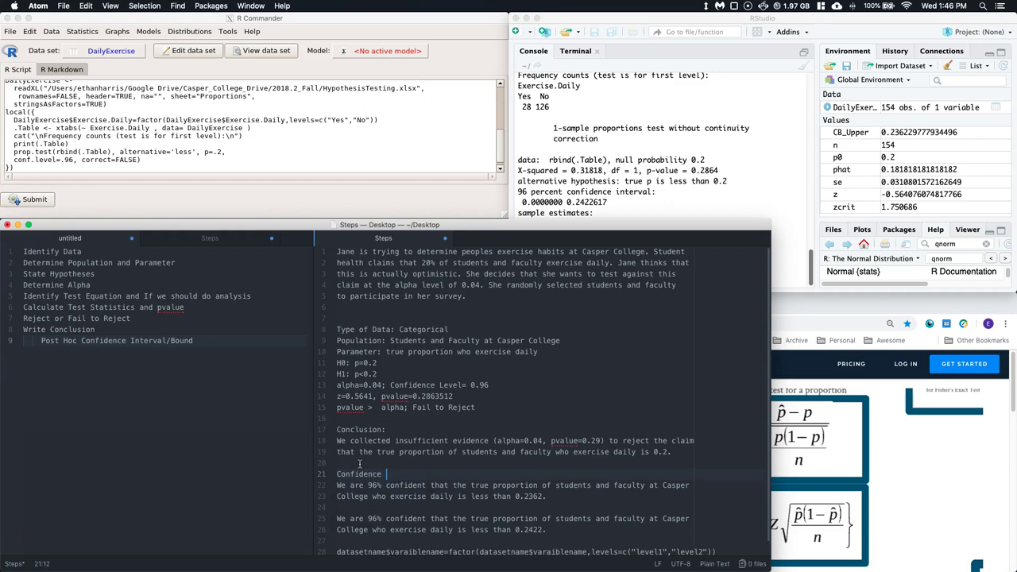
{"action": "type", "text": "Statement"}
{"action": "scroll", "coordinate": [477, 457], "scroll_direction": "down", "scroll_amount": 1}
{"action": "scroll", "coordinate": [473, 456], "scroll_direction": "up", "scroll_amount": 1}
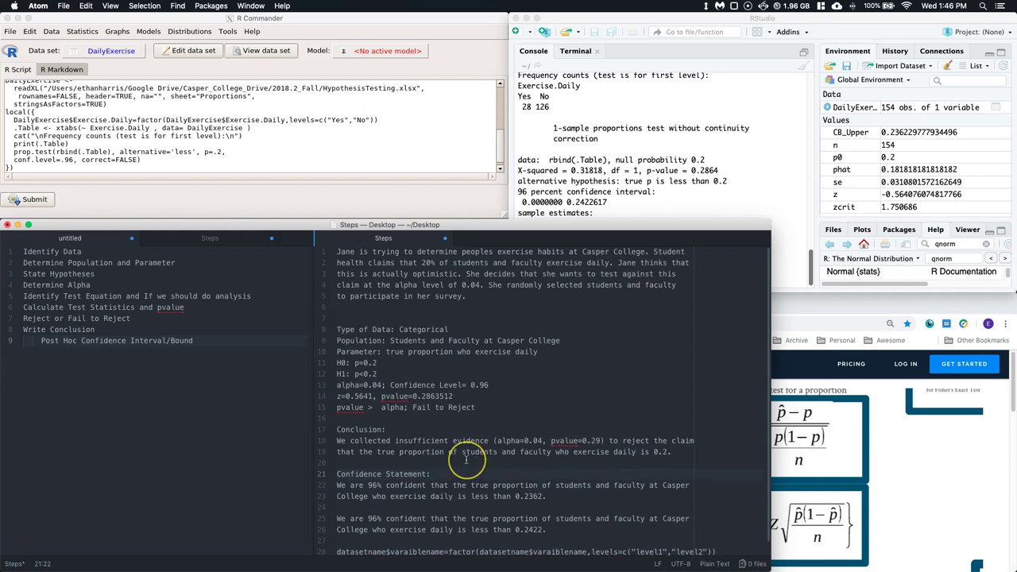